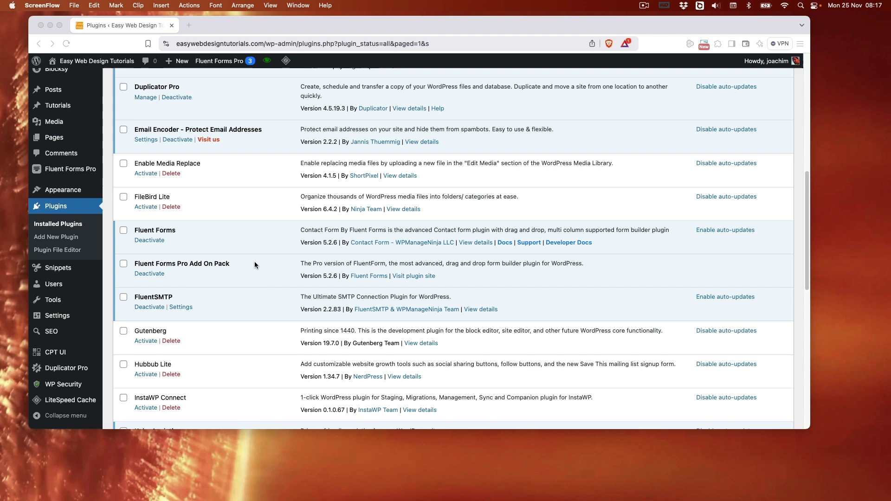
Bring the Brave browser with the WordPress Installed Plugins page to the front
{"action": "left_click", "coordinate": [245, 276]}
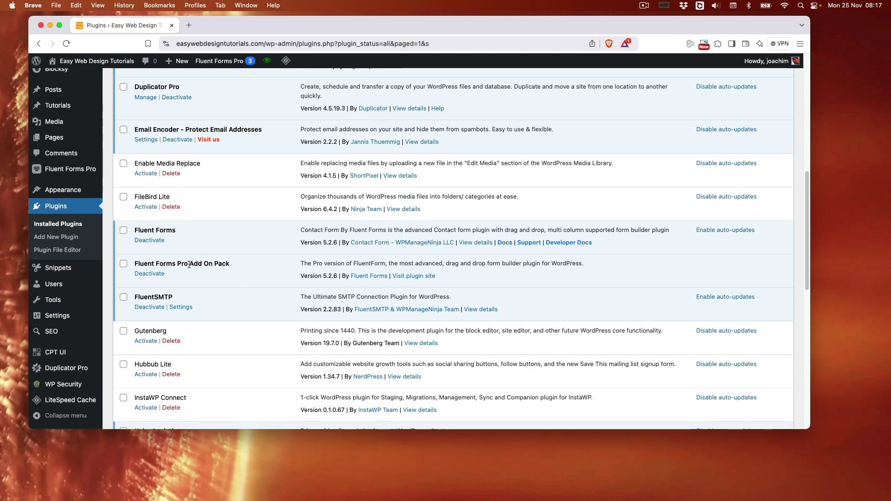
{"action": "mouse_move", "coordinate": [76, 170]}
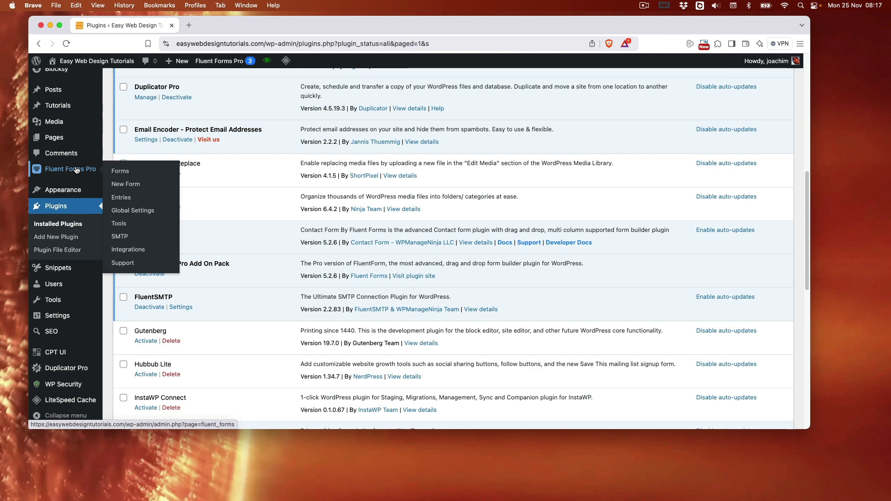
Open Fluent Forms Global Settings, go to Payment, and enable the Payment Module
{"action": "left_click", "coordinate": [129, 212]}
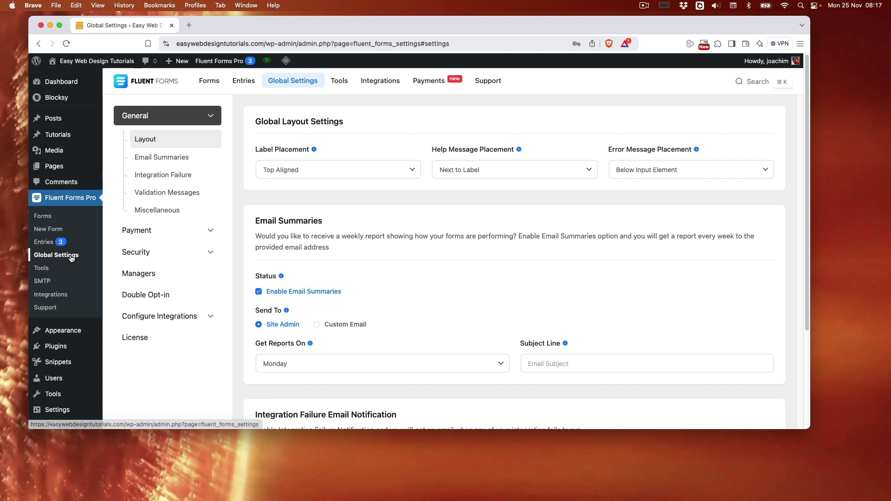
{"action": "left_click", "coordinate": [186, 234]}
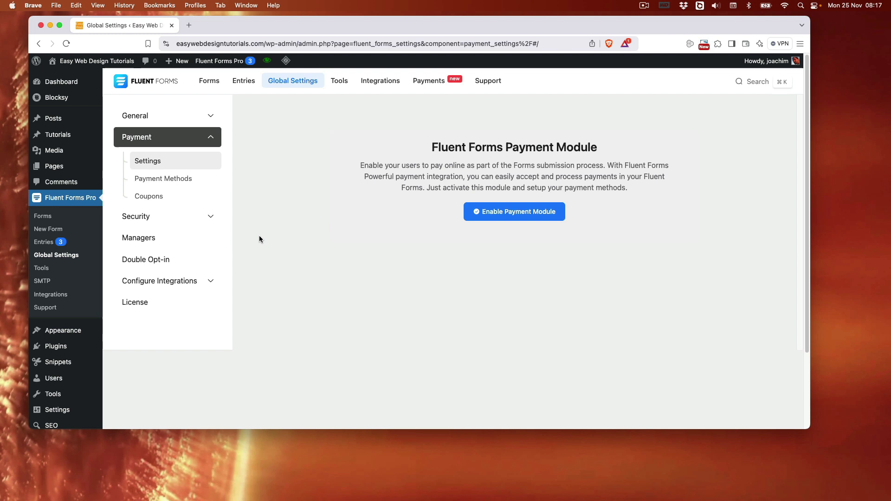
{"action": "left_click", "coordinate": [501, 217]}
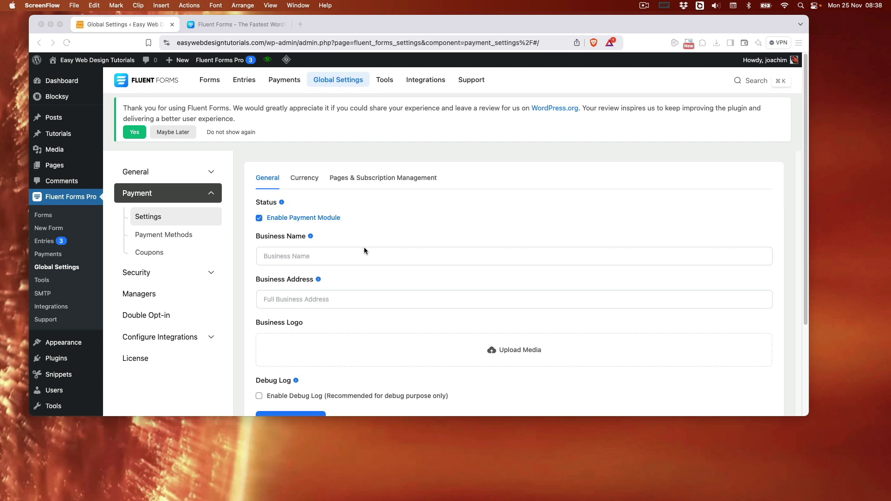
Keep United States Dollar as the default currency on the Currency tab
{"action": "scroll", "coordinate": [426, 231], "scroll_direction": "down", "scroll_amount": 2}
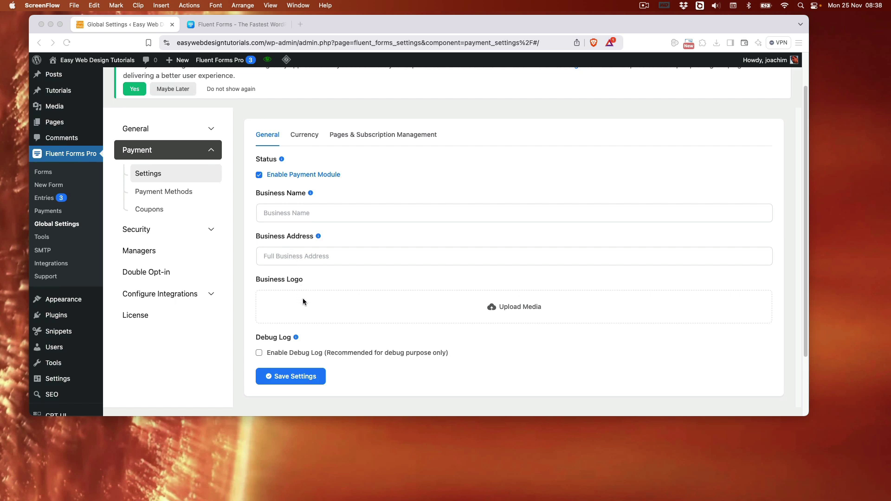
{"action": "left_click", "coordinate": [311, 135]}
{"action": "left_click", "coordinate": [310, 135]}
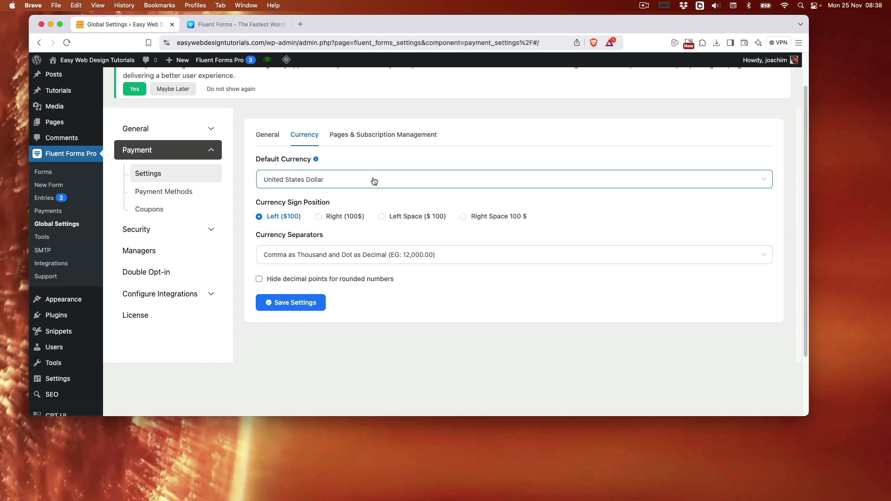
{"action": "left_click", "coordinate": [374, 181]}
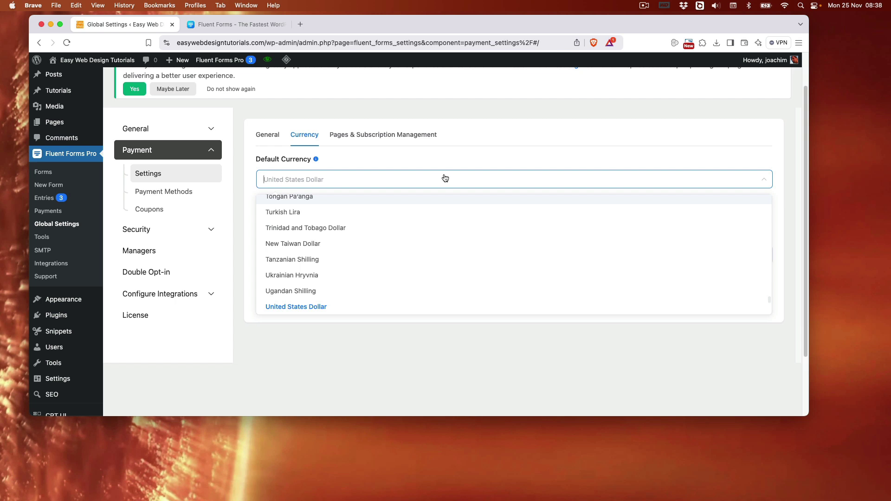
{"action": "left_click", "coordinate": [462, 157]}
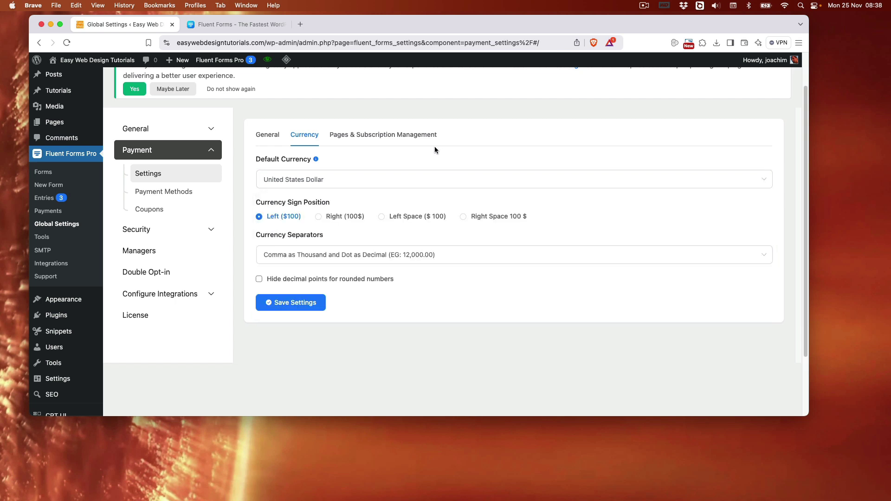
Show the Pages & Subscription Management settings and select the Payment Management Page label
{"action": "left_click", "coordinate": [378, 135]}
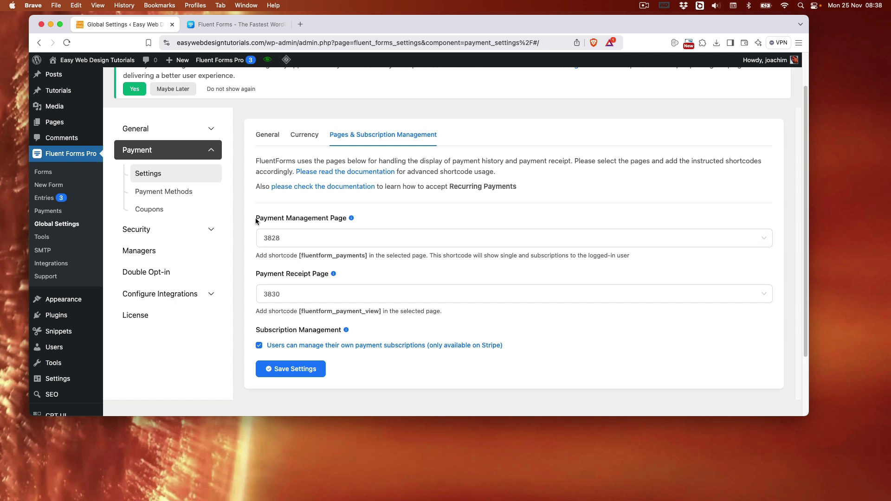
{"action": "left_click_drag", "start_coordinate": [256, 218], "coordinate": [347, 221]}
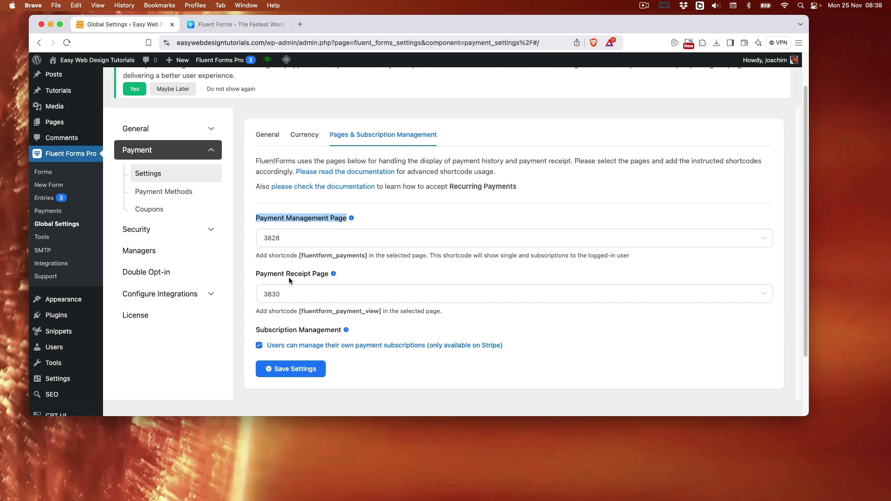
{"action": "mouse_move", "coordinate": [73, 126]}
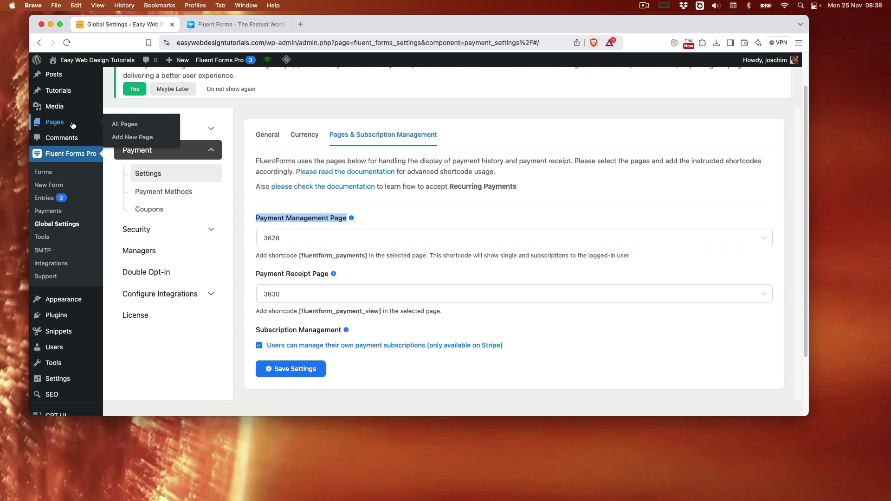
Open All Pages in a new tab and start a new page
{"action": "right_click", "coordinate": [117, 126]}
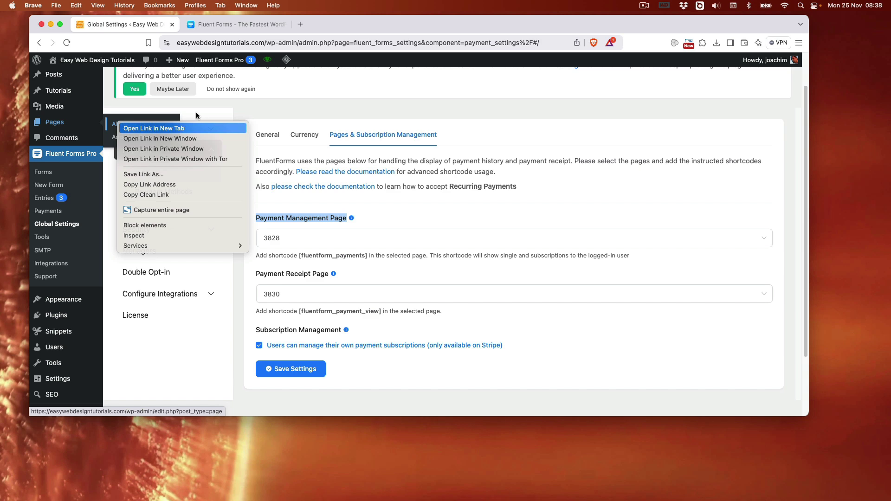
{"action": "left_click", "coordinate": [132, 123]}
{"action": "left_click", "coordinate": [249, 27]}
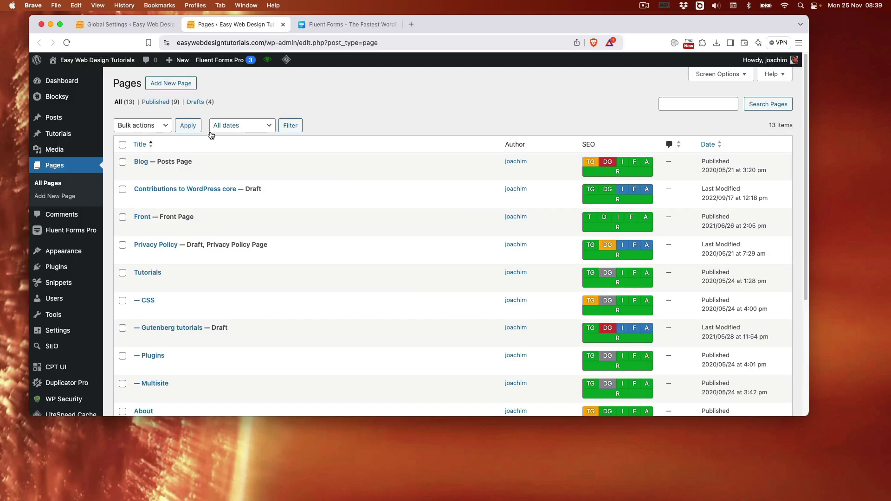
{"action": "left_click", "coordinate": [173, 83]}
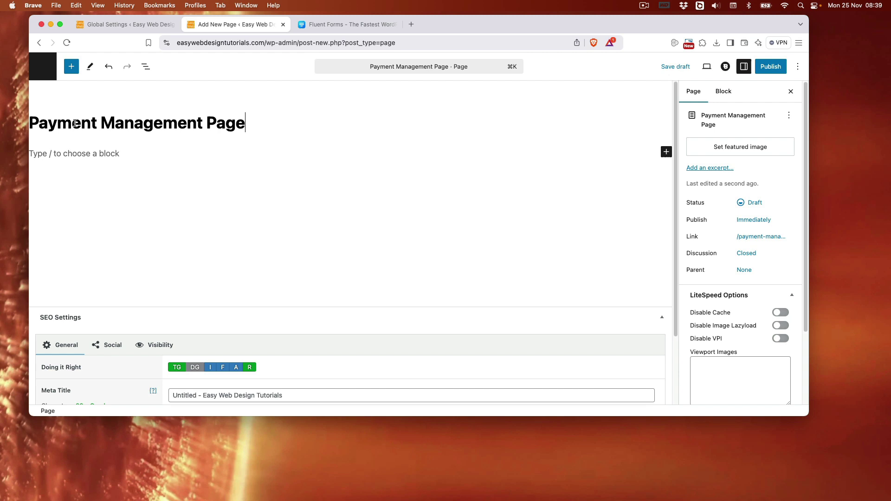
Add a Shortcode block holding [fluentform_payments] and publish the Payment Management Page
{"action": "left_click", "coordinate": [127, 25]}
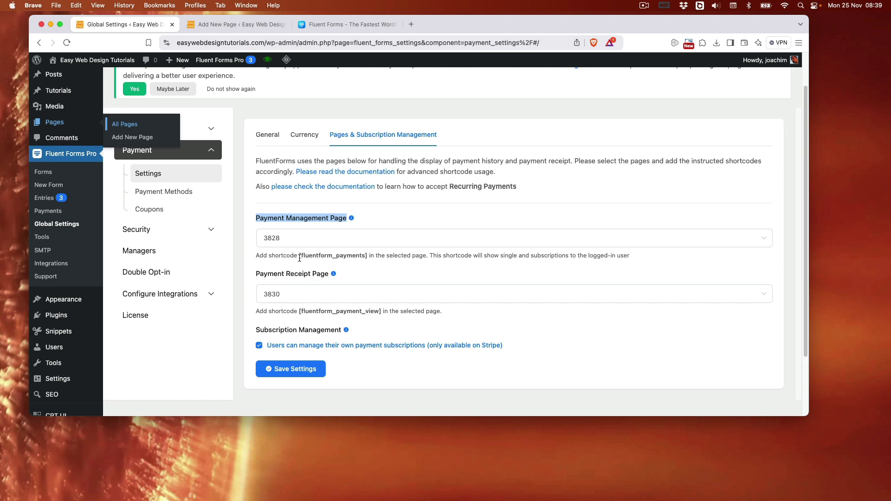
{"action": "left_click_drag", "start_coordinate": [298, 257], "coordinate": [363, 257]}
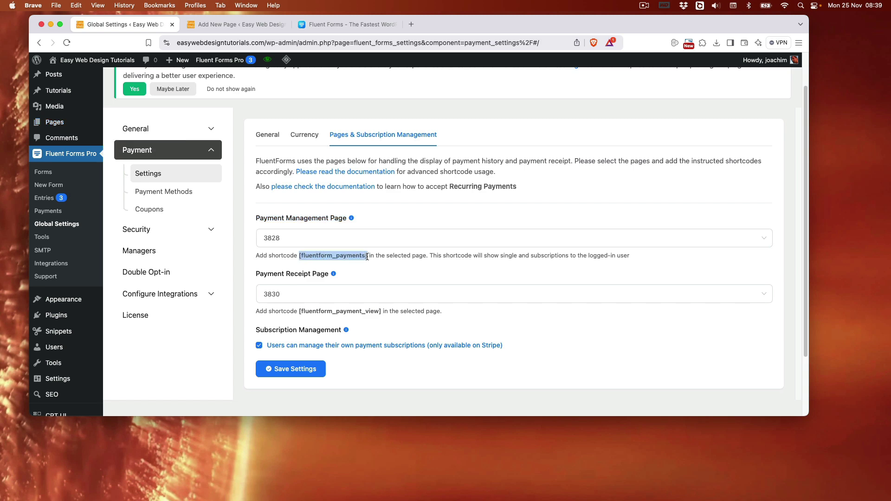
{"action": "left_click", "coordinate": [237, 24]}
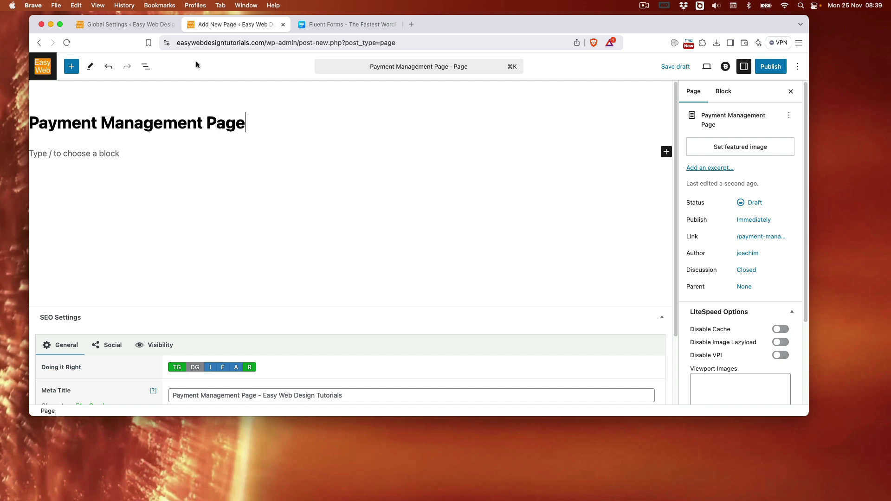
{"action": "left_click", "coordinate": [94, 155]}
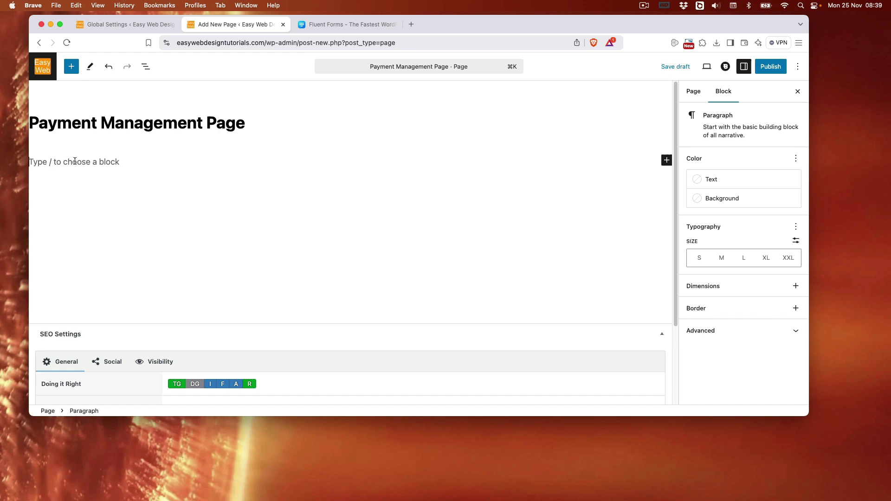
{"action": "type", "text": "/"}
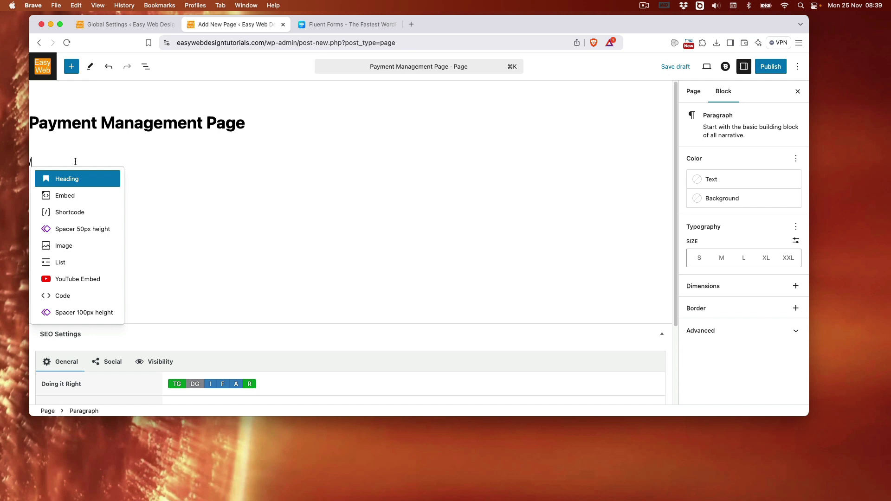
{"action": "left_click", "coordinate": [73, 212]}
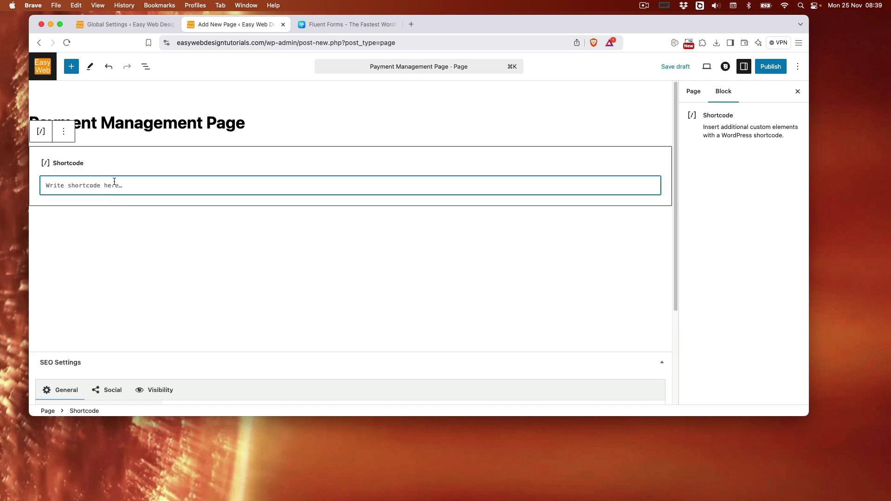
{"action": "type", "text": "[fluentform_payments]"}
{"action": "left_click", "coordinate": [771, 66]}
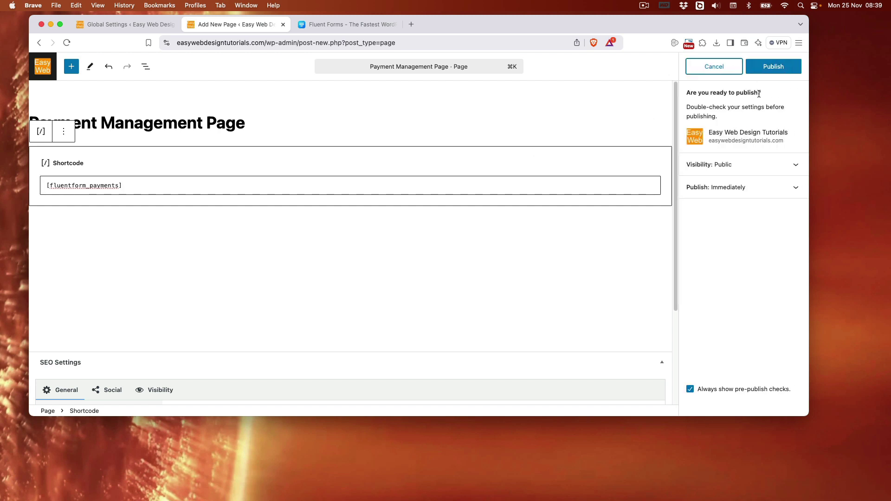
{"action": "left_click", "coordinate": [769, 67]}
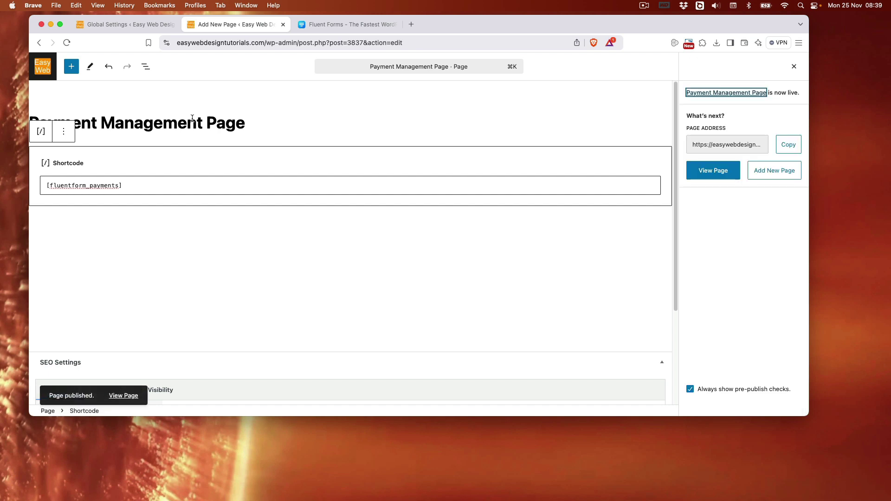
Start another new page titled 'Payment Receipt Page'
{"action": "left_click", "coordinate": [768, 170]}
{"action": "left_click", "coordinate": [115, 26]}
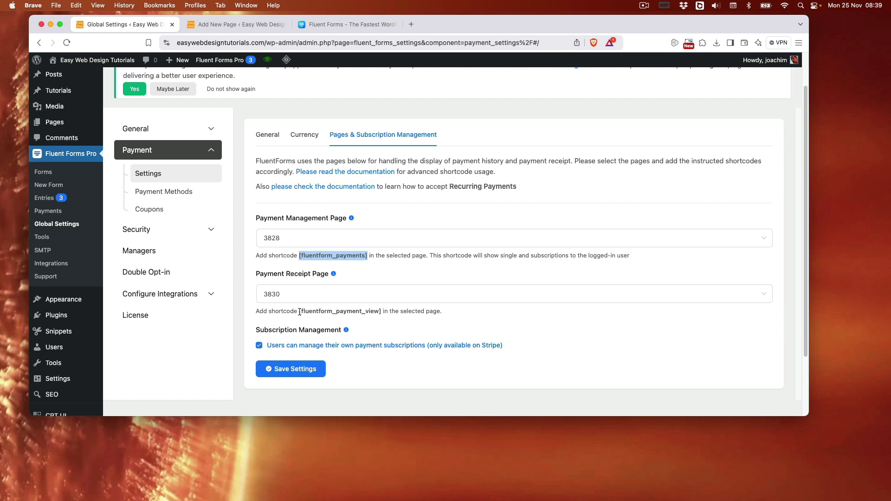
{"action": "left_click_drag", "start_coordinate": [300, 312], "coordinate": [383, 312]}
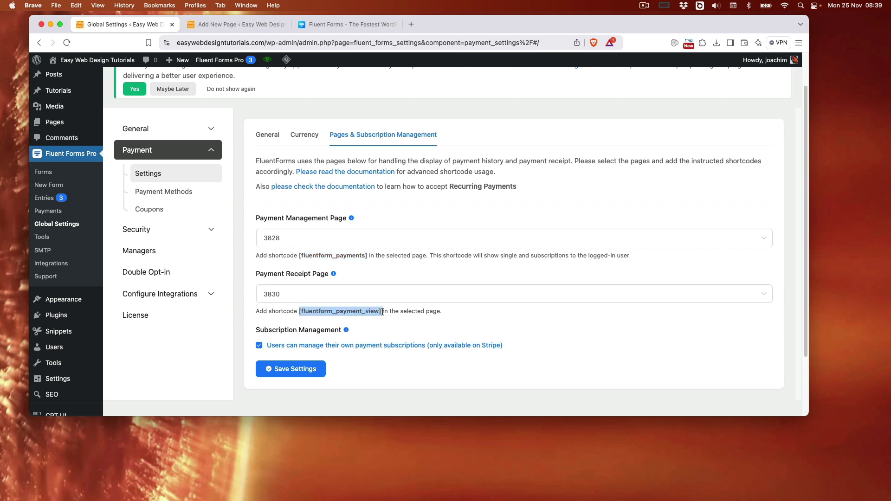
{"action": "key", "text": "super+c"}
{"action": "left_click", "coordinate": [260, 277]}
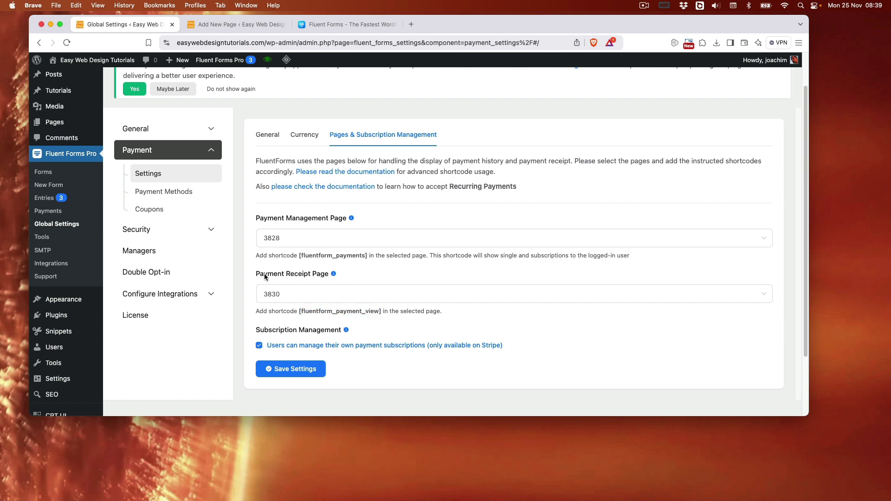
{"action": "left_click_drag", "start_coordinate": [265, 277], "coordinate": [324, 280]}
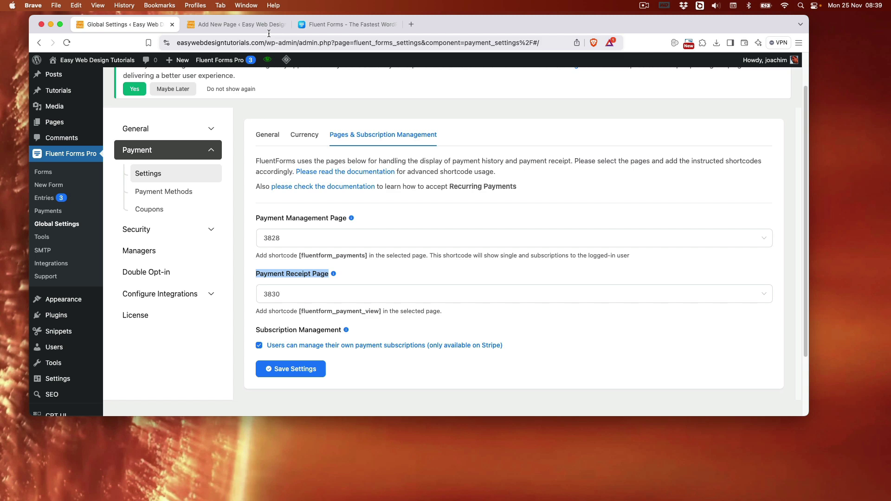
{"action": "left_click", "coordinate": [255, 26]}
{"action": "key", "text": "super+v"}
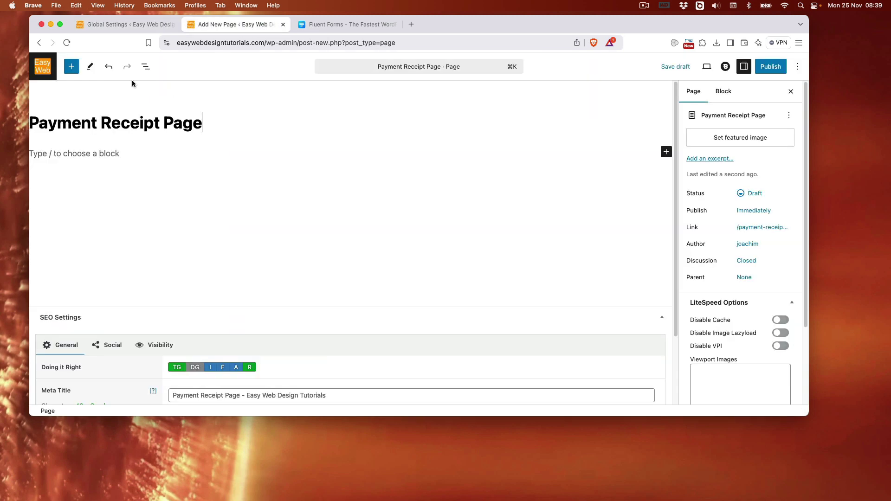
Copy the [fluentform_payment_view] shortcode and add a Shortcode block to the new page
{"action": "left_click", "coordinate": [125, 24]}
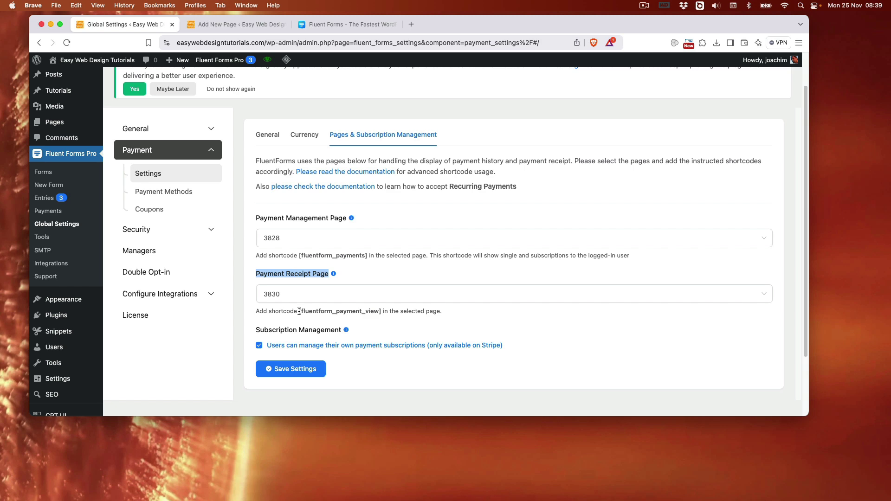
{"action": "left_click_drag", "start_coordinate": [298, 312], "coordinate": [379, 312]}
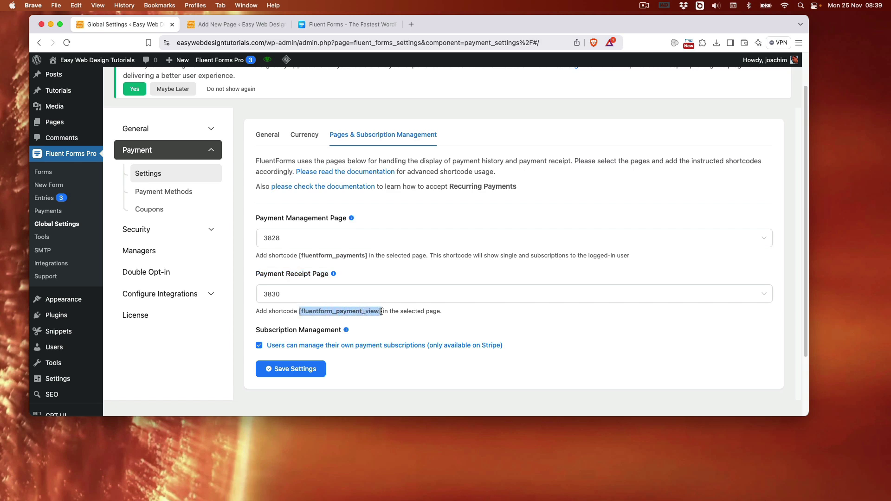
{"action": "key", "text": "super+c"}
{"action": "left_click", "coordinate": [218, 24]}
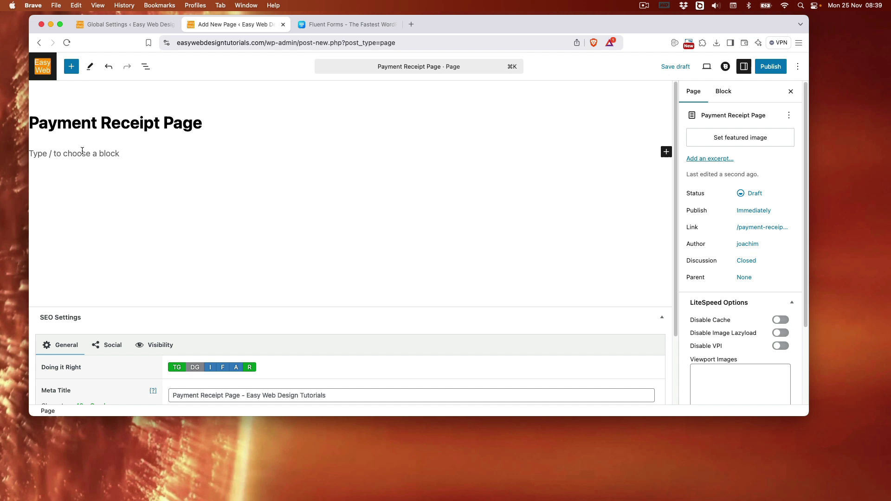
{"action": "left_click", "coordinate": [71, 67]}
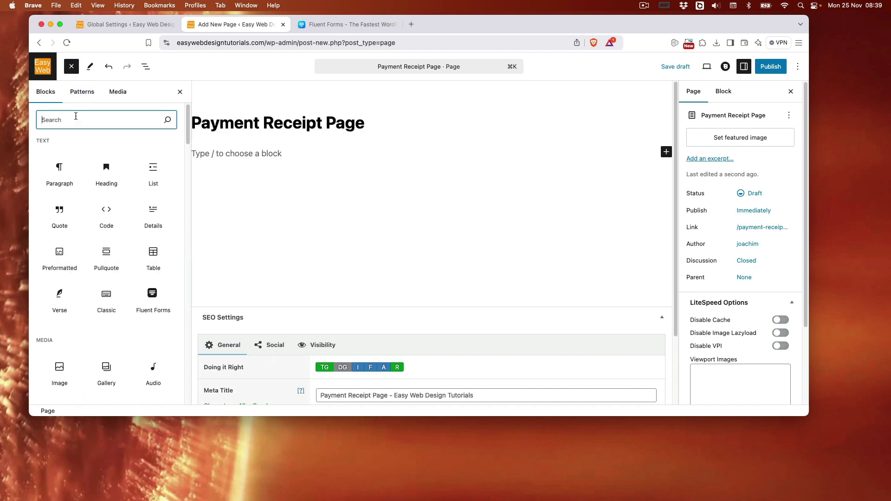
{"action": "type", "text": "sho"}
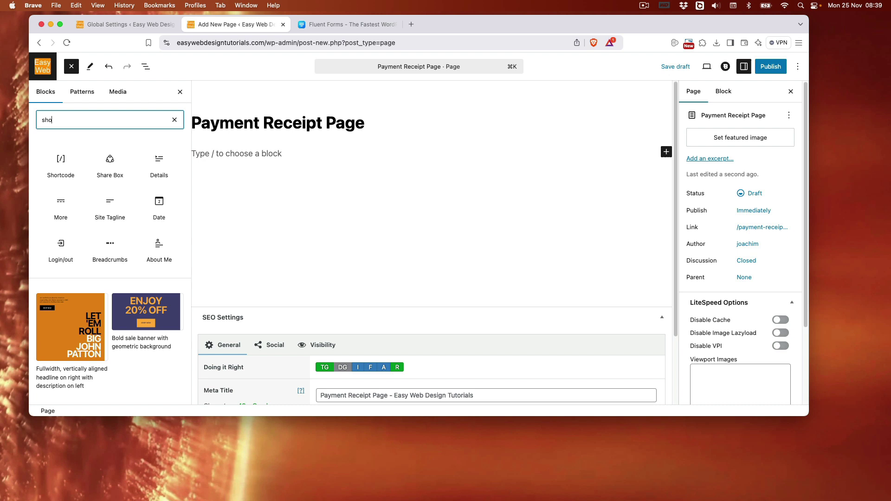
{"action": "left_click", "coordinate": [59, 163]}
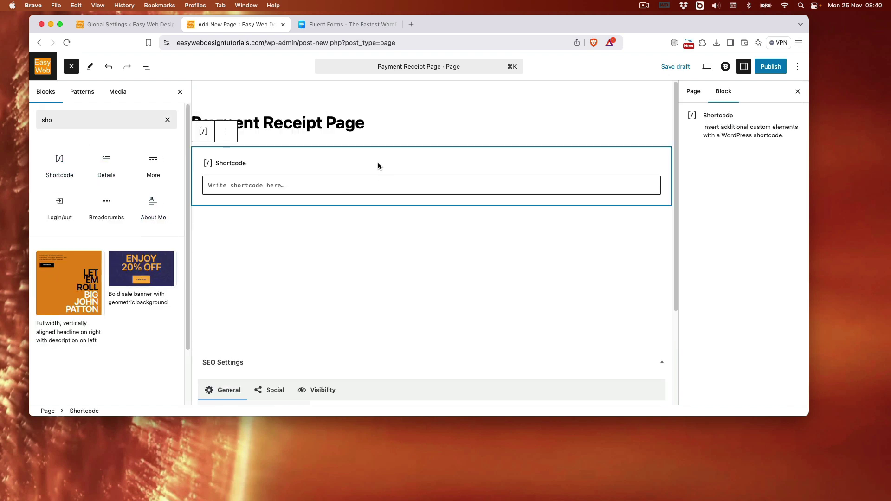
{"action": "left_click", "coordinate": [180, 92]}
Paste [fluentform_payment_view] into the Shortcode block and publish the Payment Receipt Page
{"action": "left_click", "coordinate": [114, 186]}
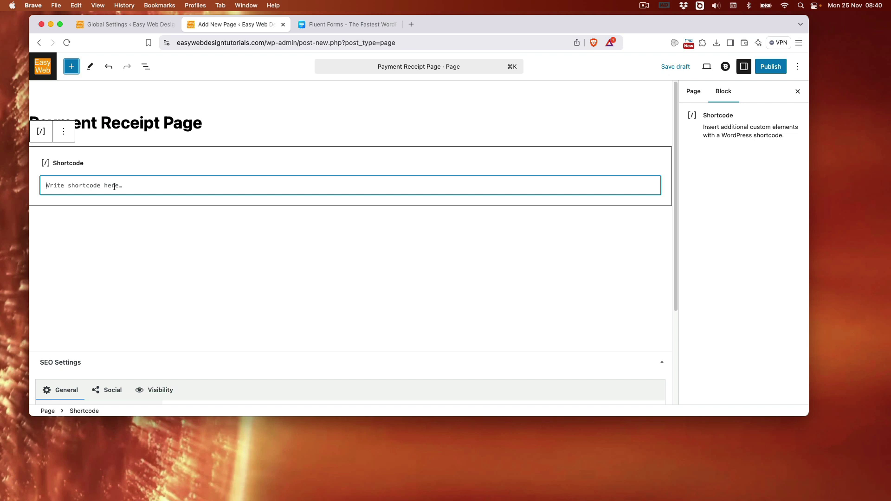
{"action": "key", "text": "super+v"}
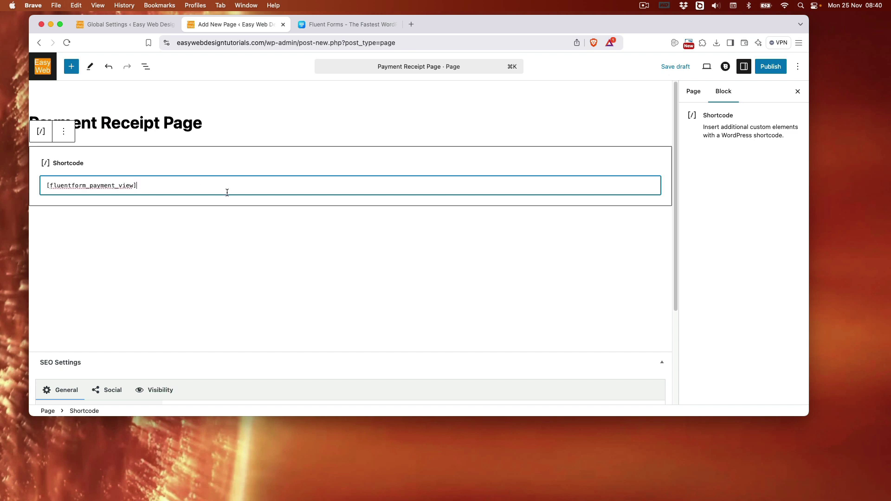
{"action": "left_click", "coordinate": [771, 66]}
{"action": "left_click", "coordinate": [772, 68]}
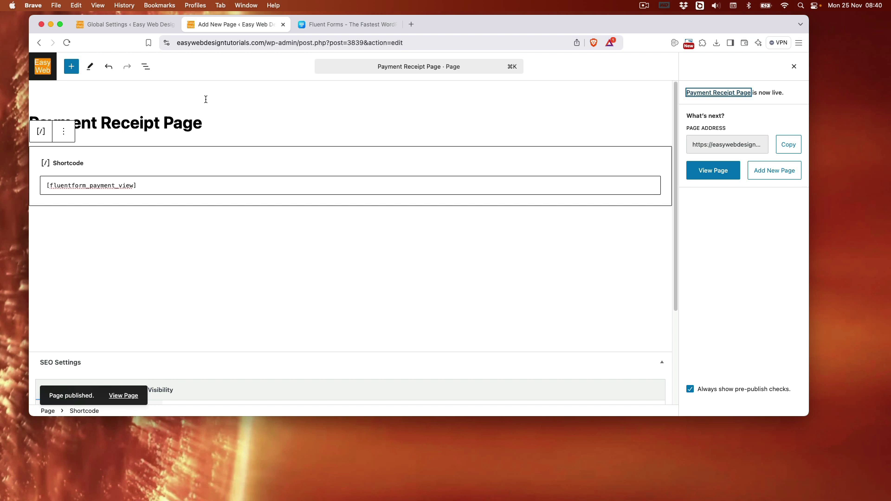
{"action": "left_click", "coordinate": [112, 23]}
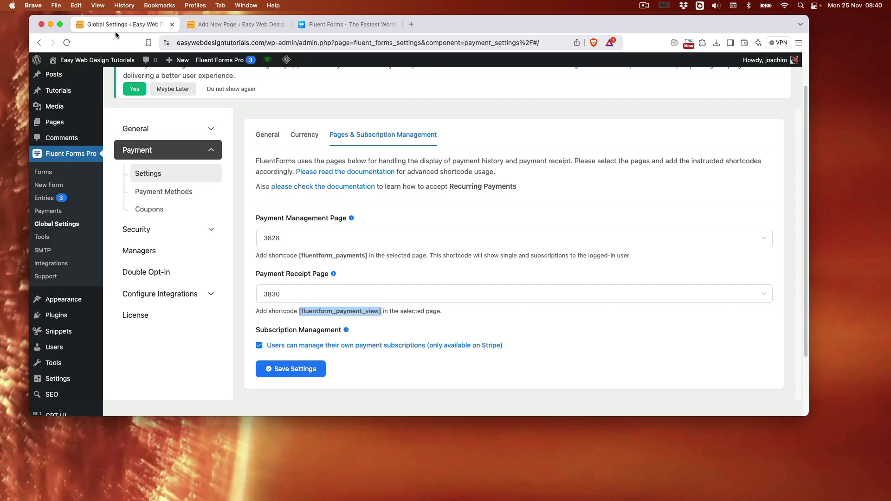
After reloading, choose Payment Management Page (3837) and Payment Receipt Page (3839) in the dropdowns and save
{"action": "left_click", "coordinate": [67, 43]}
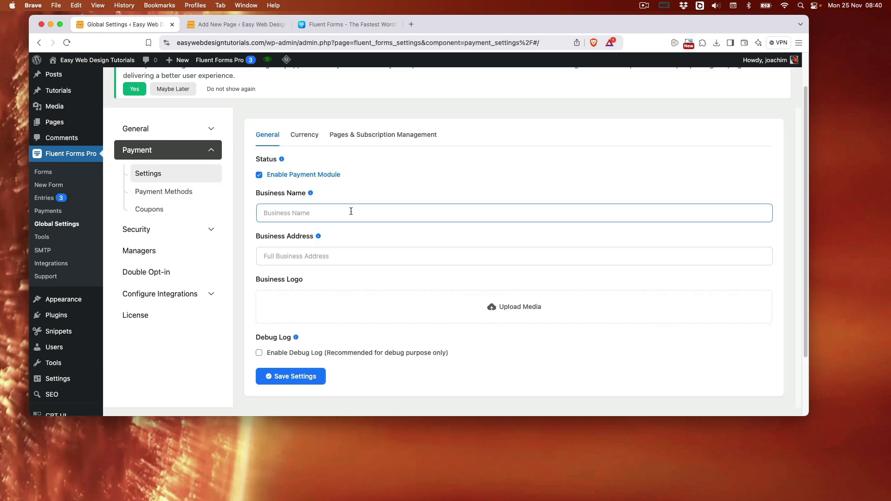
{"action": "left_click", "coordinate": [378, 136]}
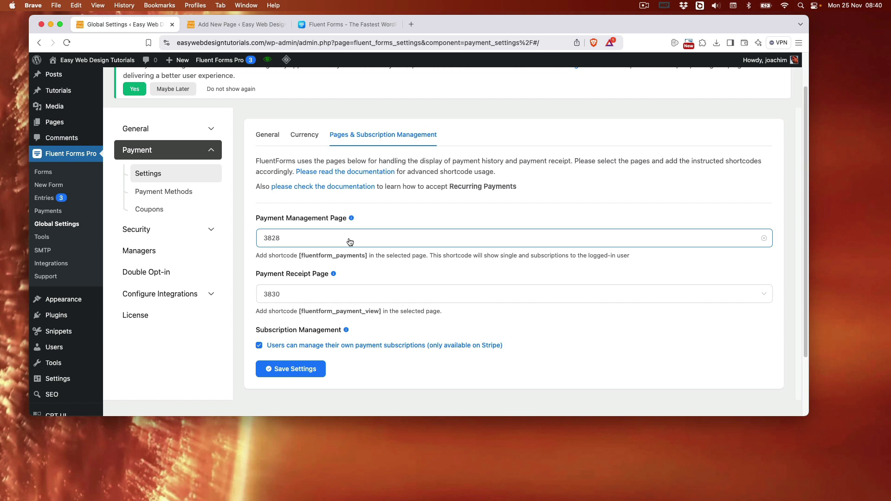
{"action": "left_click", "coordinate": [348, 238]}
{"action": "scroll", "coordinate": [358, 277], "scroll_direction": "down", "scroll_amount": 3}
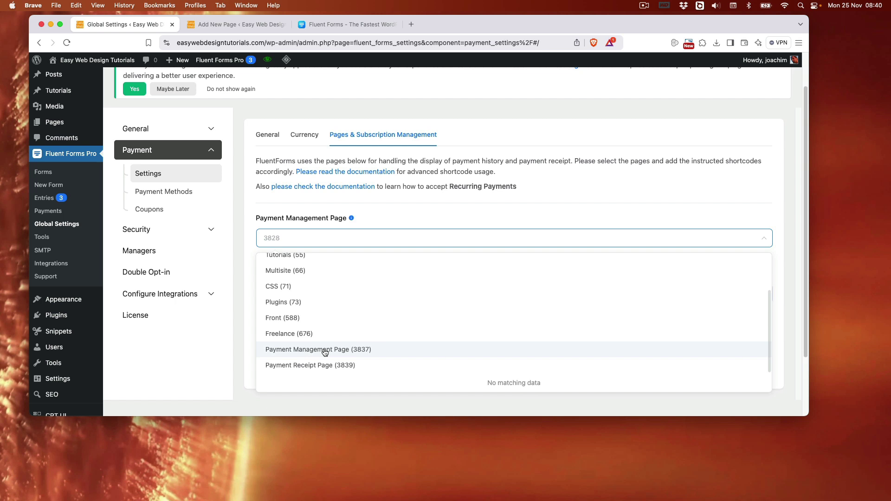
{"action": "left_click", "coordinate": [325, 349]}
{"action": "left_click", "coordinate": [323, 294]}
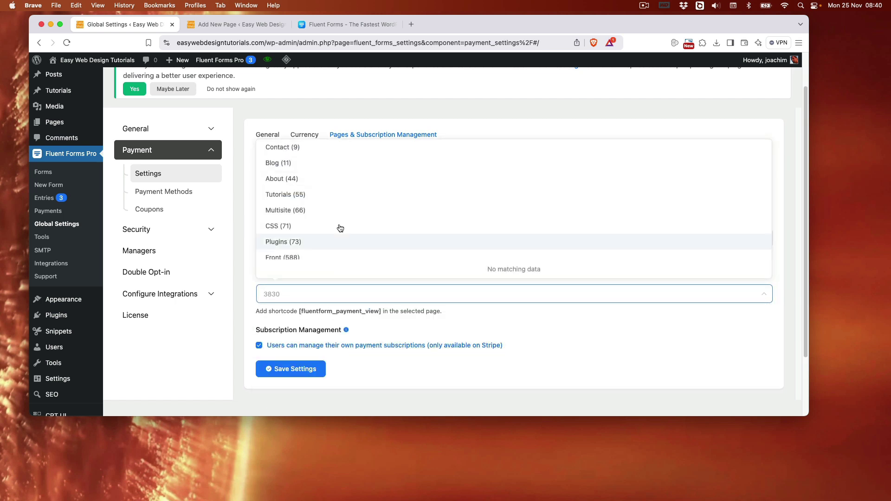
{"action": "scroll", "coordinate": [340, 225], "scroll_direction": "down", "scroll_amount": 2}
{"action": "scroll", "coordinate": [342, 227], "scroll_direction": "down", "scroll_amount": 2}
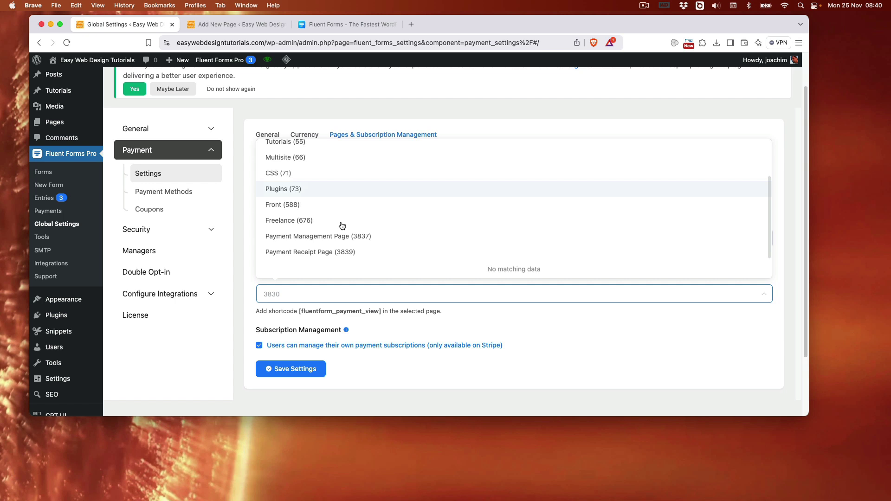
{"action": "left_click", "coordinate": [323, 252]}
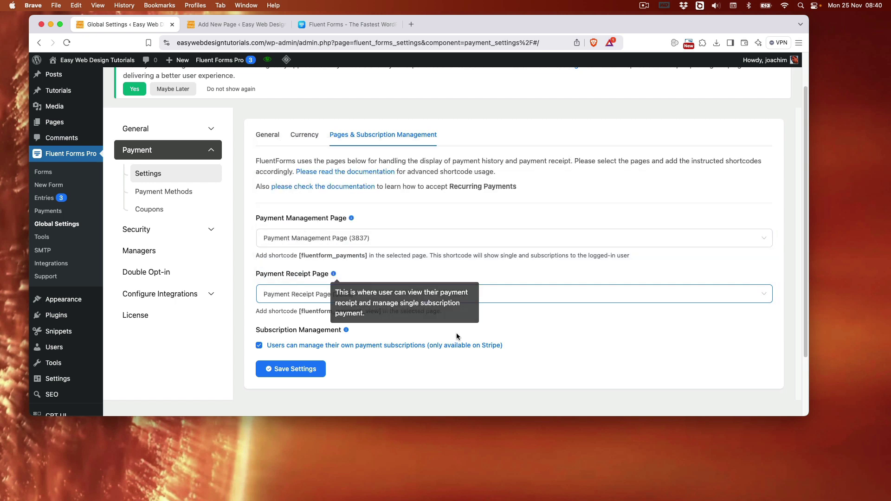
{"action": "left_click", "coordinate": [295, 370]}
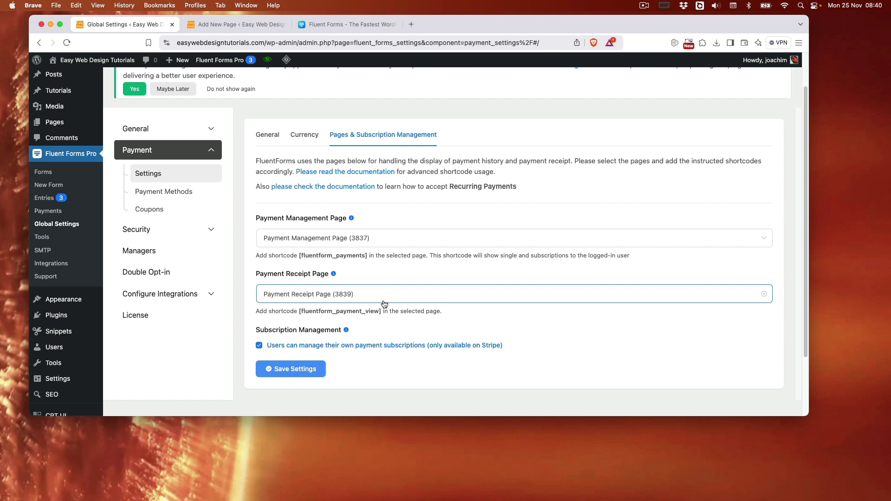
Enable and save the Offline/Test payment method in Sandbox Mode, then show the Coupons page
{"action": "left_click", "coordinate": [168, 192]}
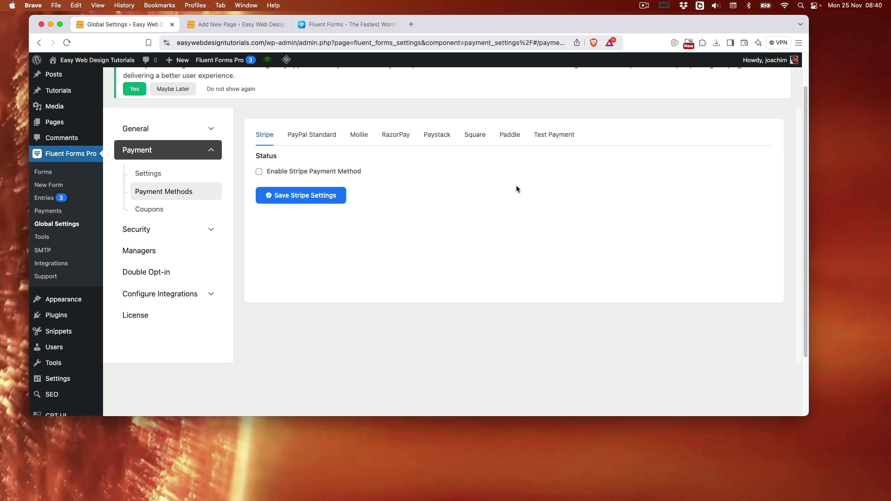
{"action": "left_click", "coordinate": [554, 135]}
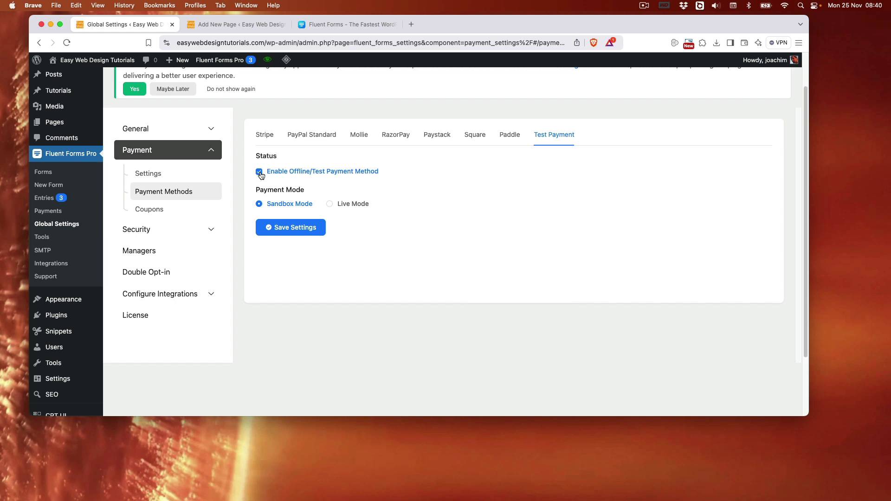
{"action": "left_click", "coordinate": [261, 174]}
{"action": "left_click", "coordinate": [261, 173]}
{"action": "left_click", "coordinate": [310, 234]}
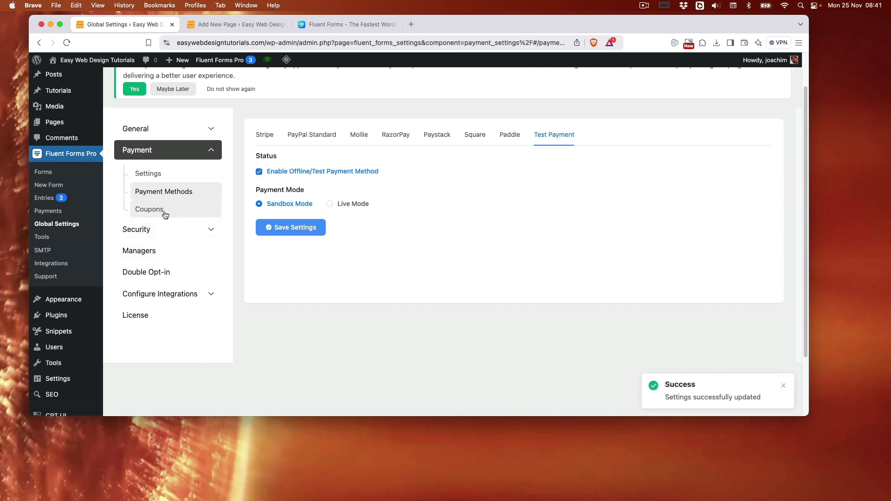
{"action": "left_click", "coordinate": [140, 210]}
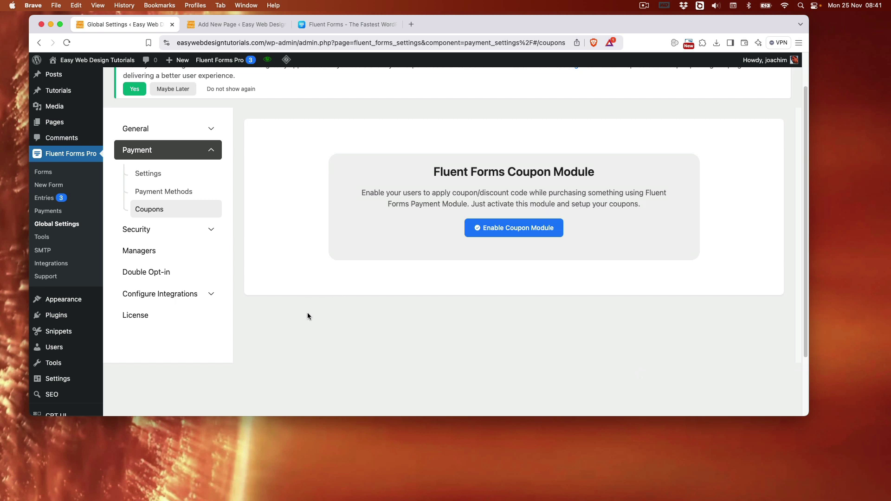
Create a New Blank Form and add a Four Column container with 25% columns
{"action": "left_click", "coordinate": [43, 172]}
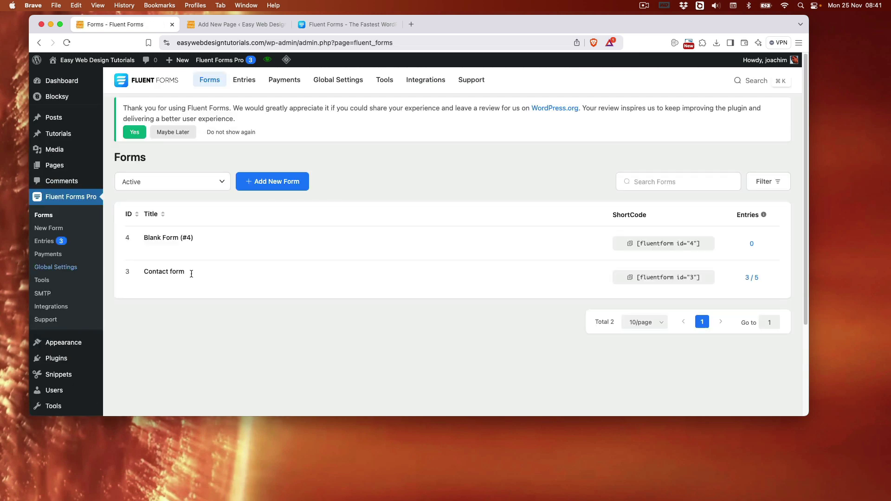
{"action": "left_click", "coordinate": [279, 185]}
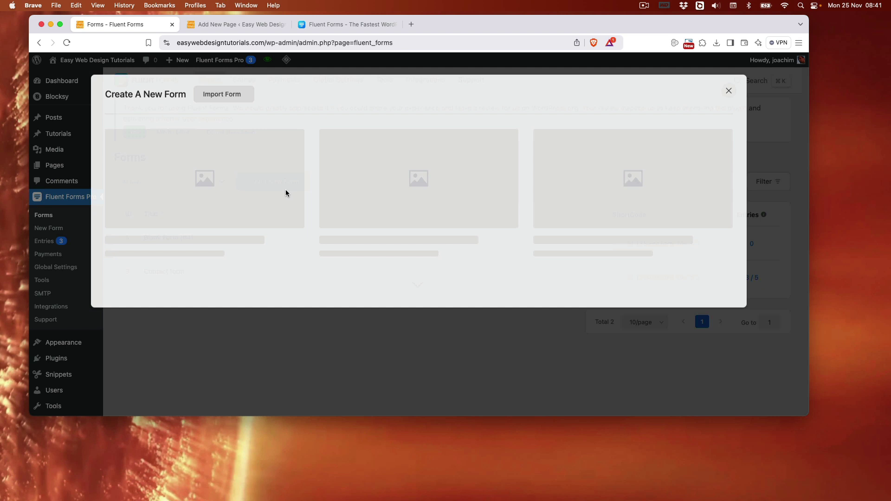
{"action": "left_click", "coordinate": [204, 192]}
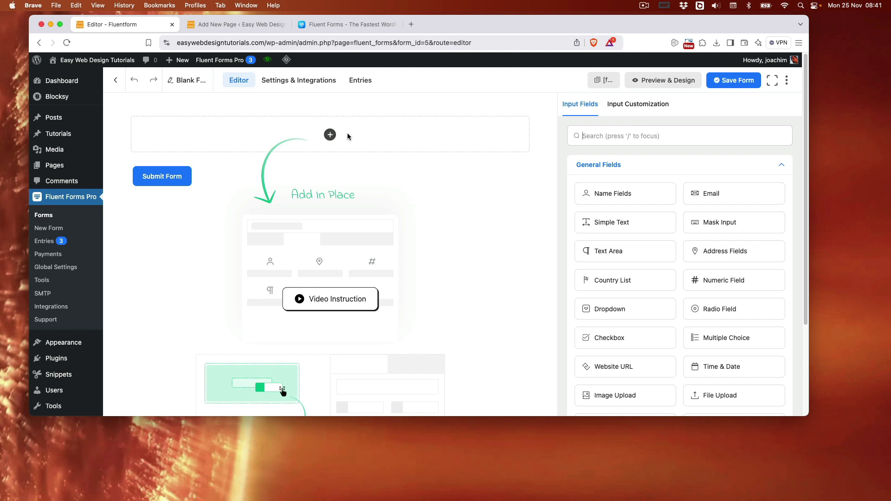
{"action": "left_click", "coordinate": [330, 136]}
{"action": "left_click", "coordinate": [398, 193]}
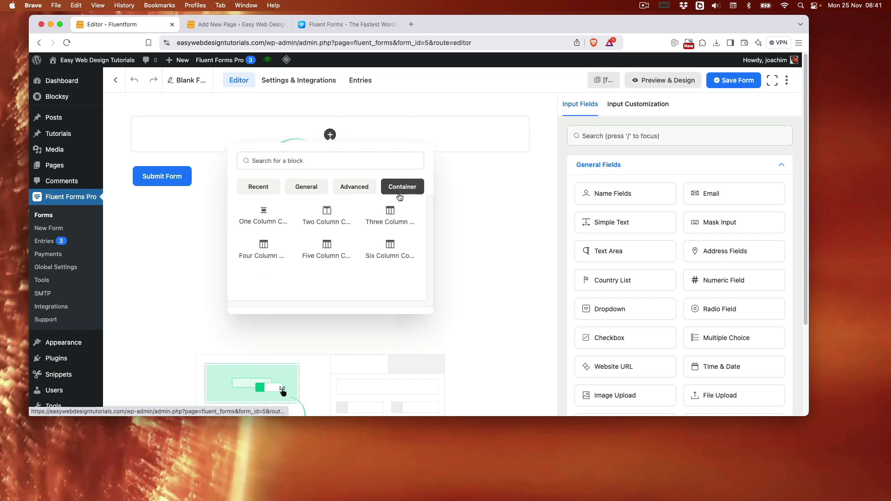
{"action": "left_click", "coordinate": [263, 248]}
{"action": "left_click", "coordinate": [186, 144]}
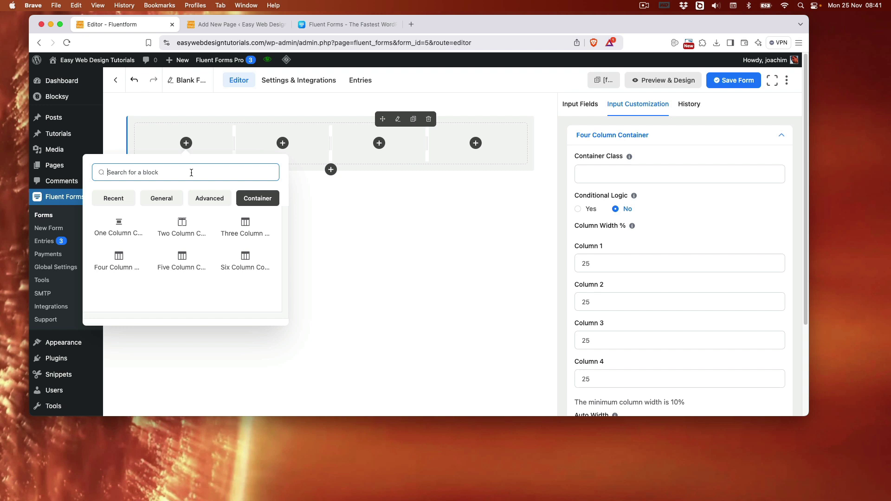
Put the SAMADHI poster in a Custom HTML block in column one and delete its placeholder text
{"action": "type", "text": "cu"}
{"action": "left_click", "coordinate": [116, 207]}
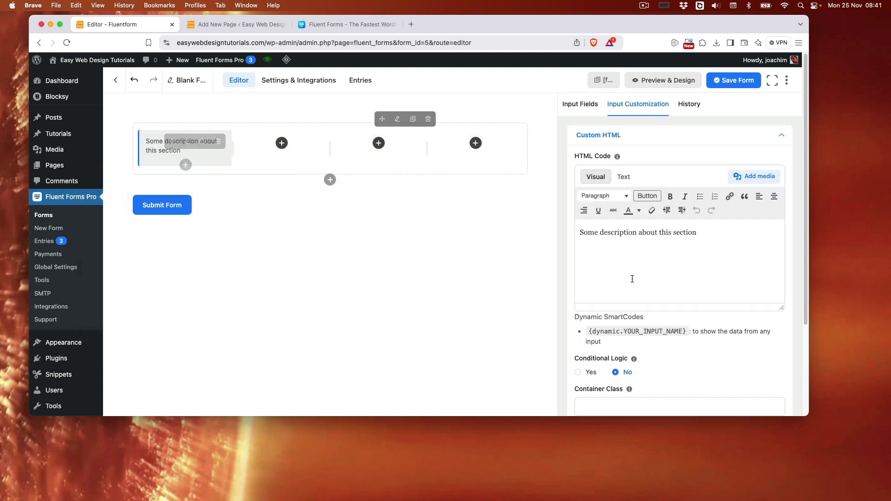
{"action": "left_click", "coordinate": [754, 176]}
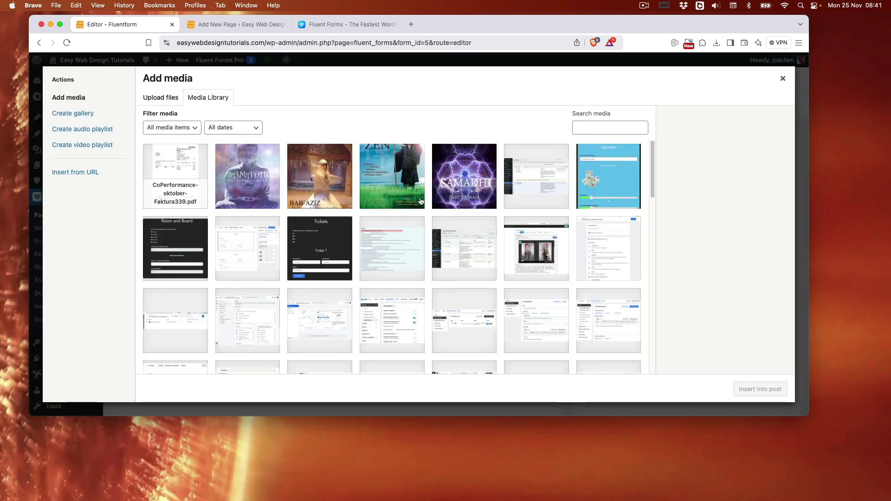
{"action": "left_click", "coordinate": [463, 175]}
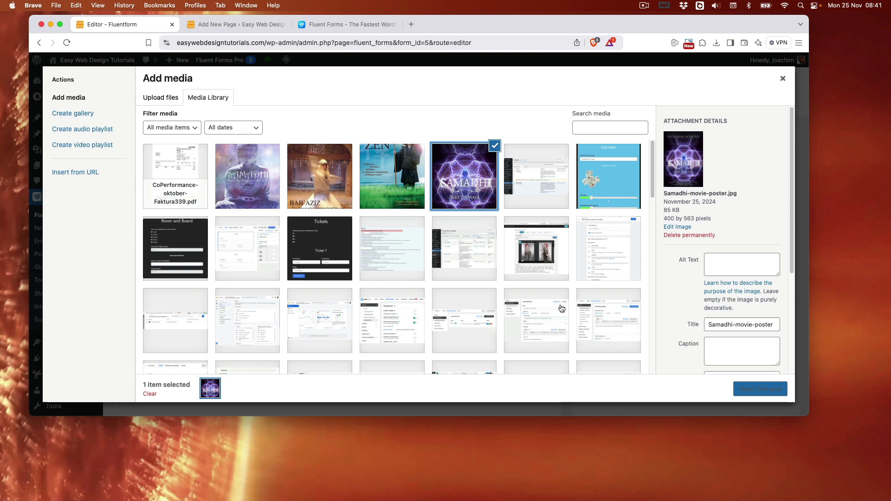
{"action": "left_click", "coordinate": [760, 389]}
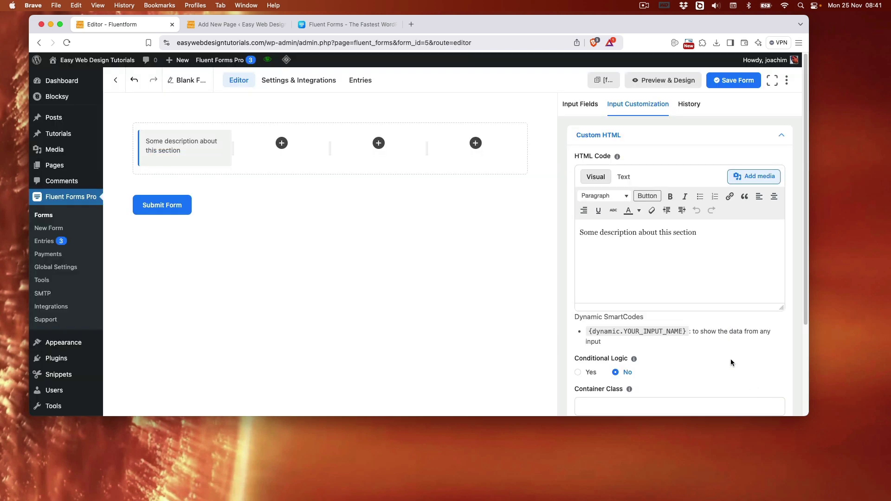
{"action": "double_click", "coordinate": [708, 294]}
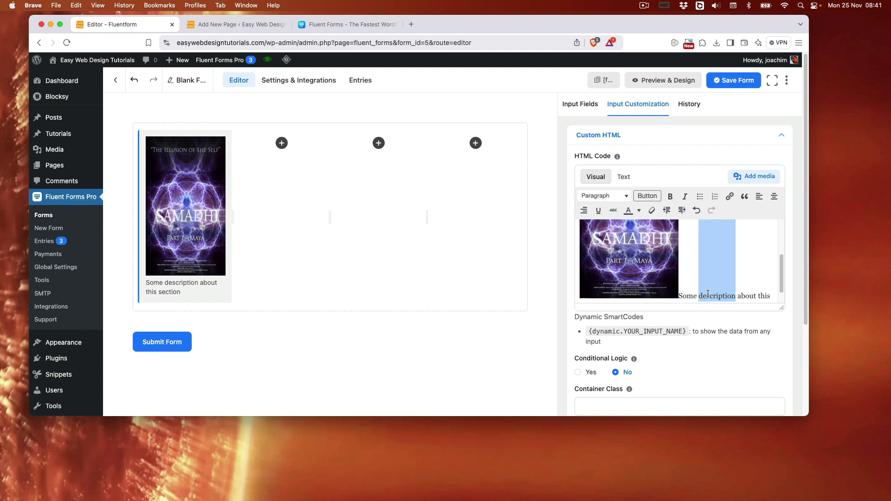
{"action": "left_click_drag", "start_coordinate": [680, 295], "coordinate": [752, 318]}
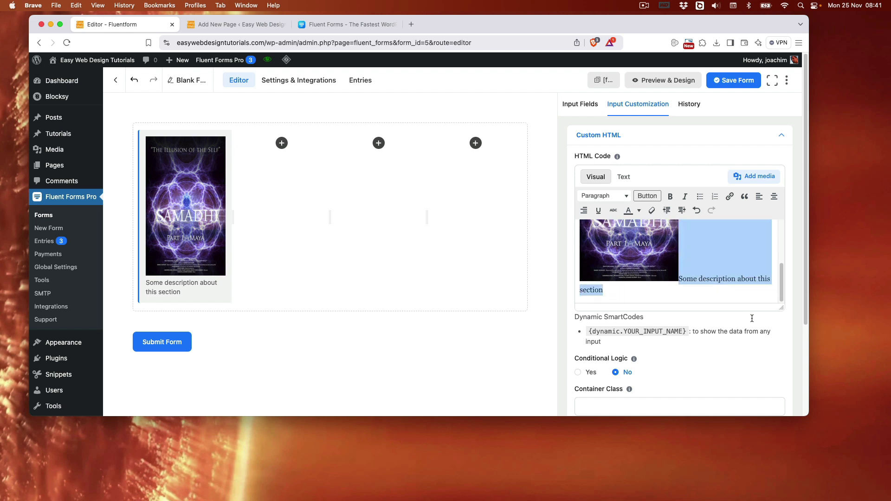
{"action": "key", "text": "BackSpace"}
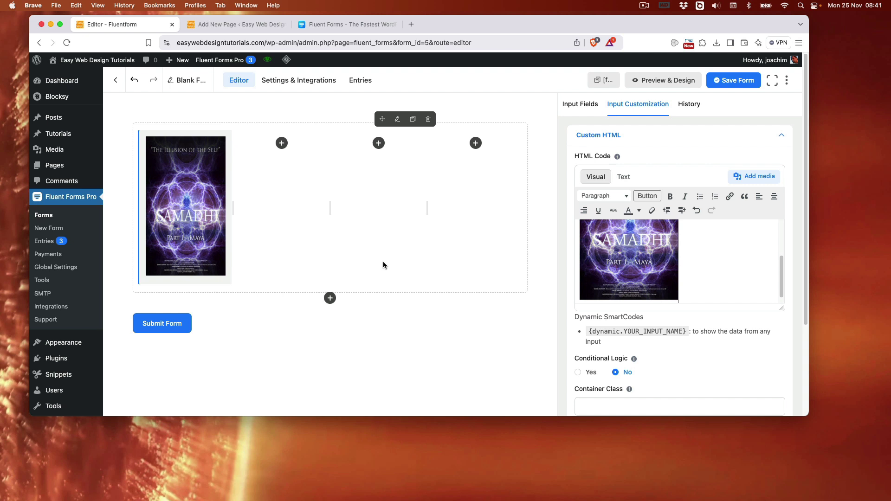
Add a Custom HTML block to the second column
{"action": "left_click", "coordinate": [281, 142]}
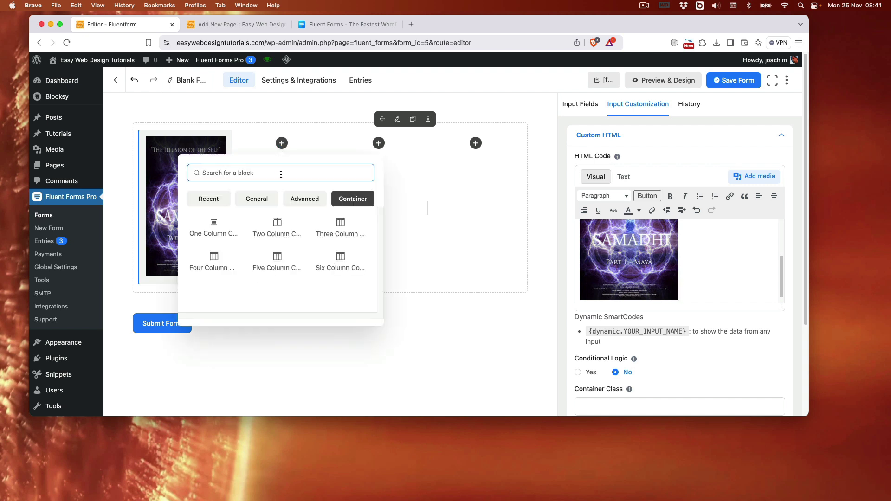
{"action": "type", "text": "cu"}
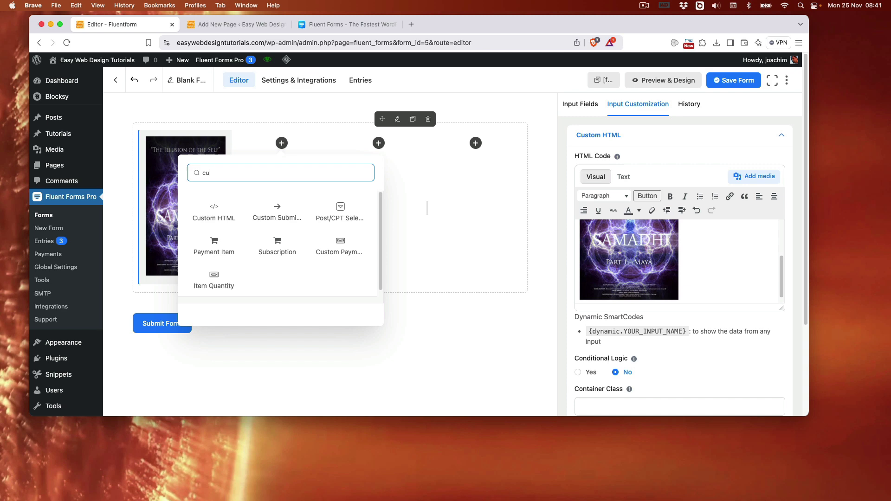
{"action": "left_click", "coordinate": [241, 200]}
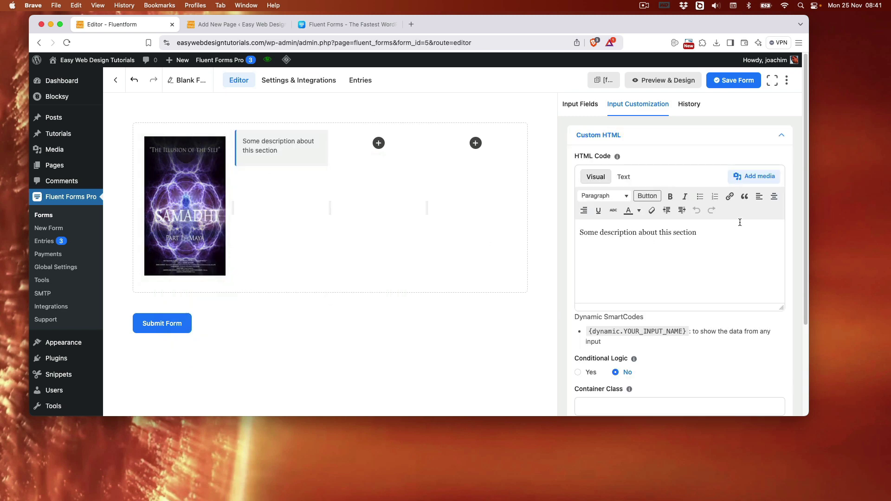
Replace column two's placeholder text with the Bab Aziz poster image
{"action": "left_click_drag", "start_coordinate": [733, 232], "coordinate": [578, 232]}
{"action": "key", "text": "BackSpace"}
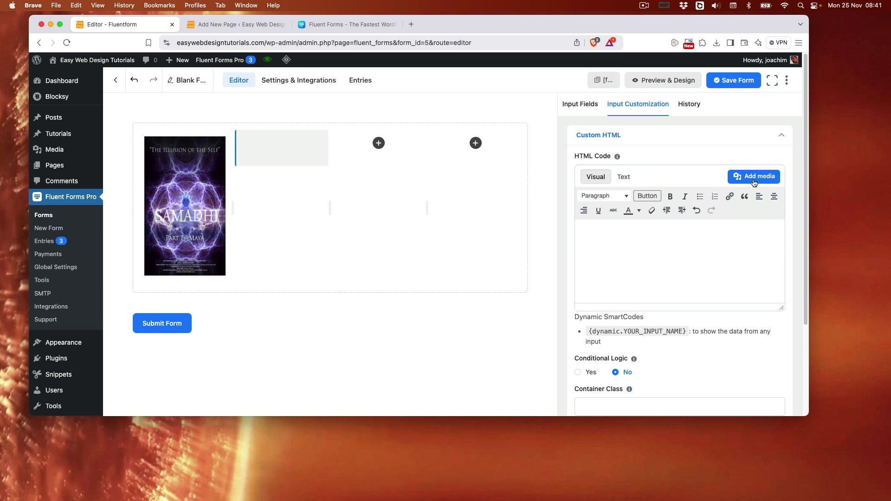
{"action": "left_click", "coordinate": [754, 176]}
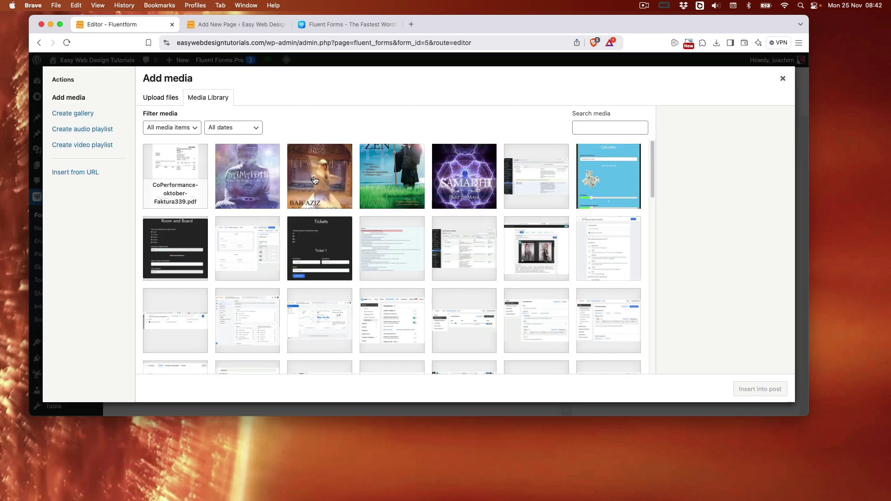
{"action": "left_click", "coordinate": [317, 179]}
{"action": "left_click", "coordinate": [747, 394]}
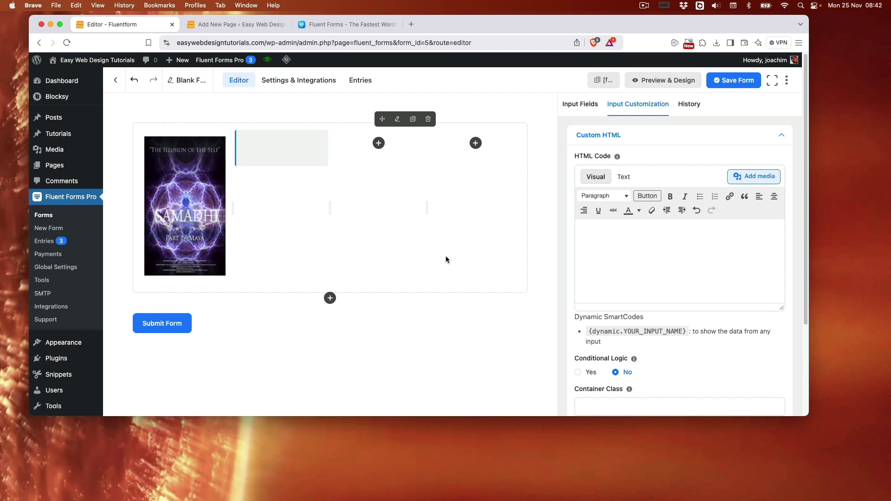
Add a Custom HTML block to column three and clear its placeholder text and poster image
{"action": "left_click", "coordinate": [380, 145]}
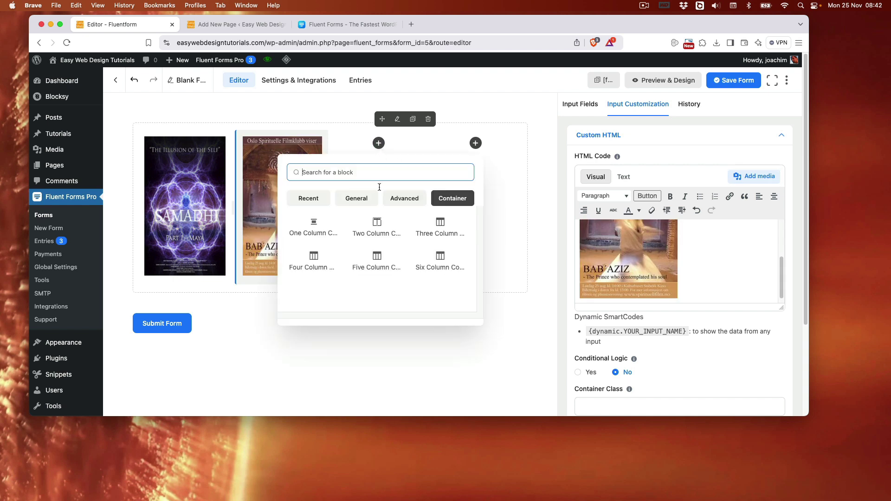
{"action": "type", "text": "cust"}
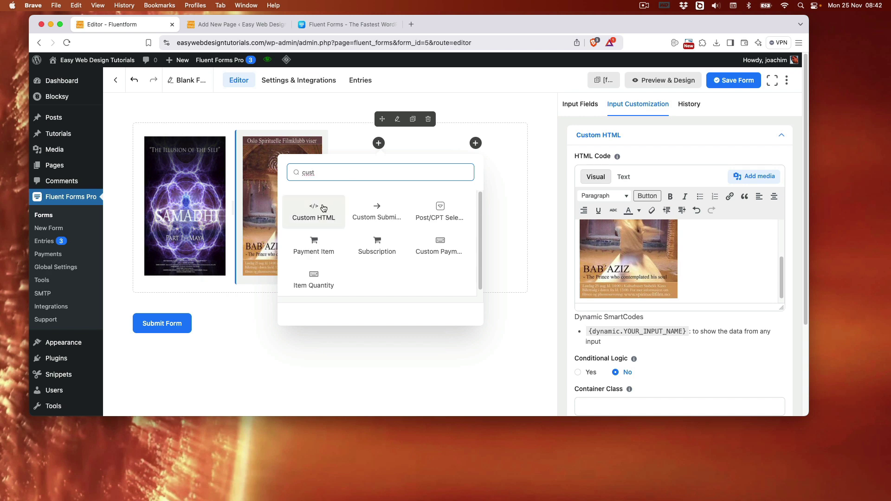
{"action": "left_click", "coordinate": [315, 209]}
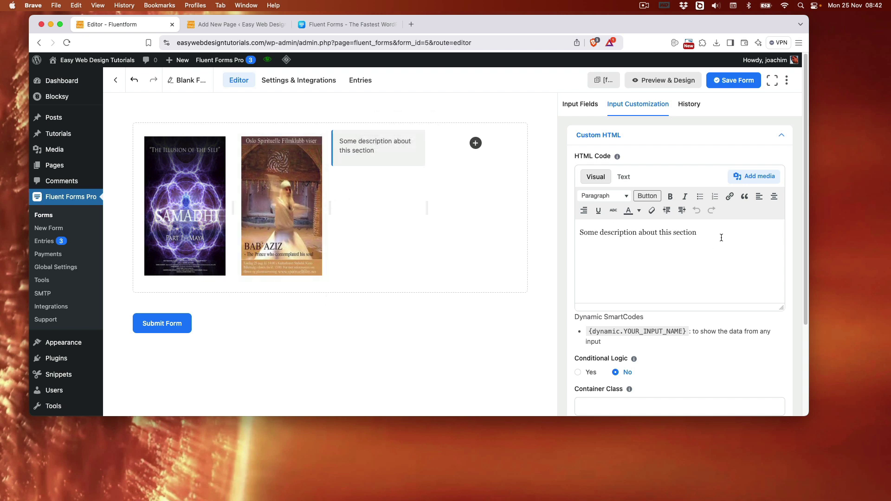
{"action": "left_click_drag", "start_coordinate": [719, 235], "coordinate": [565, 233]}
{"action": "key", "text": "BackSpace"}
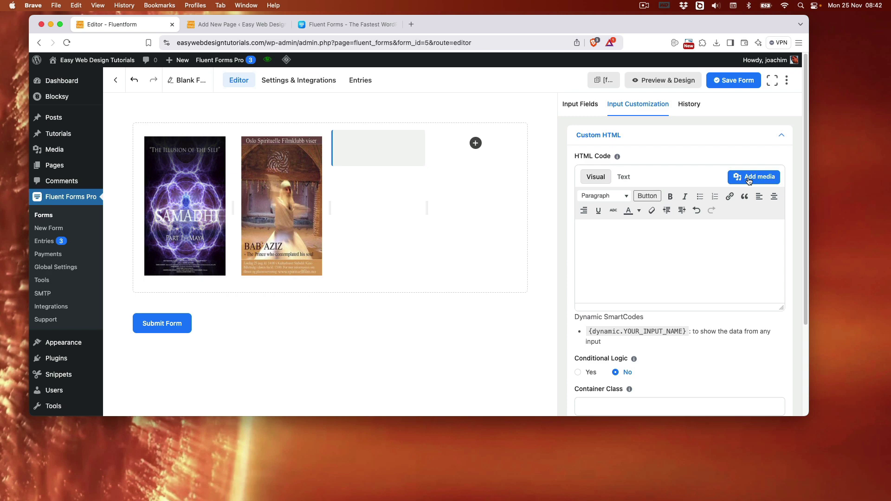
{"action": "left_click", "coordinate": [754, 177]}
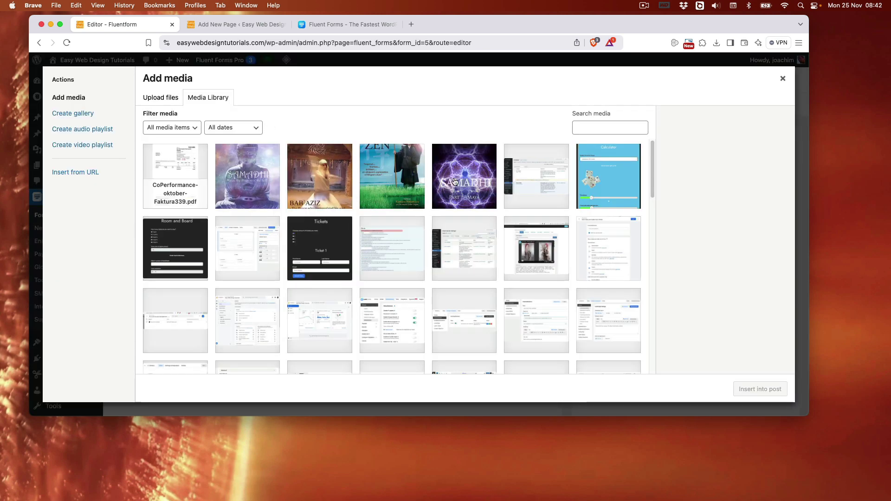
{"action": "left_click", "coordinate": [454, 181]}
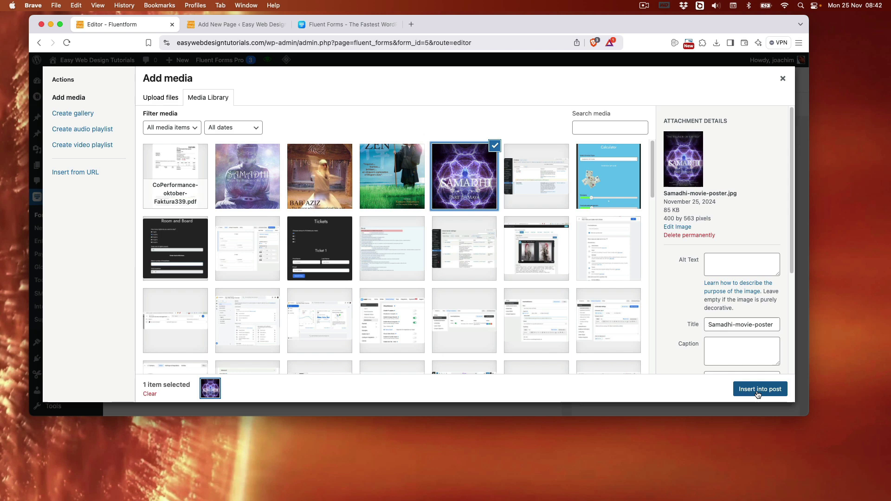
{"action": "left_click", "coordinate": [757, 390]}
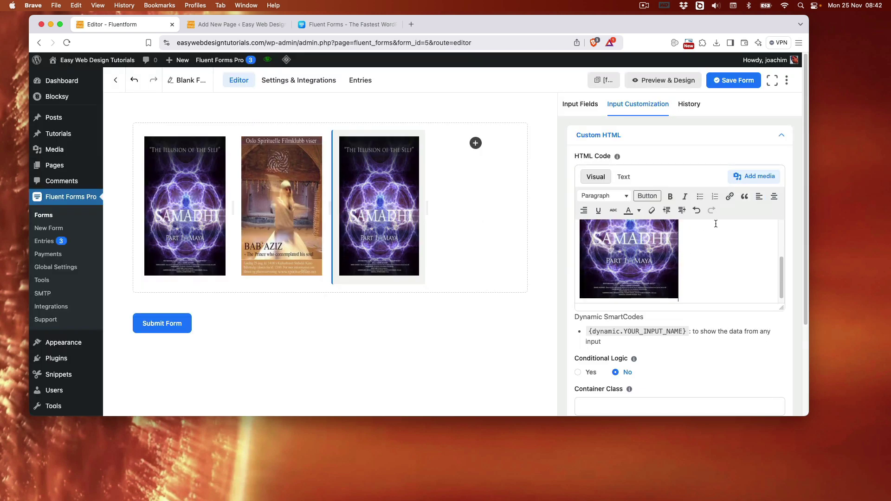
{"action": "key", "text": "BackSpace"}
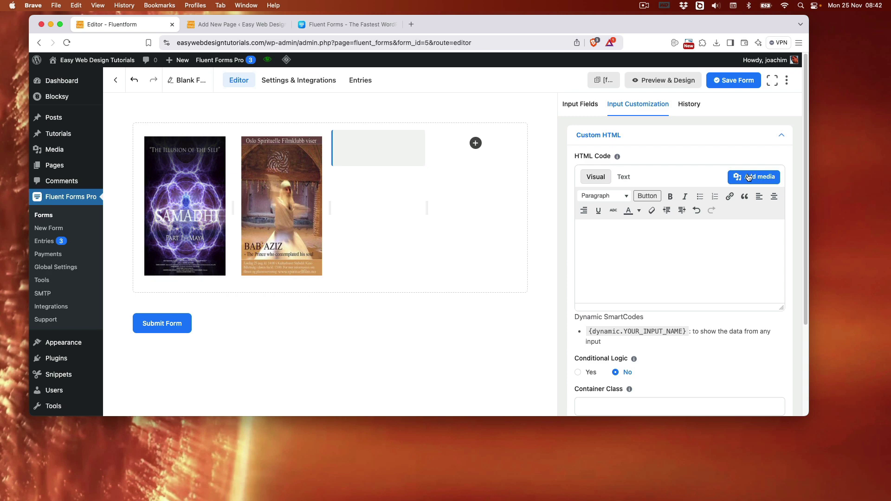
Insert the Zen poster, duplicate it and move the copy into the fourth column
{"action": "left_click", "coordinate": [754, 176]}
{"action": "left_click", "coordinate": [391, 176]}
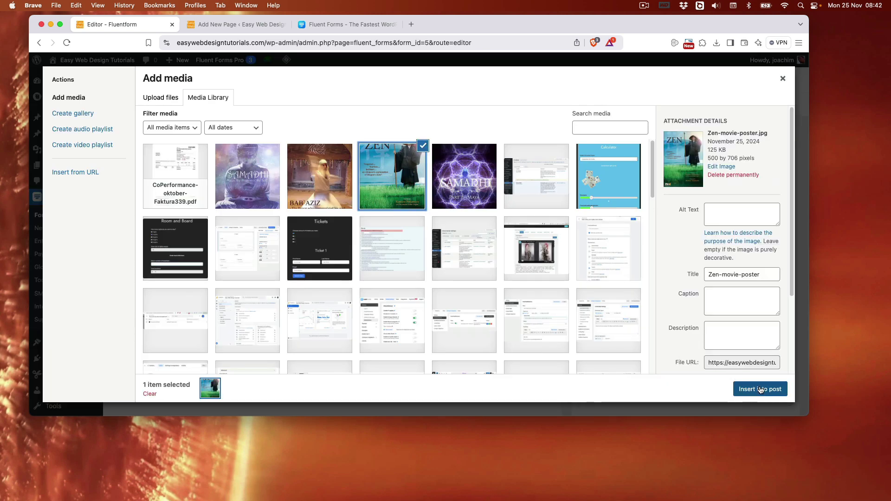
{"action": "left_click", "coordinate": [761, 389]}
{"action": "mouse_move", "coordinate": [397, 146]}
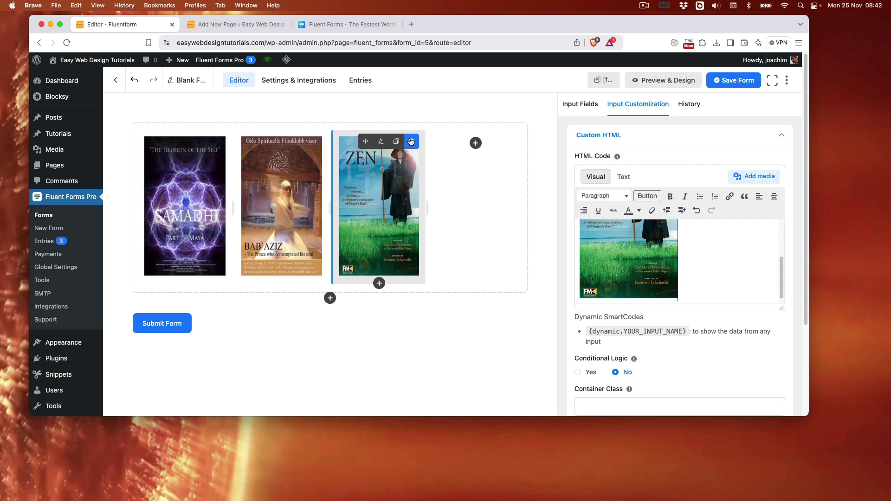
{"action": "left_click", "coordinate": [396, 142]}
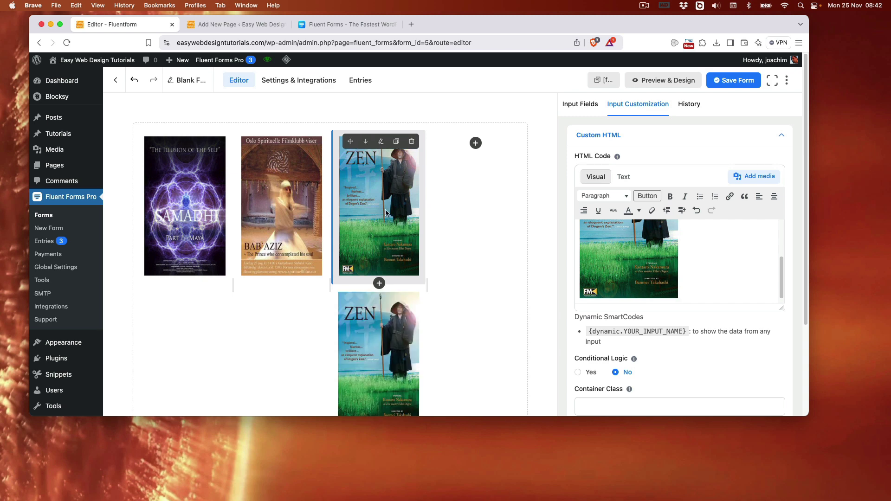
{"action": "mouse_move", "coordinate": [376, 314]}
{"action": "left_click_drag", "start_coordinate": [360, 303], "coordinate": [478, 195]}
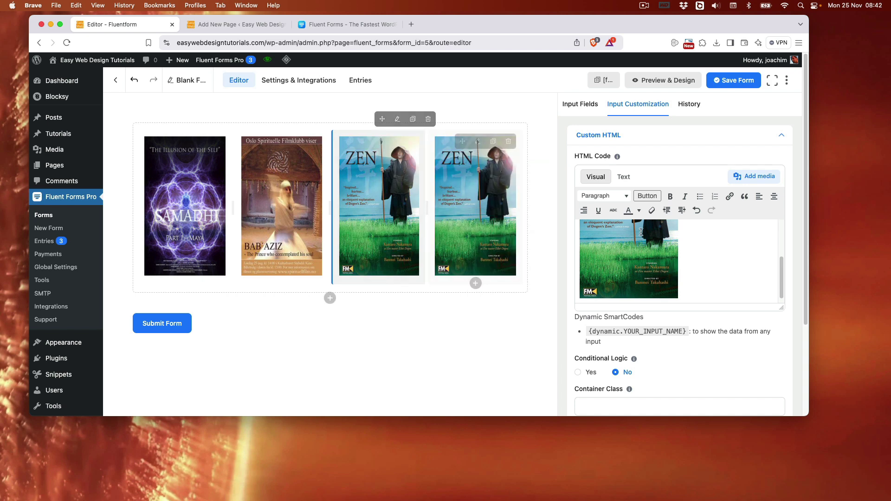
Clear the third column and insert the Buddha Samadhi poster there instead
{"action": "left_click", "coordinate": [696, 247]}
{"action": "key", "text": "BackSpace"}
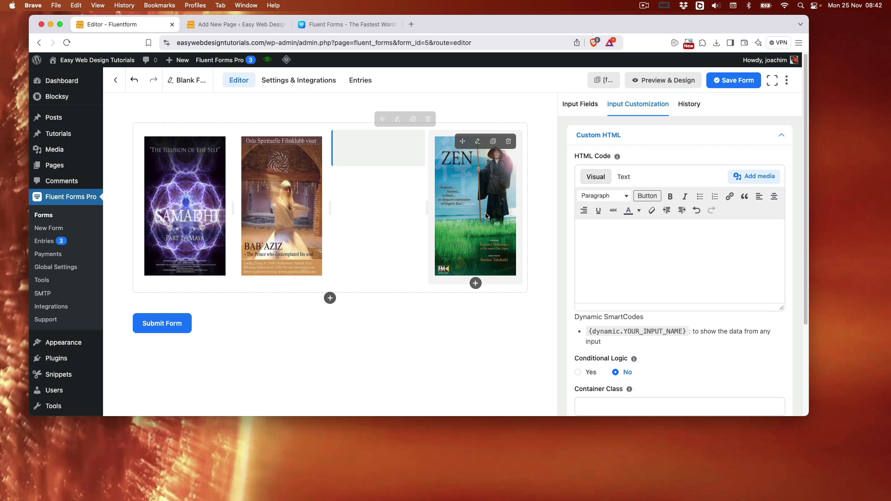
{"action": "left_click", "coordinate": [464, 192]}
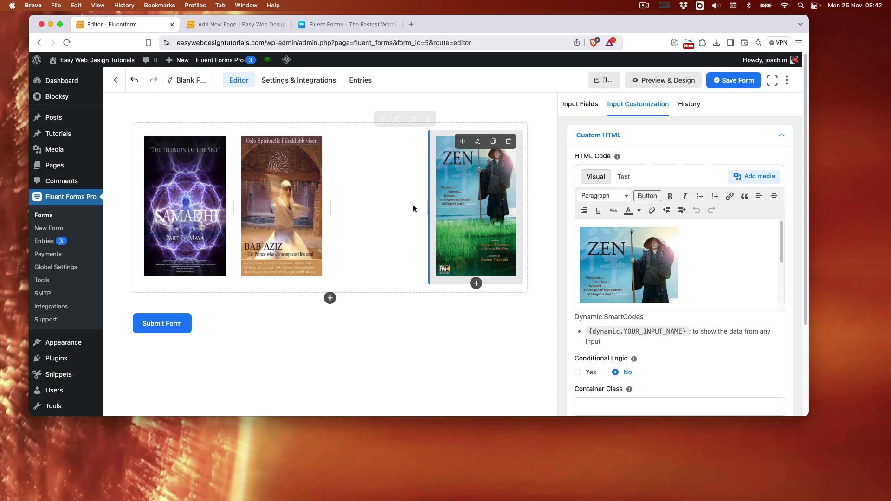
{"action": "left_click", "coordinate": [370, 150]}
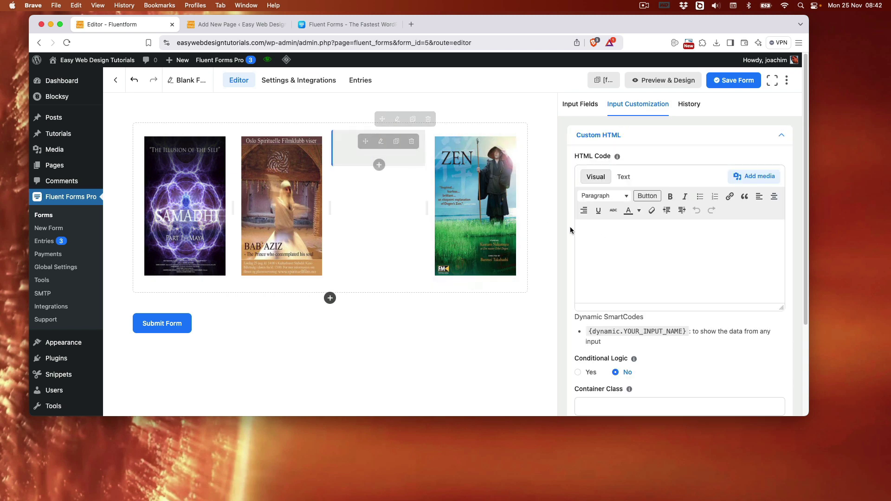
{"action": "left_click", "coordinate": [760, 178]}
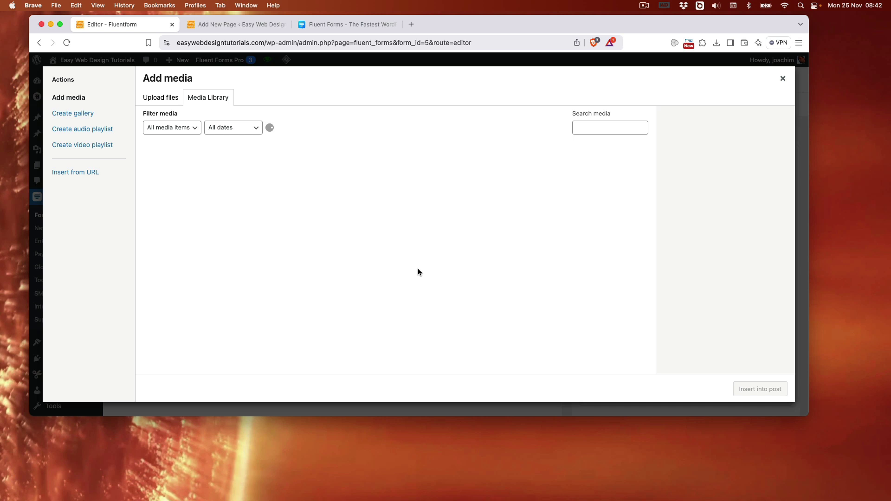
{"action": "left_click", "coordinate": [253, 183]}
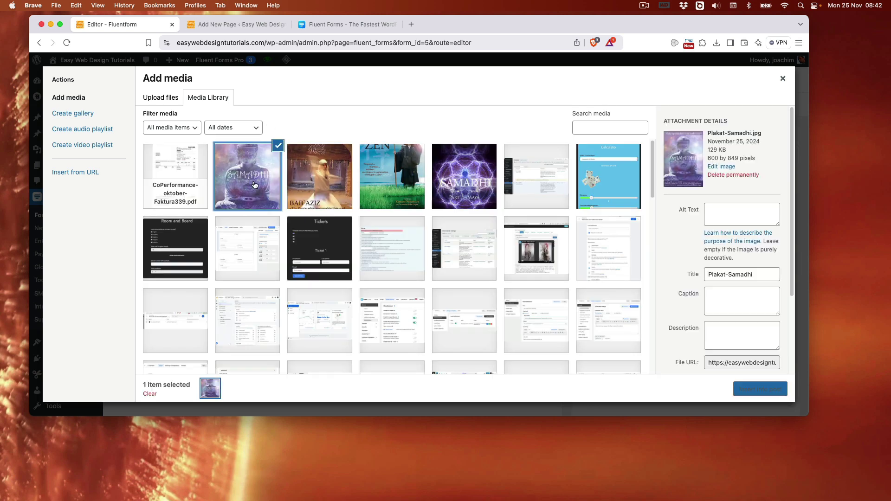
{"action": "left_click", "coordinate": [770, 389]}
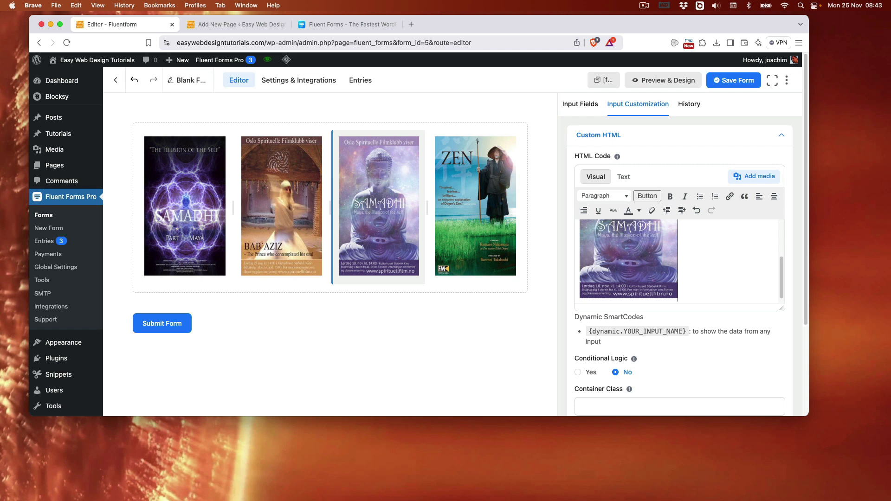
Add a Payment Item below the first poster, priced $15 and labelled Samadhi
{"action": "left_click", "coordinate": [185, 283]}
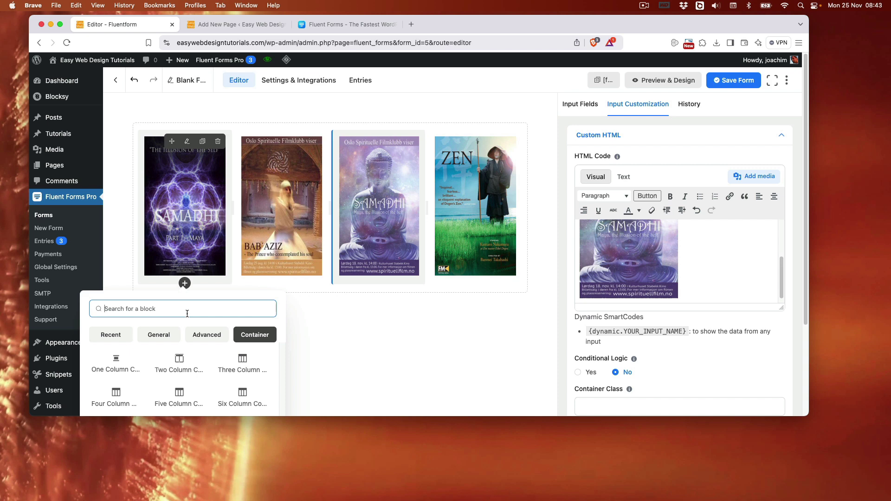
{"action": "type", "text": "paym"}
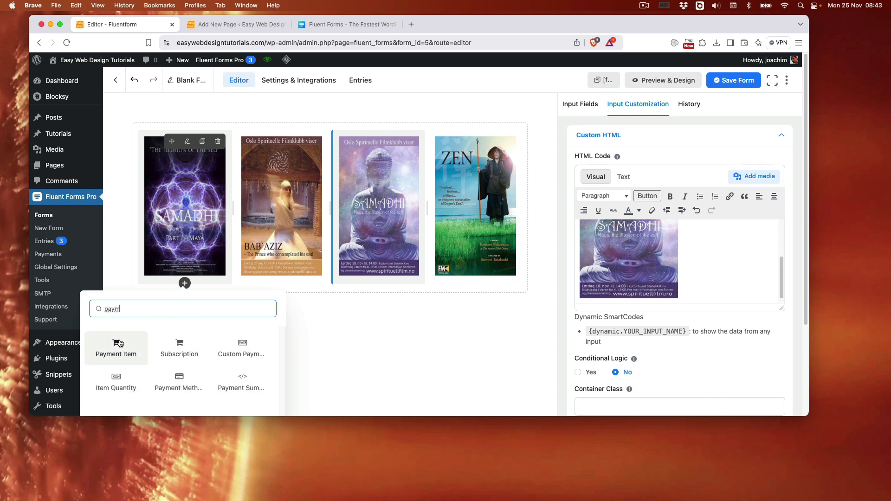
{"action": "left_click", "coordinate": [116, 349]}
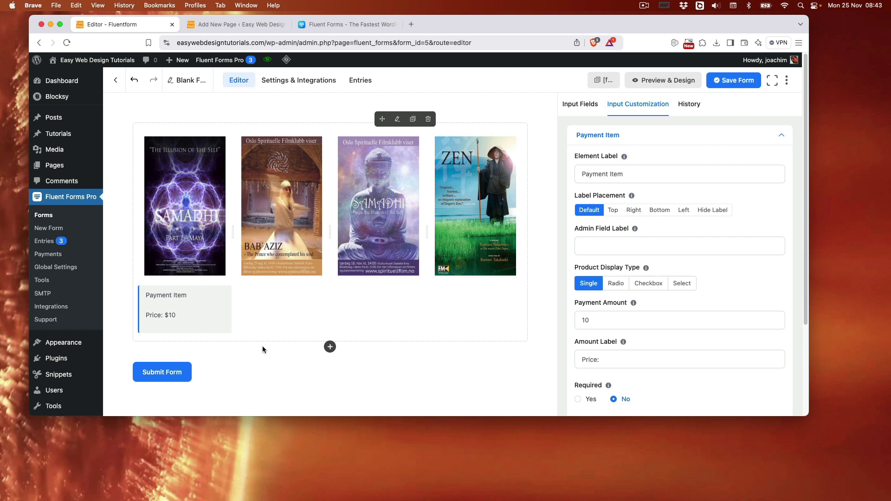
{"action": "left_click", "coordinate": [609, 320]}
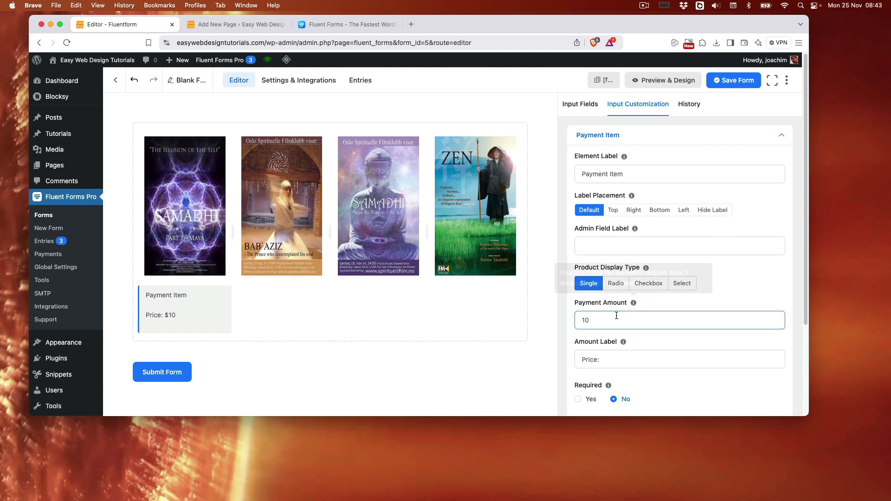
{"action": "type", "text": "5"}
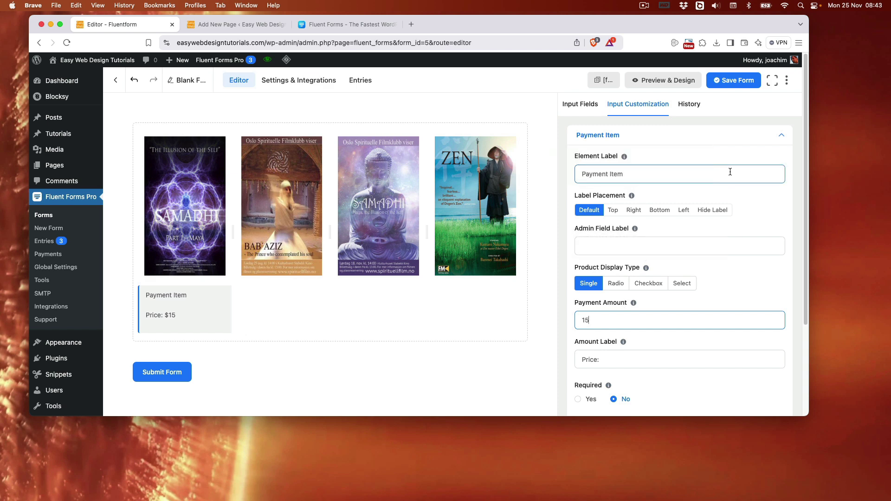
{"action": "left_click_drag", "start_coordinate": [730, 172], "coordinate": [578, 173]}
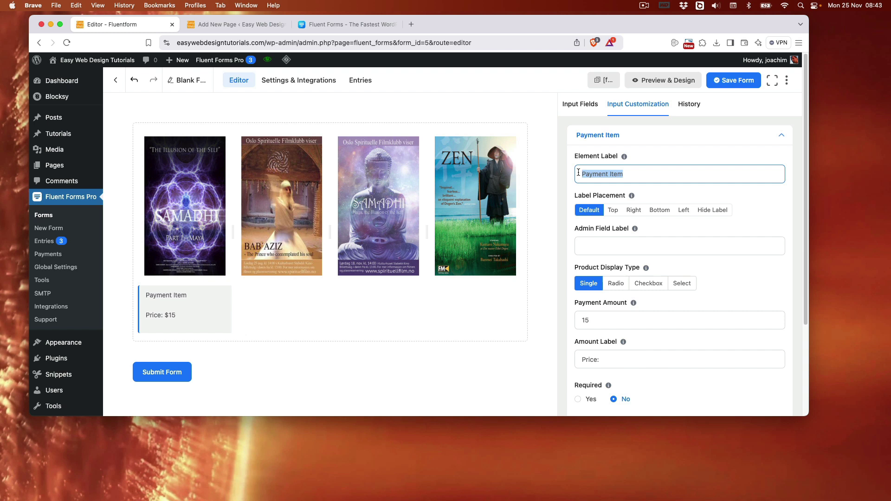
{"action": "type", "text": "Samadhi"}
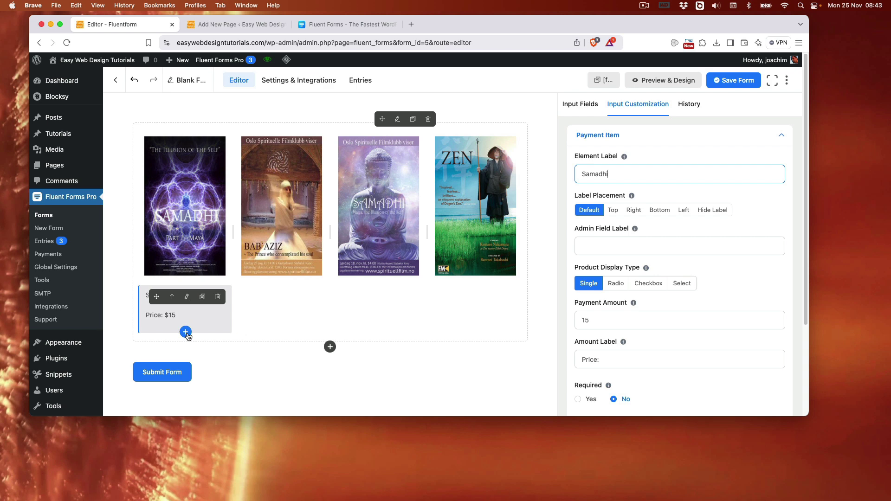
{"action": "left_click", "coordinate": [185, 332]}
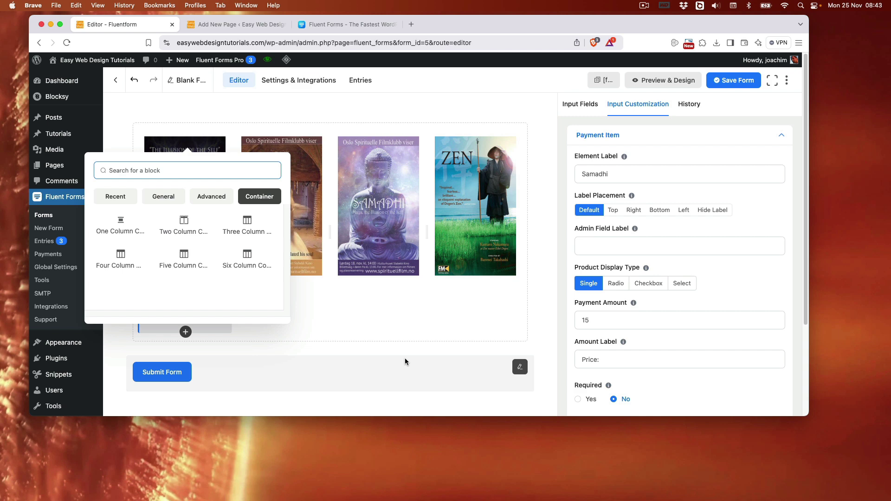
{"action": "left_click", "coordinate": [558, 318]}
{"action": "left_click", "coordinate": [686, 245]}
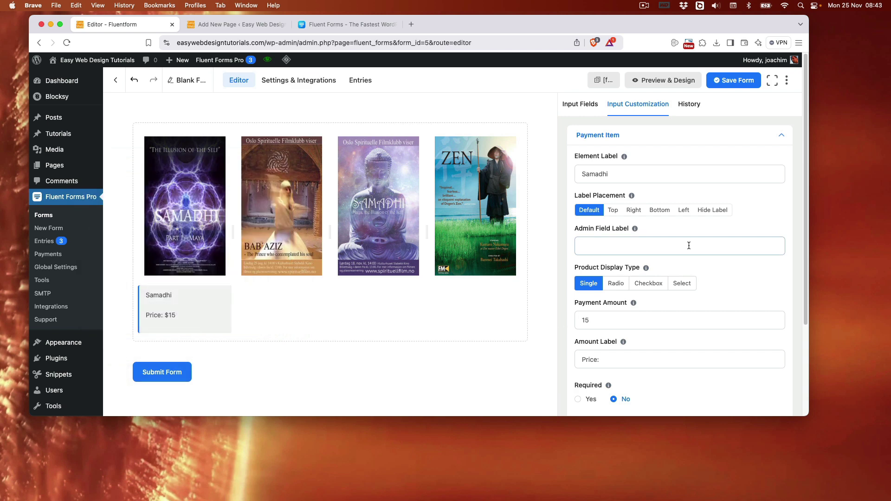
{"action": "left_click", "coordinate": [610, 152]}
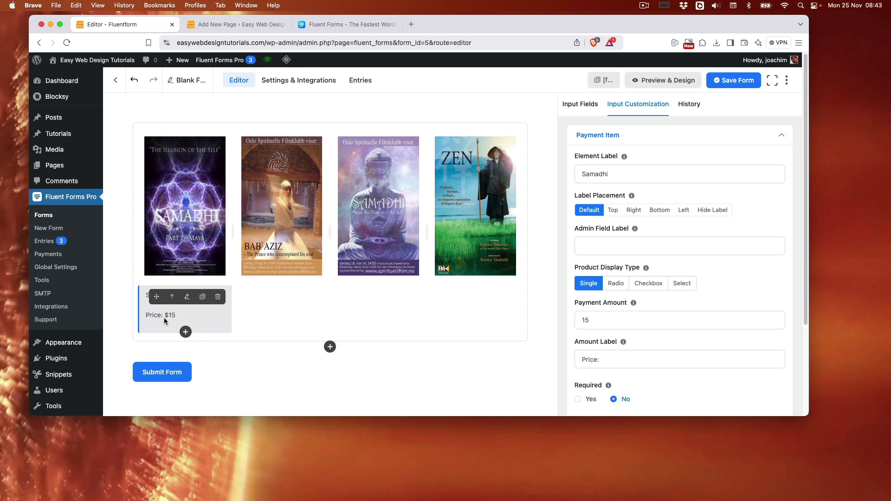
Add an Item Quantity field from Payment Fields and move it above the Samadhi item
{"action": "left_click", "coordinate": [581, 106]}
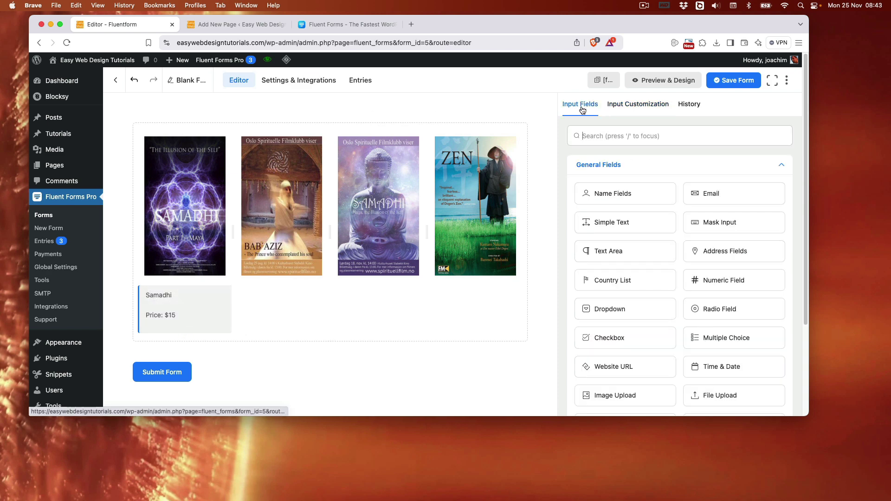
{"action": "scroll", "coordinate": [714, 299], "scroll_direction": "down", "scroll_amount": 4}
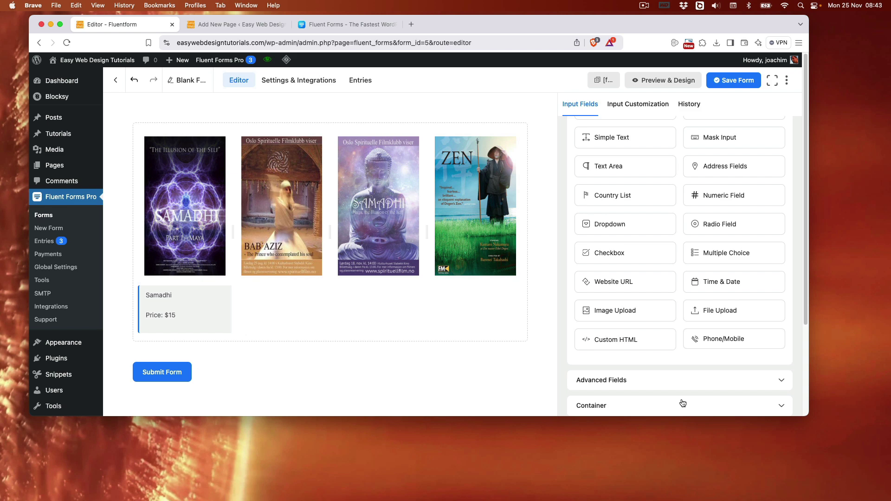
{"action": "scroll", "coordinate": [706, 346], "scroll_direction": "down", "scroll_amount": 3}
{"action": "left_click", "coordinate": [678, 323]}
{"action": "scroll", "coordinate": [687, 320], "scroll_direction": "down", "scroll_amount": 4}
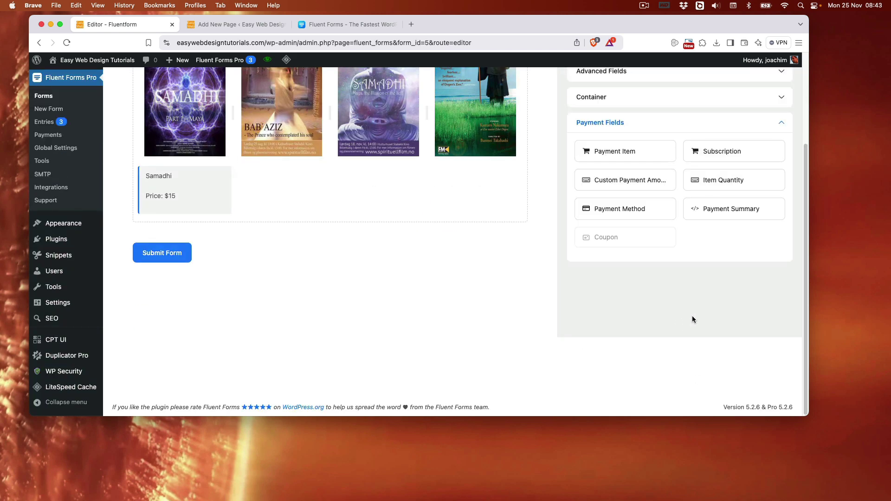
{"action": "scroll", "coordinate": [509, 315], "scroll_direction": "up", "scroll_amount": 3}
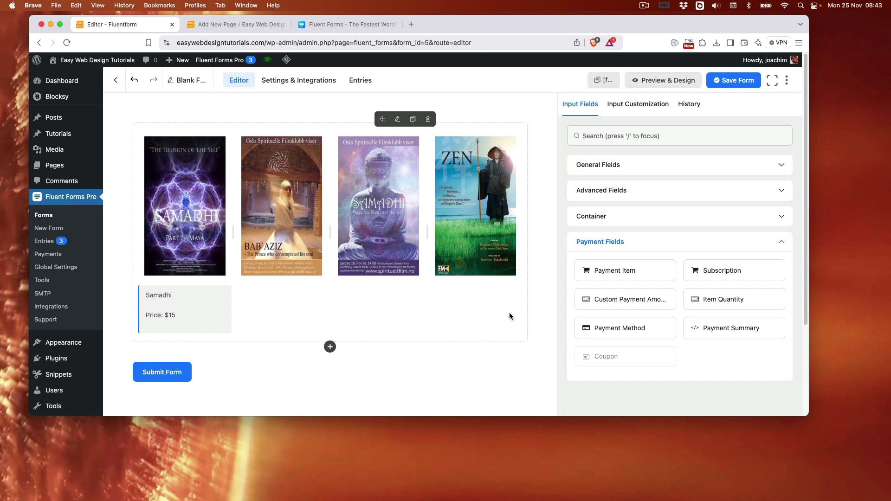
{"action": "left_click_drag", "start_coordinate": [724, 299], "coordinate": [226, 307]}
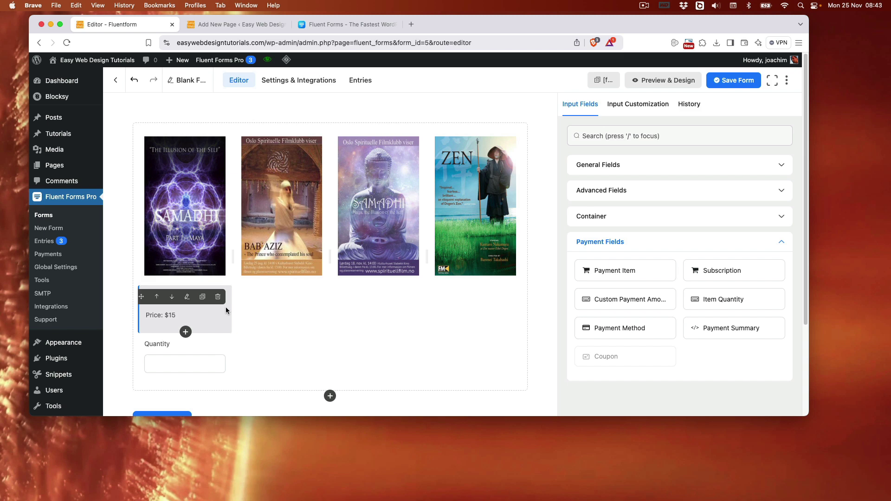
{"action": "left_click", "coordinate": [213, 316]}
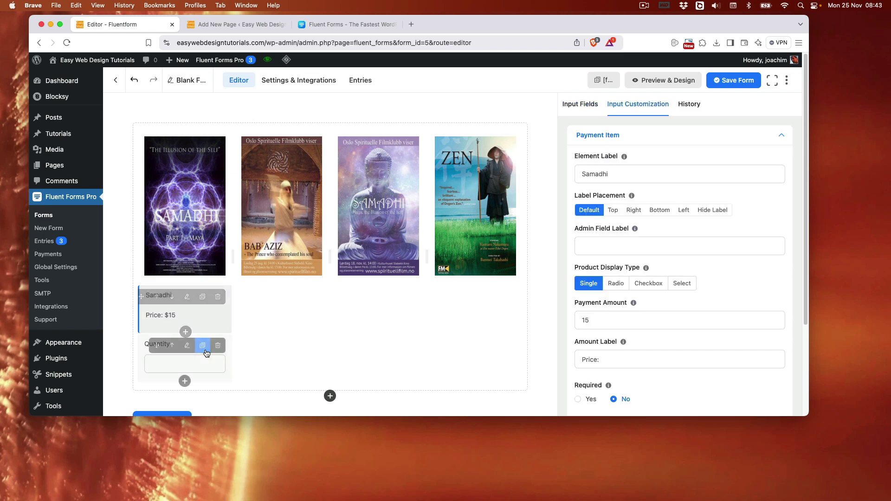
{"action": "left_click", "coordinate": [170, 347]}
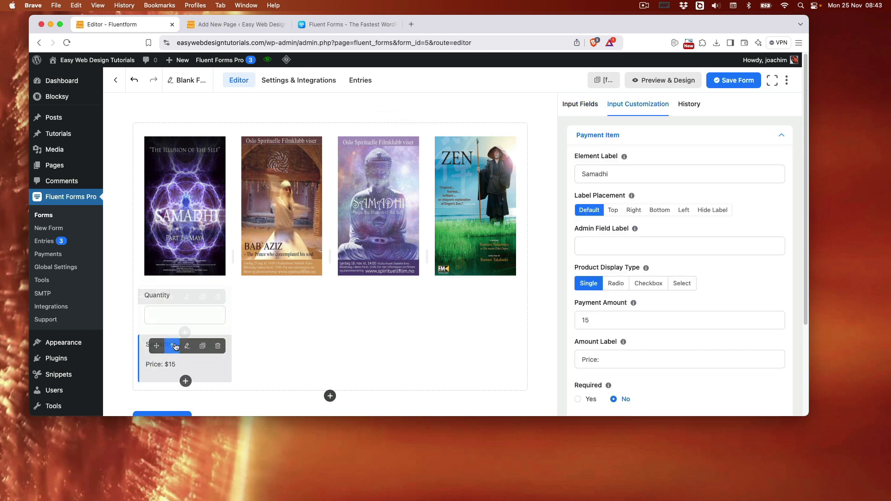
Confirm the Quantity field's Product Field Mapping points to the Samadhi product
{"action": "left_click", "coordinate": [180, 314]}
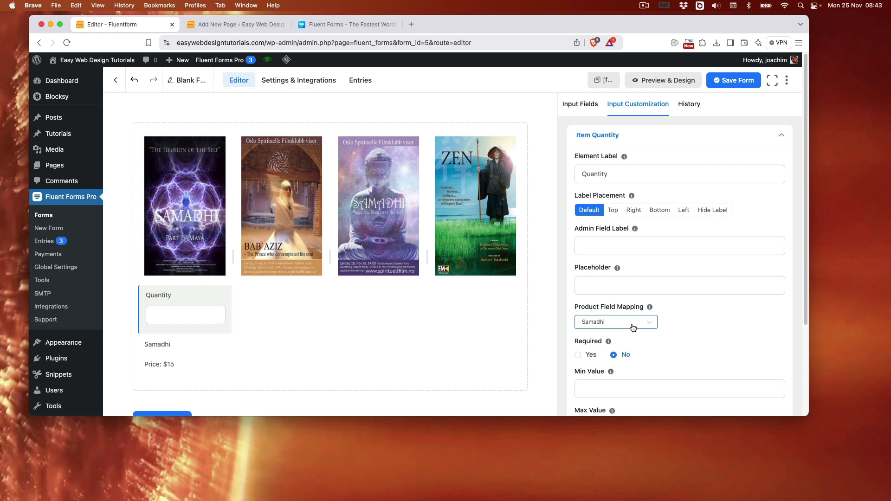
{"action": "left_click", "coordinate": [193, 358]}
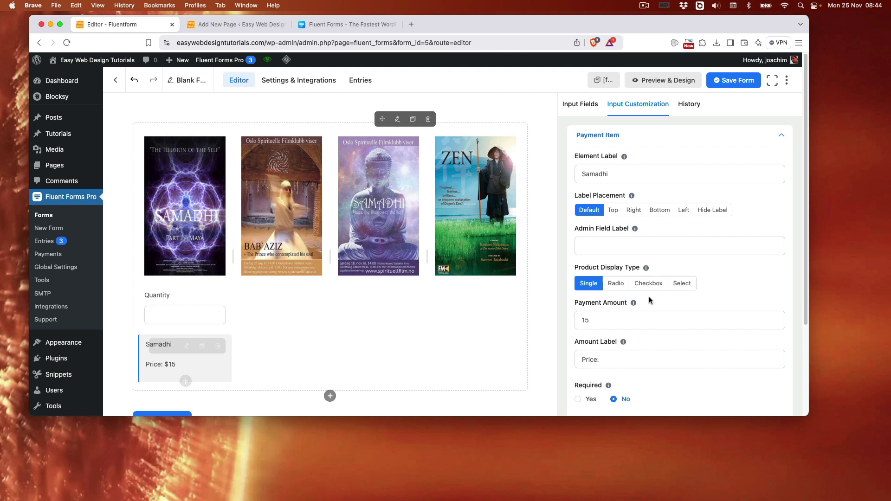
{"action": "left_click", "coordinate": [695, 353]}
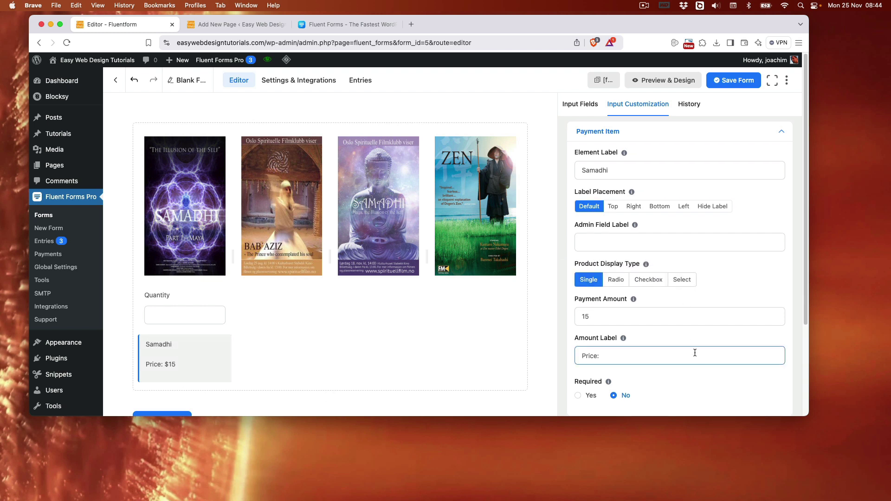
{"action": "scroll", "coordinate": [695, 352], "scroll_direction": "down", "scroll_amount": 5}
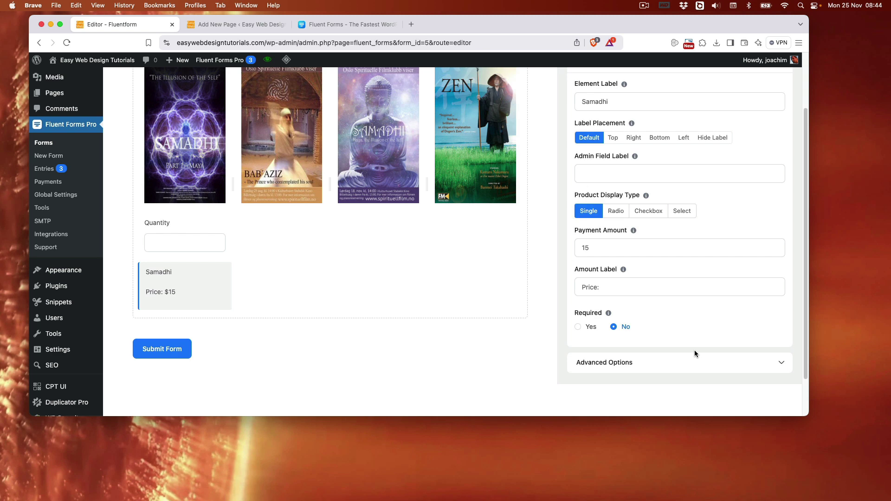
{"action": "scroll", "coordinate": [694, 350], "scroll_direction": "up", "scroll_amount": 3}
{"action": "scroll", "coordinate": [695, 344], "scroll_direction": "up", "scroll_amount": 1}
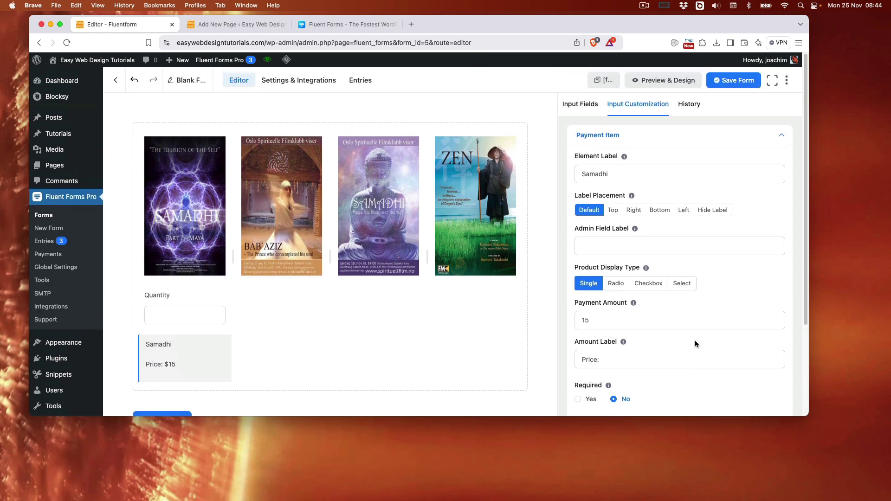
{"action": "left_click", "coordinate": [176, 315]}
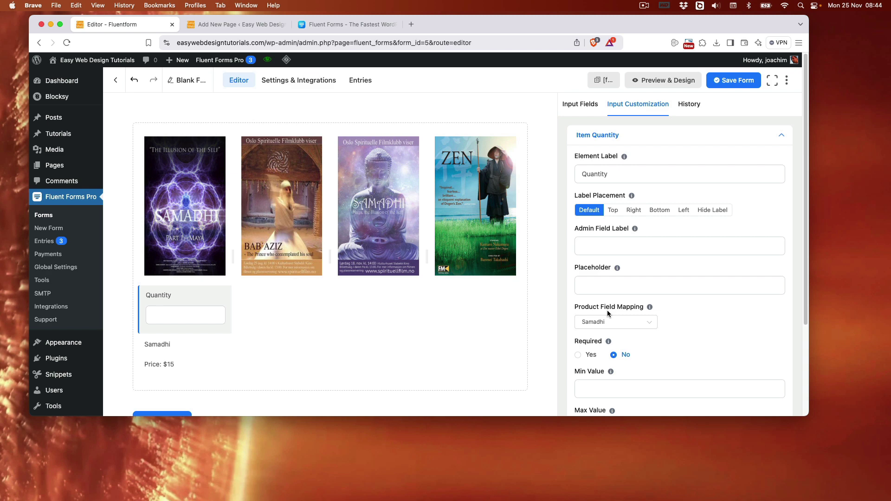
{"action": "left_click", "coordinate": [189, 366]}
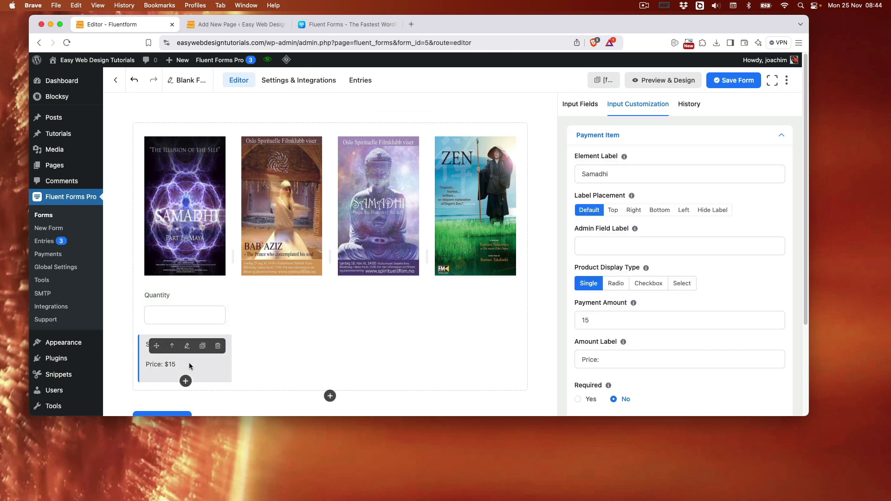
{"action": "left_click", "coordinate": [180, 314]}
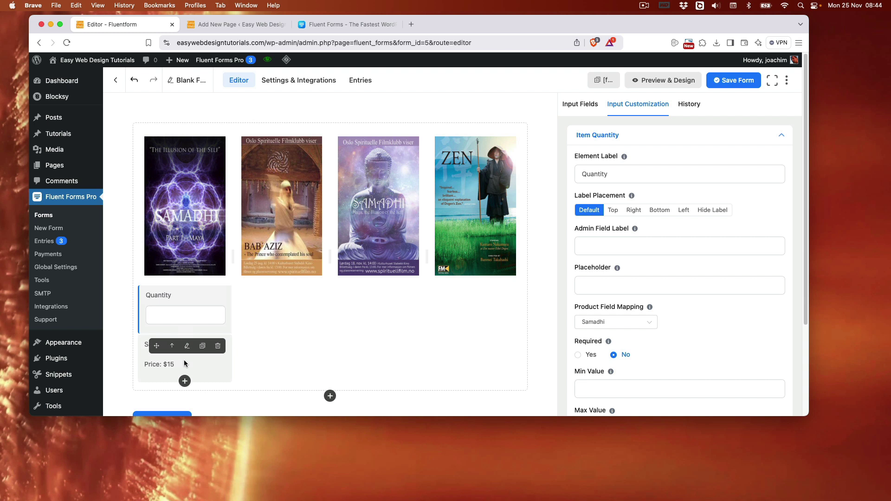
{"action": "scroll", "coordinate": [251, 308], "scroll_direction": "down", "scroll_amount": 1}
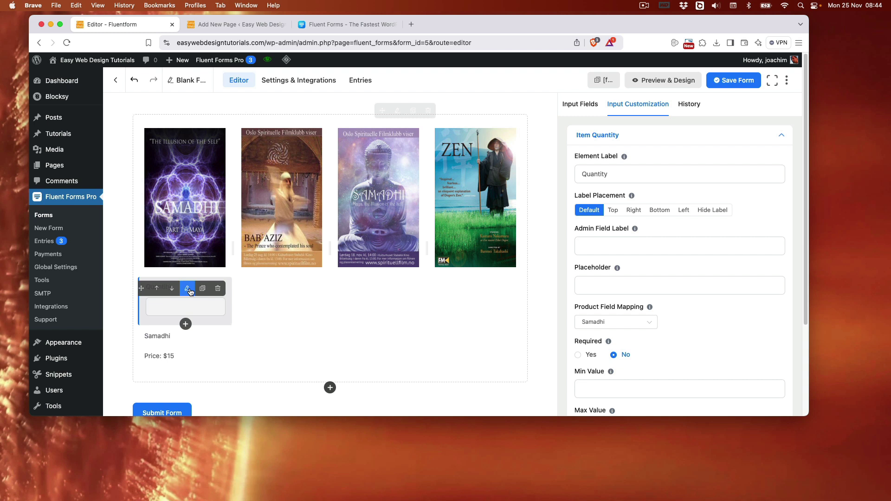
Duplicate the Quantity field and the Samadhi item into the second column
{"action": "left_click", "coordinate": [202, 288]}
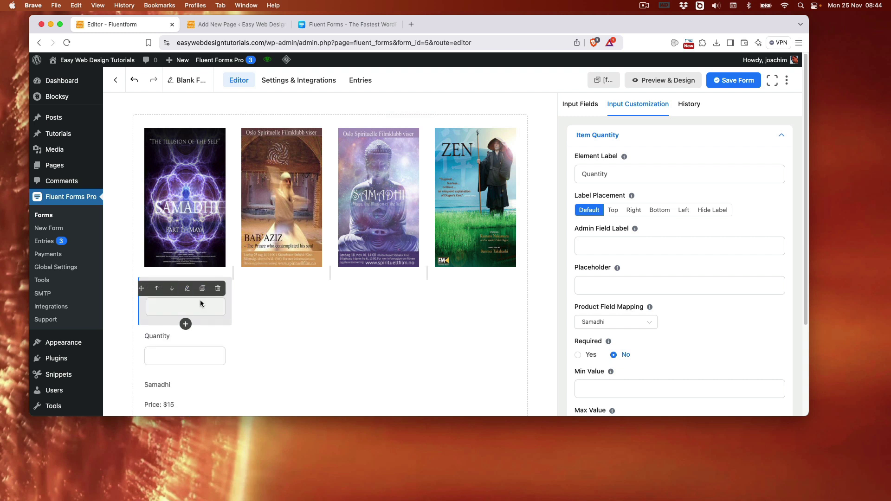
{"action": "left_click_drag", "start_coordinate": [142, 335], "coordinate": [272, 288]}
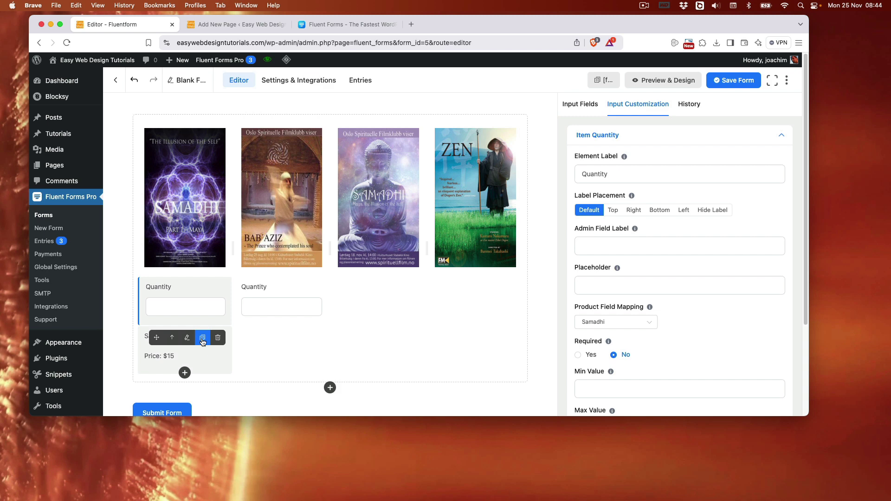
{"action": "left_click", "coordinate": [202, 338]}
{"action": "left_click_drag", "start_coordinate": [144, 343], "coordinate": [278, 302]}
Rename the copied item Babaziz and map the second Quantity field to it
{"action": "left_click", "coordinate": [271, 310]}
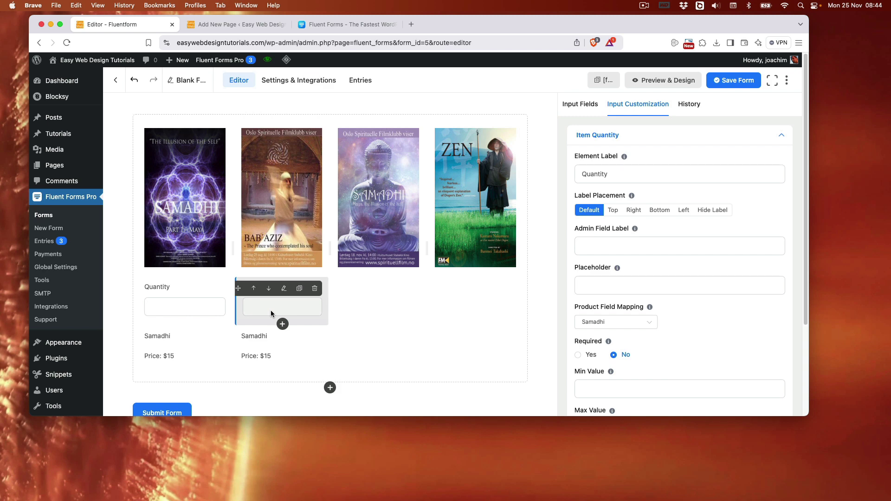
{"action": "left_click", "coordinate": [285, 344]}
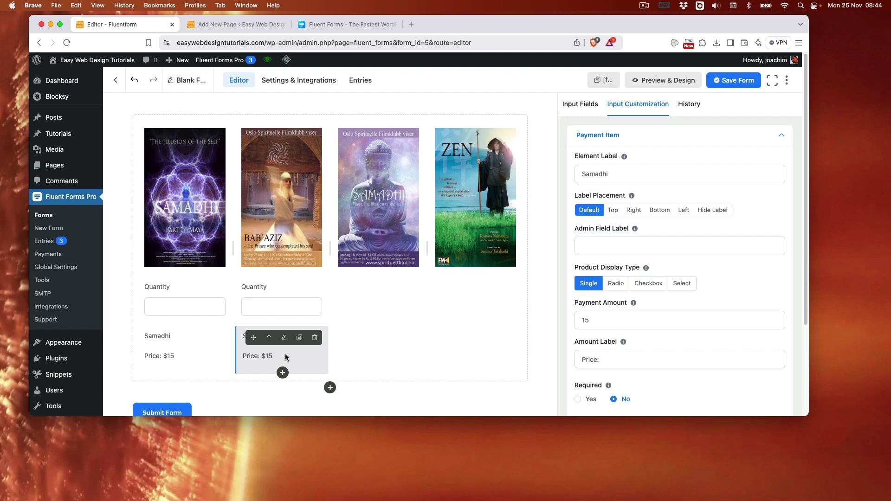
{"action": "left_click", "coordinate": [735, 173]}
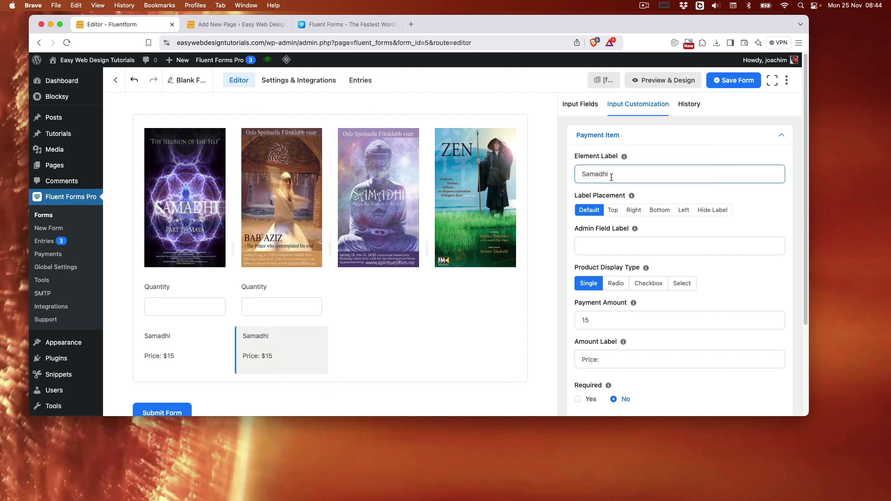
{"action": "left_click_drag", "start_coordinate": [611, 177], "coordinate": [569, 175]}
{"action": "type", "text": "Babaziz"}
{"action": "left_click", "coordinate": [273, 310]}
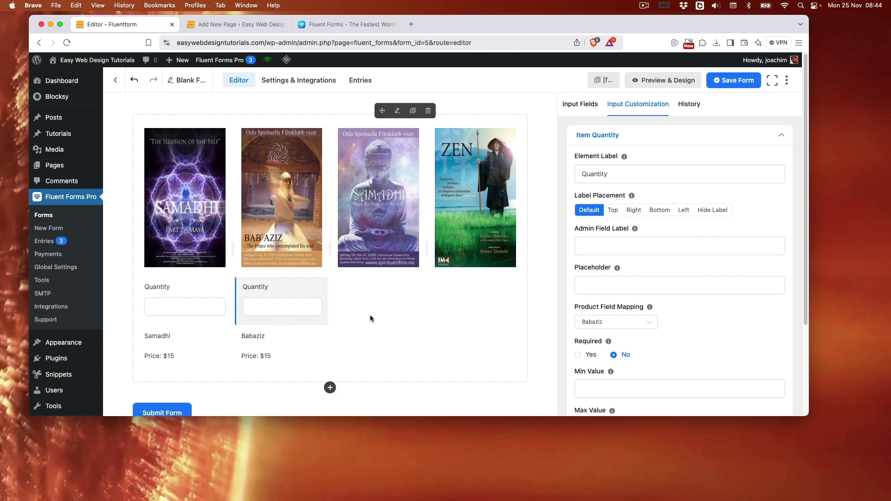
{"action": "scroll", "coordinate": [372, 316], "scroll_direction": "down", "scroll_amount": 2}
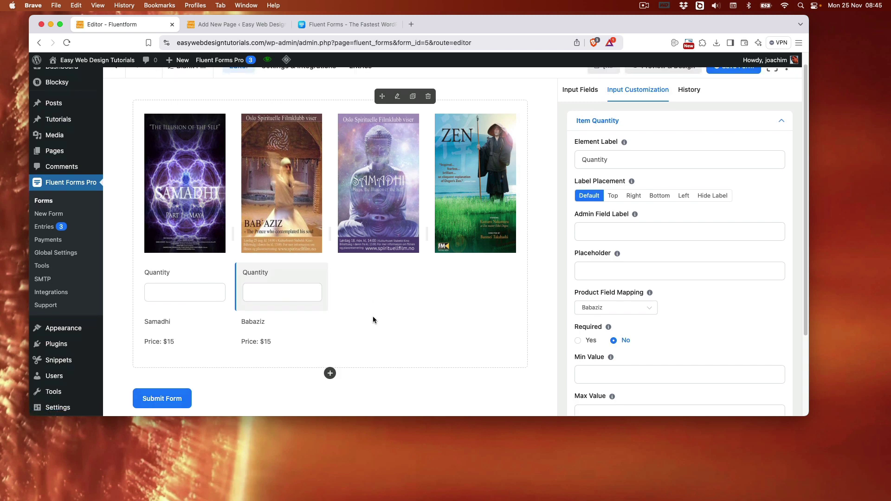
Drag a Payment Summary field below the two product columns, just above Submit
{"action": "left_click", "coordinate": [330, 350]}
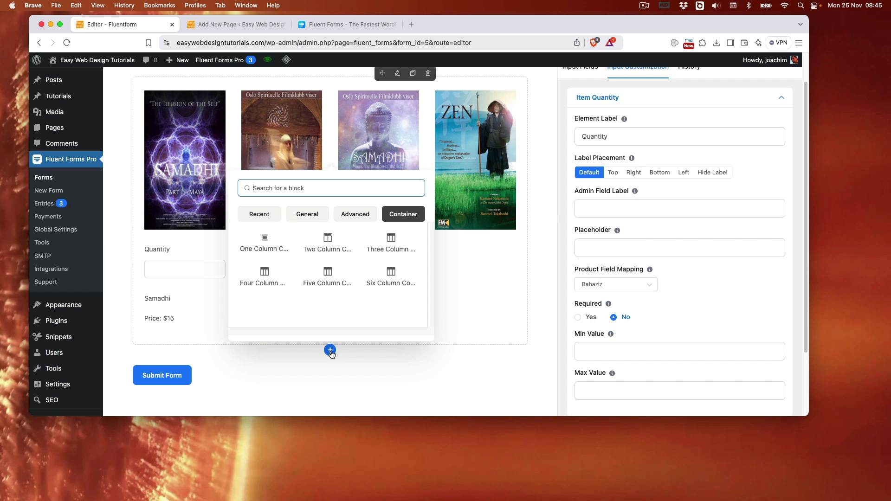
{"action": "type", "text": "pay"}
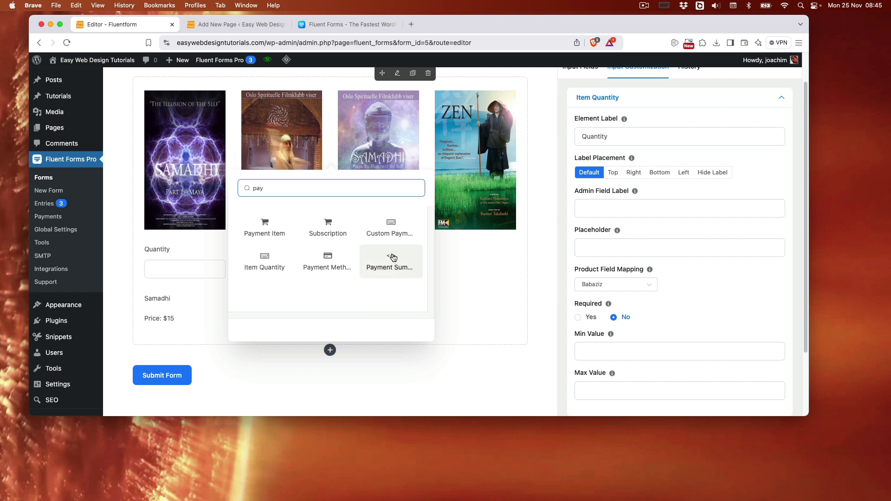
{"action": "scroll", "coordinate": [729, 330], "scroll_direction": "down", "scroll_amount": 1}
{"action": "left_click", "coordinate": [732, 350]}
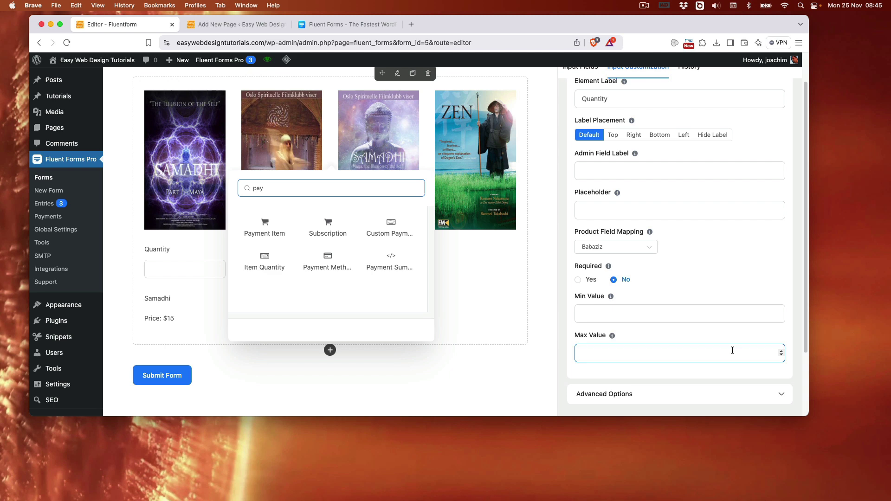
{"action": "scroll", "coordinate": [729, 346], "scroll_direction": "up", "scroll_amount": 1}
{"action": "scroll", "coordinate": [649, 149], "scroll_direction": "up", "scroll_amount": 2}
{"action": "left_click", "coordinate": [583, 105]}
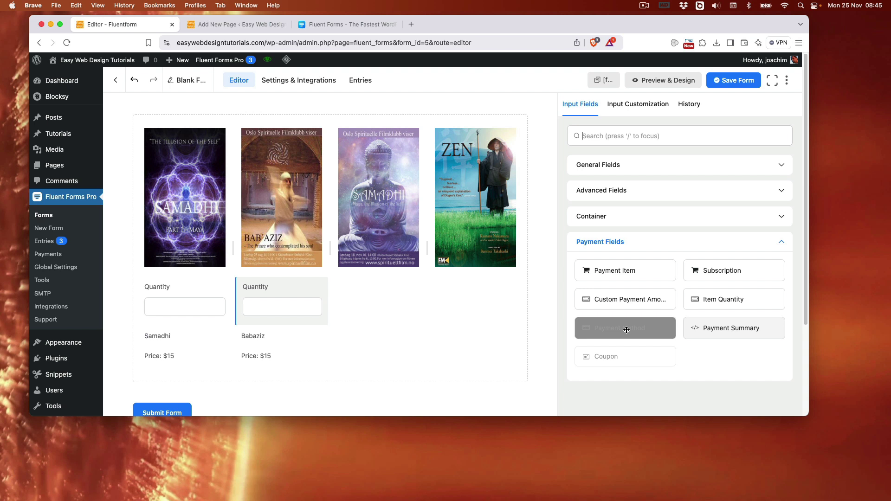
{"action": "left_click_drag", "start_coordinate": [734, 329], "coordinate": [367, 412]}
{"action": "scroll", "coordinate": [410, 361], "scroll_direction": "down", "scroll_amount": 2}
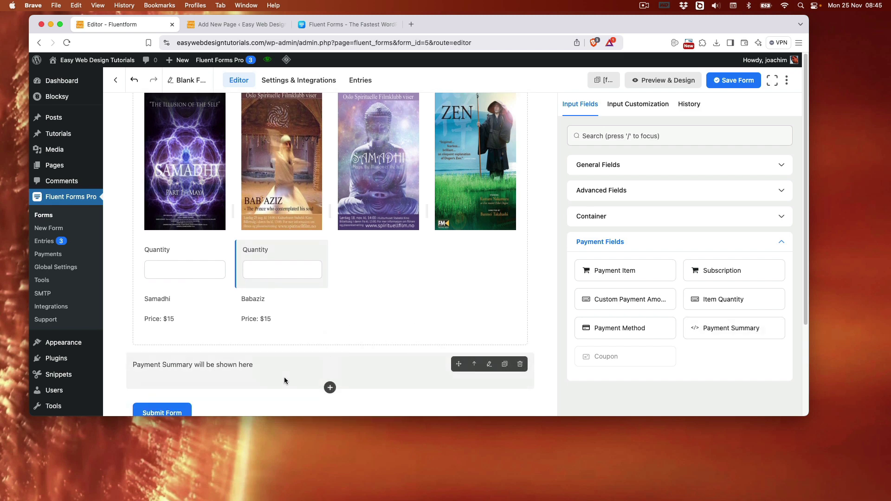
{"action": "left_click", "coordinate": [283, 377]}
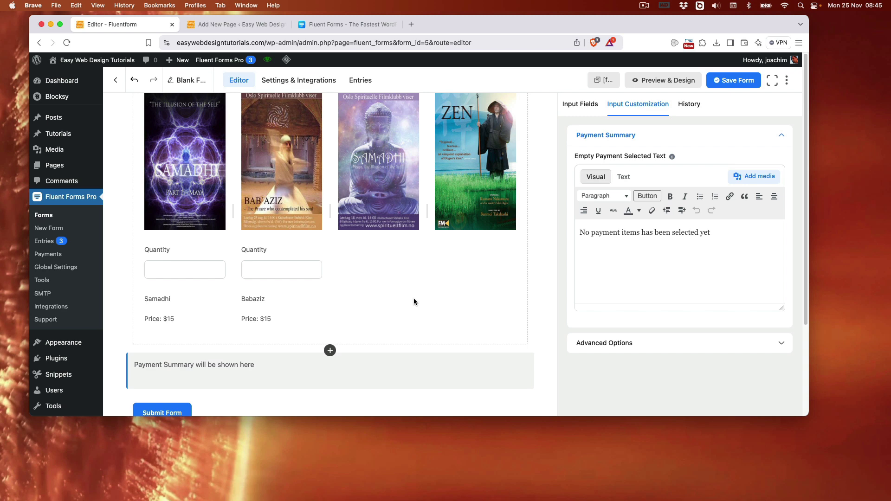
{"action": "scroll", "coordinate": [413, 302], "scroll_direction": "down", "scroll_amount": 2}
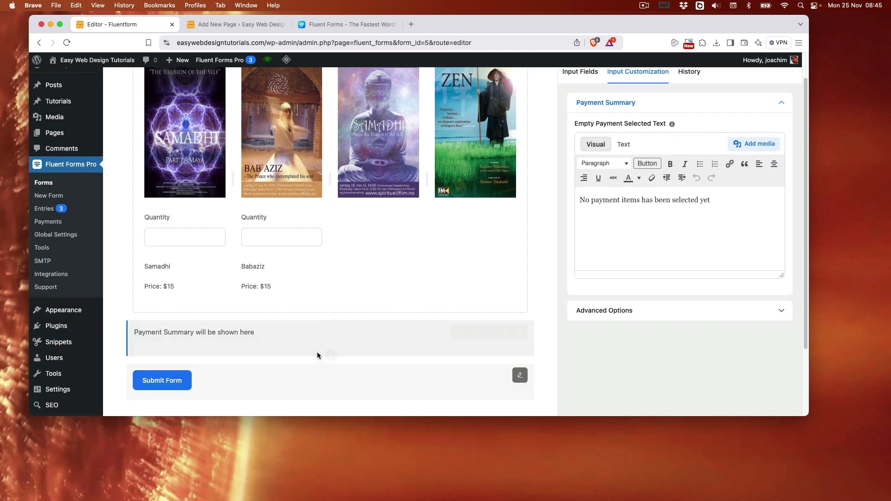
Insert a Payment Method field offering Offline Payment below the Payment Summary
{"action": "left_click", "coordinate": [330, 355]}
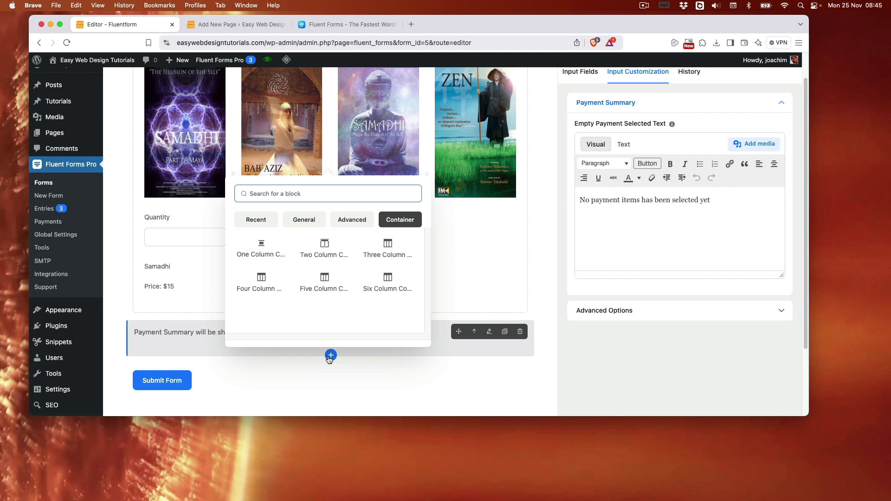
{"action": "type", "text": "pay"}
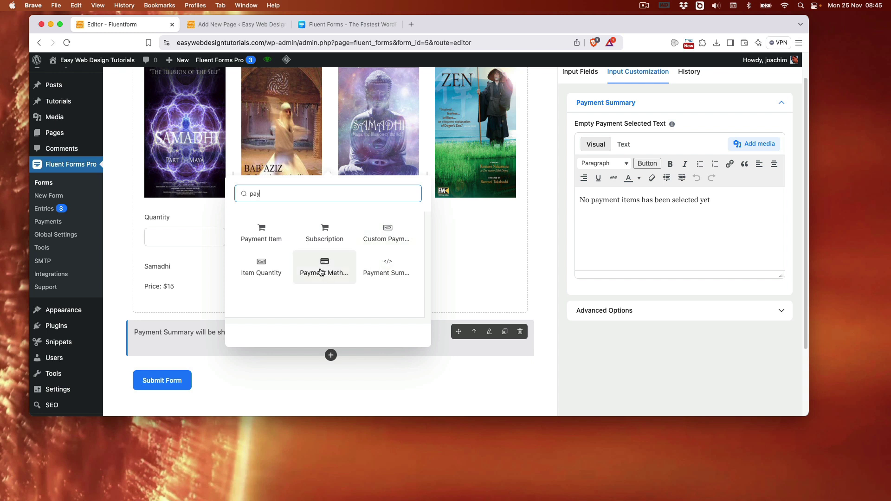
{"action": "left_click", "coordinate": [312, 370]}
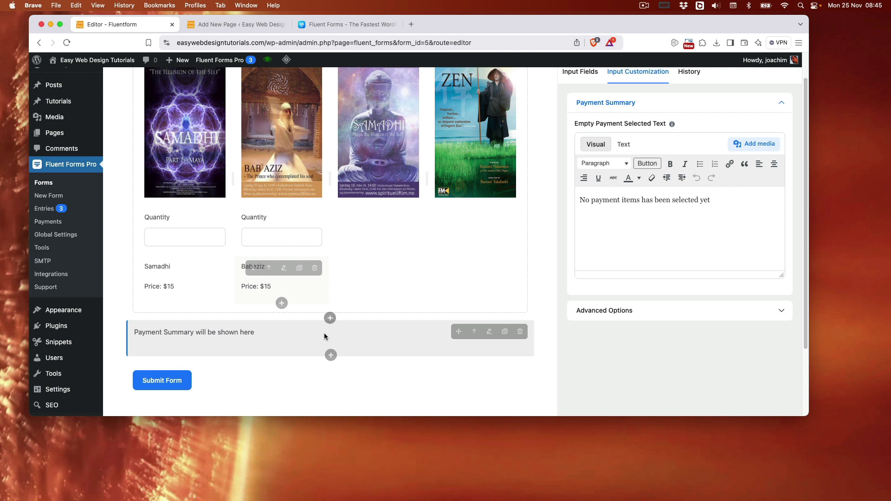
{"action": "left_click", "coordinate": [330, 355]}
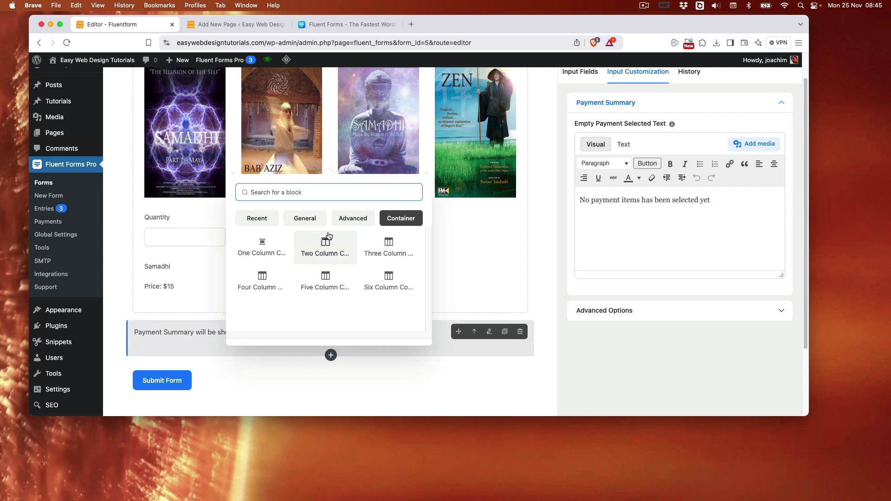
{"action": "type", "text": "pay"}
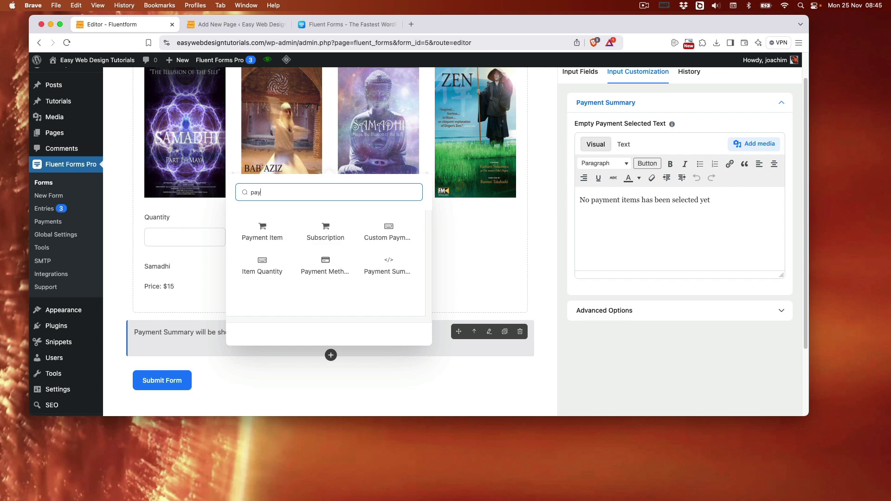
{"action": "left_click", "coordinate": [321, 263]}
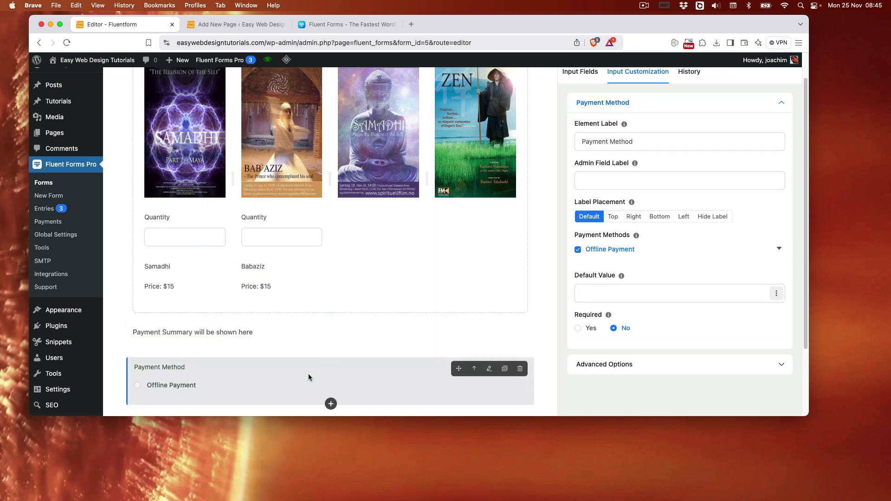
{"action": "scroll", "coordinate": [314, 365], "scroll_direction": "up", "scroll_amount": 2}
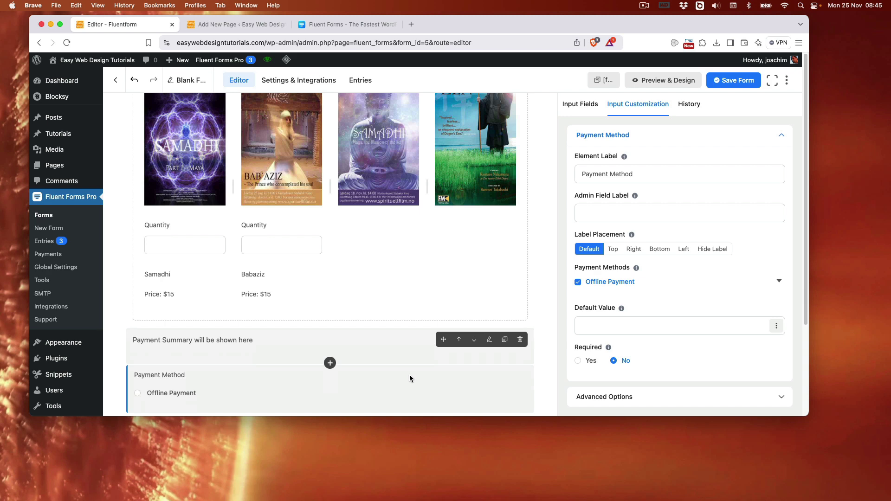
{"action": "left_click", "coordinate": [388, 328]}
{"action": "left_click", "coordinate": [394, 357]}
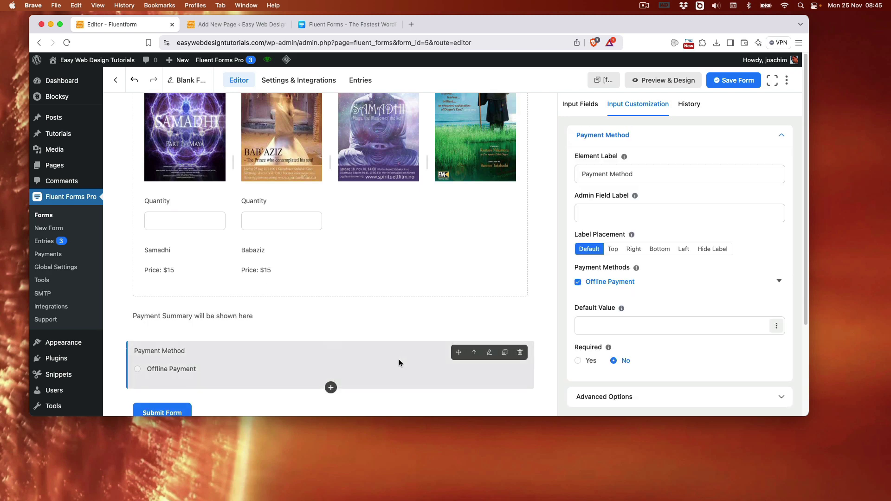
{"action": "left_click", "coordinate": [698, 330]}
{"action": "left_click", "coordinate": [700, 337]}
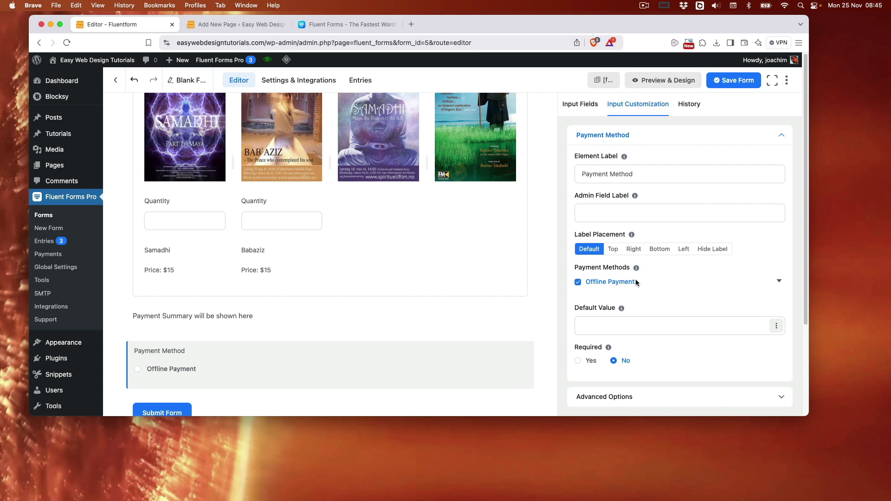
{"action": "scroll", "coordinate": [288, 325], "scroll_direction": "down", "scroll_amount": 2}
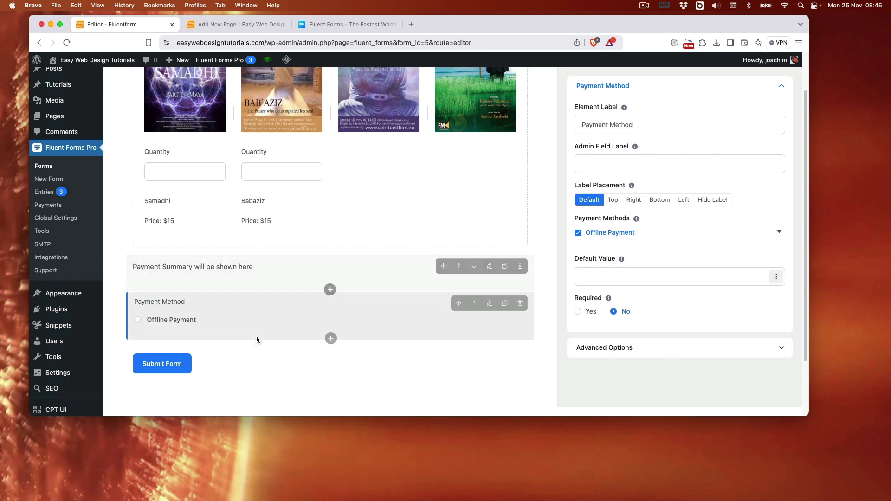
Change the submit button text from 'Submit Form' to 'Purchase'
{"action": "left_click", "coordinate": [210, 359]}
{"action": "left_click_drag", "start_coordinate": [616, 204], "coordinate": [548, 207]}
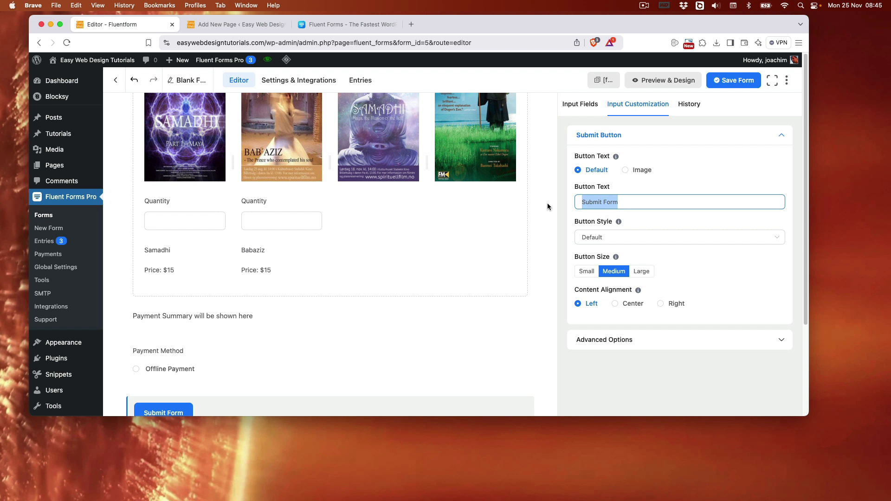
{"action": "type", "text": "Purcahse"}
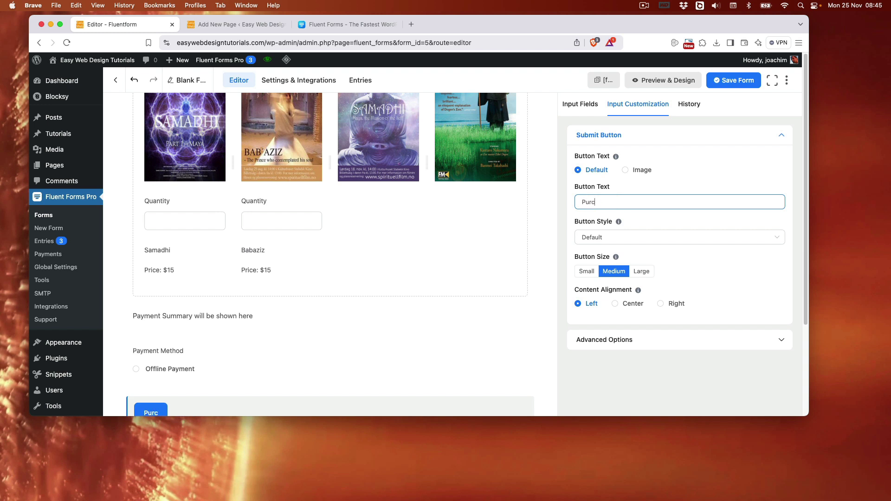
{"action": "key", "text": "BackSpace"}
{"action": "key", "text": "BackSpace"}
{"action": "key", "text": "BackSpace"}
{"action": "key", "text": "BackSpace"}
{"action": "type", "text": "hase"}
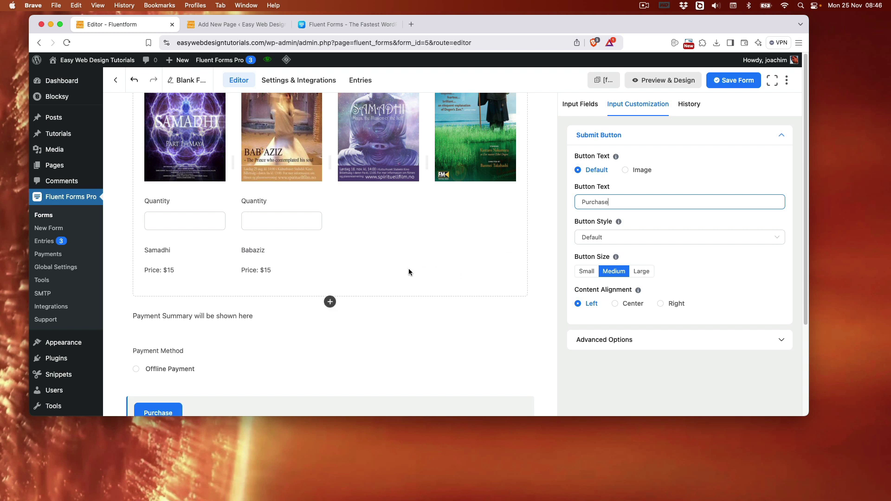
{"action": "scroll", "coordinate": [408, 267], "scroll_direction": "up", "scroll_amount": 3}
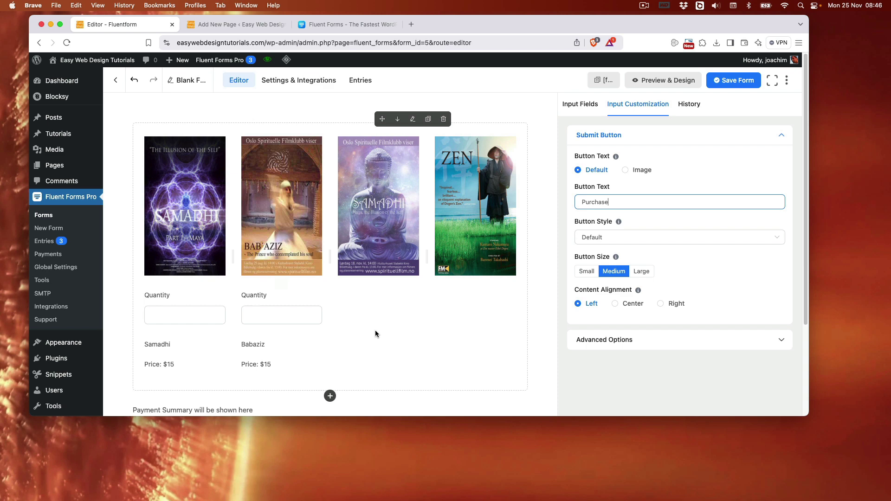
{"action": "scroll", "coordinate": [375, 330], "scroll_direction": "down", "scroll_amount": 2}
{"action": "left_click", "coordinate": [214, 324]}
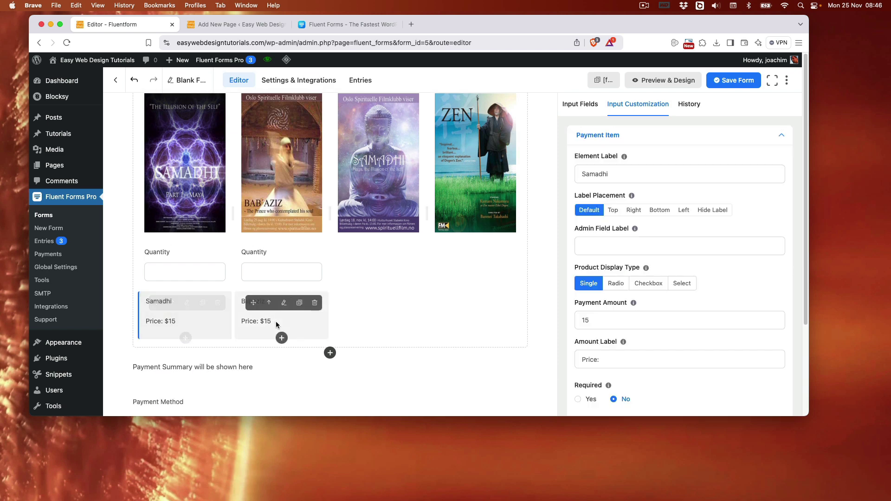
{"action": "left_click", "coordinate": [279, 321]}
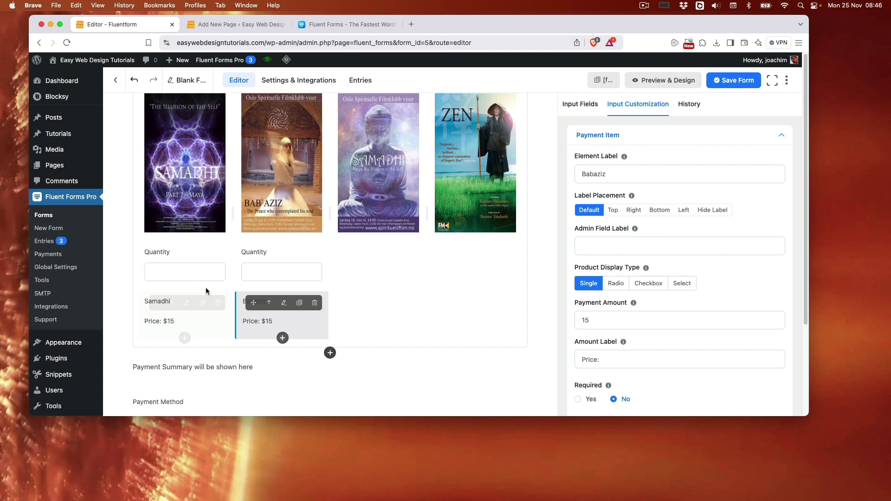
{"action": "scroll", "coordinate": [316, 338], "scroll_direction": "down", "scroll_amount": 2}
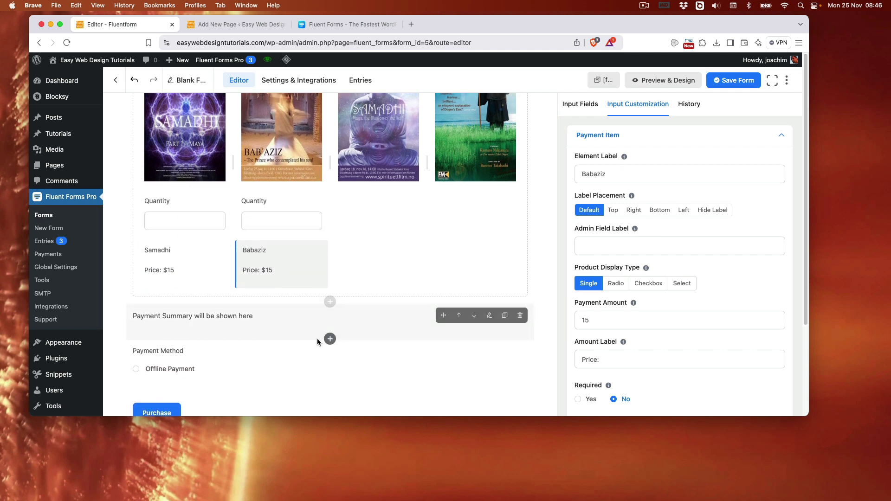
{"action": "left_click", "coordinate": [288, 326]}
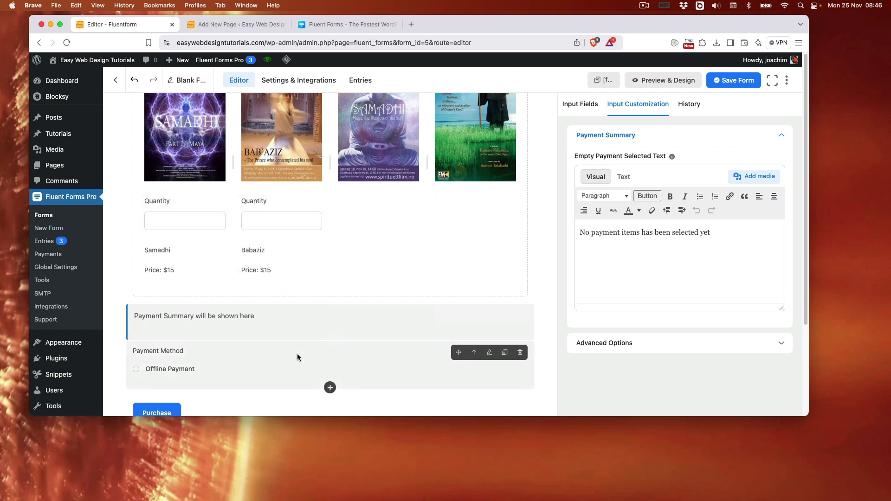
{"action": "left_click", "coordinate": [297, 355]}
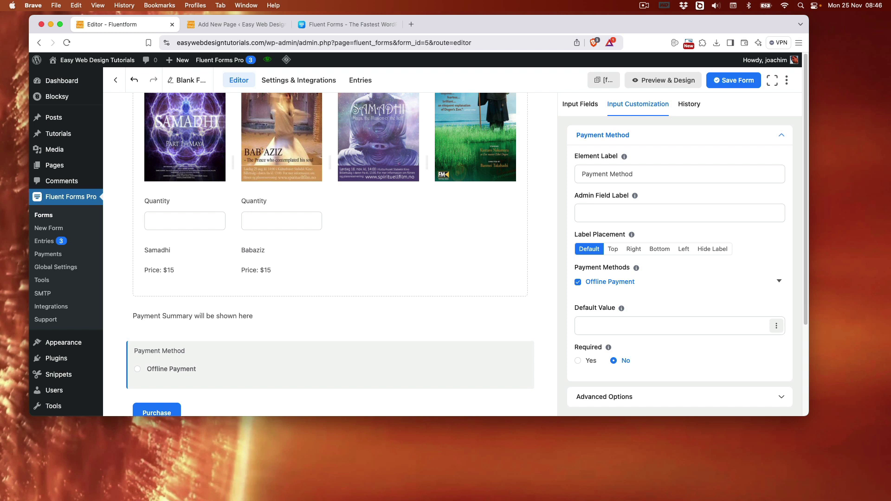
{"action": "left_click", "coordinate": [732, 80]}
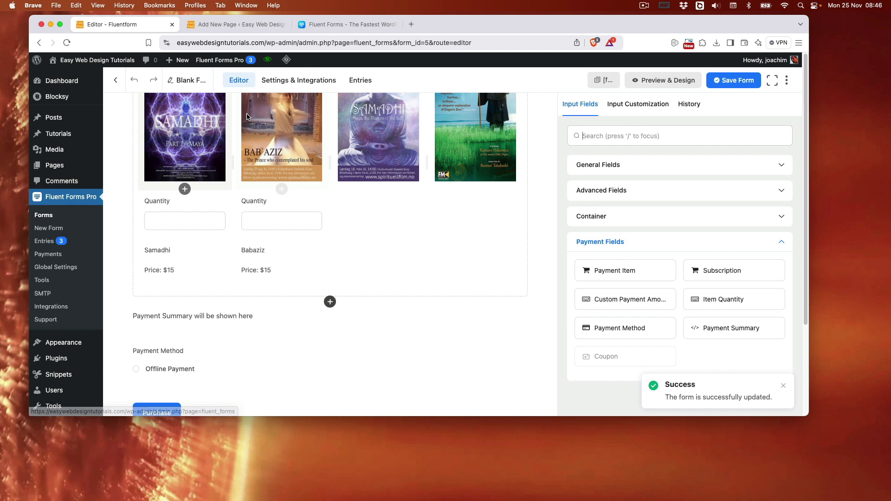
Add a full stop to the form's default confirmation message
{"action": "left_click", "coordinate": [298, 81]}
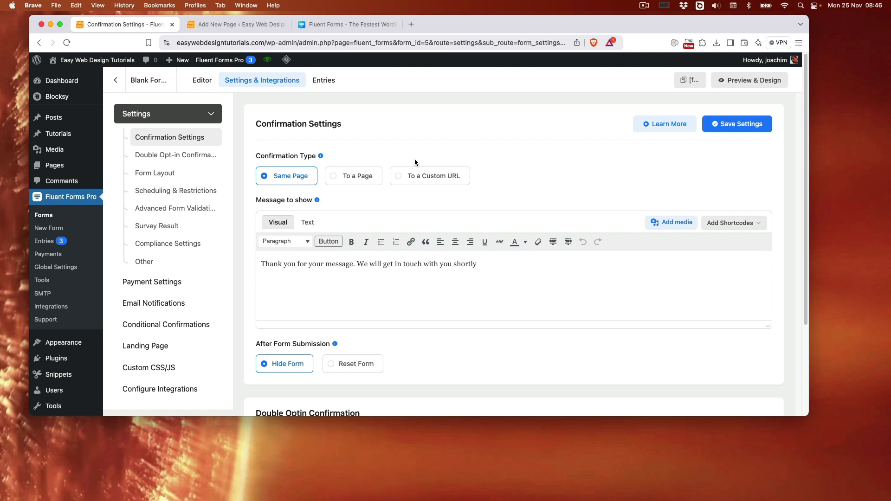
{"action": "left_click", "coordinate": [495, 265]}
{"action": "type", "text": "."}
Copy the payment management page's web address from the site's Pages list
{"action": "left_click", "coordinate": [227, 26]}
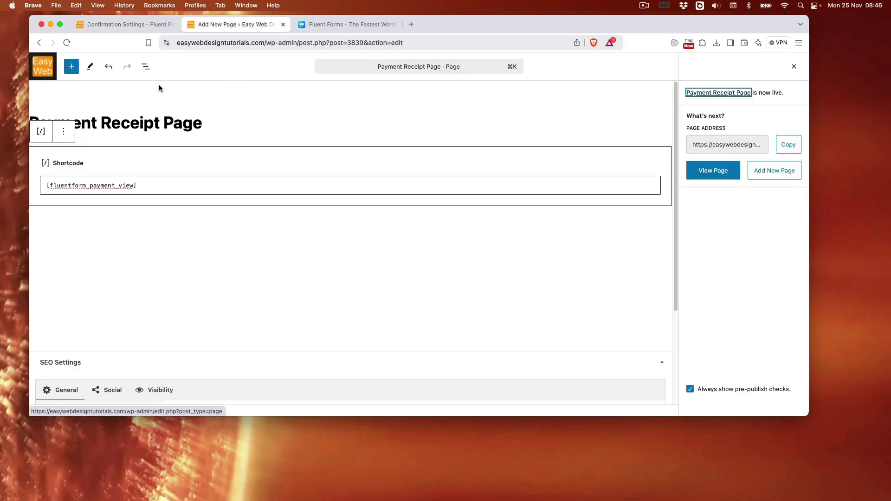
{"action": "left_click", "coordinate": [38, 69]}
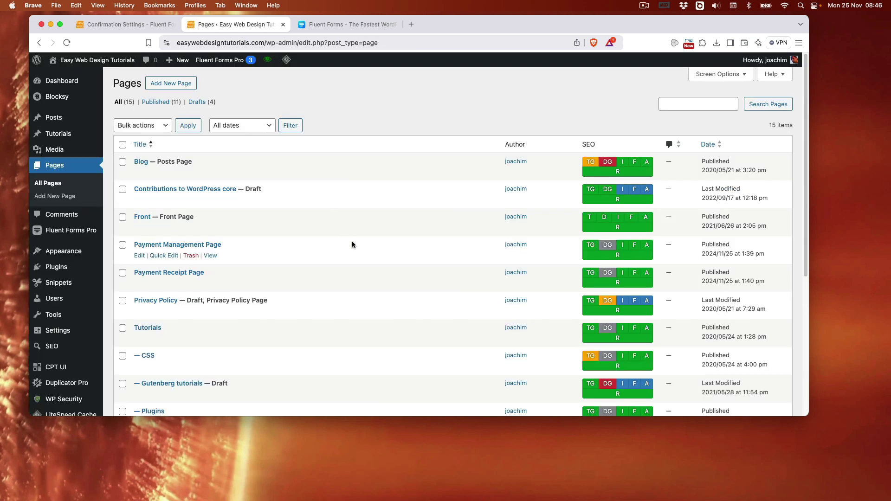
{"action": "left_click", "coordinate": [210, 253]}
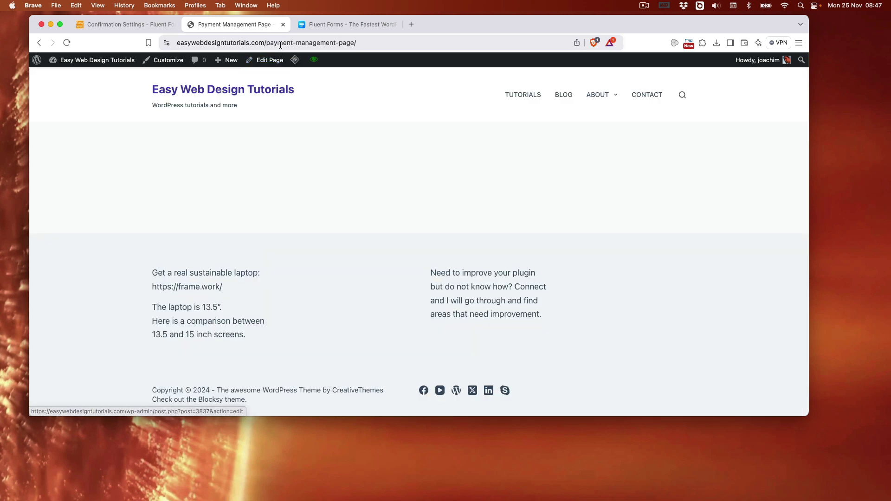
{"action": "left_click", "coordinate": [280, 42]}
{"action": "key", "text": "super+c"}
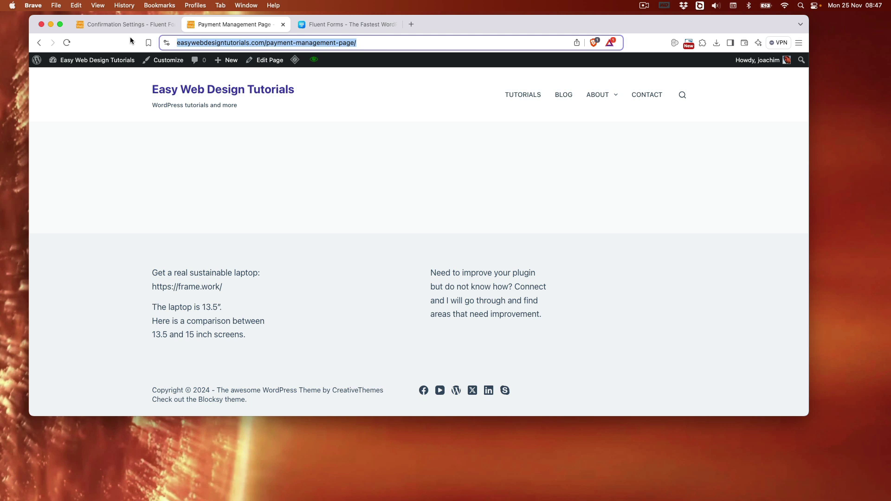
{"action": "left_click", "coordinate": [143, 24]}
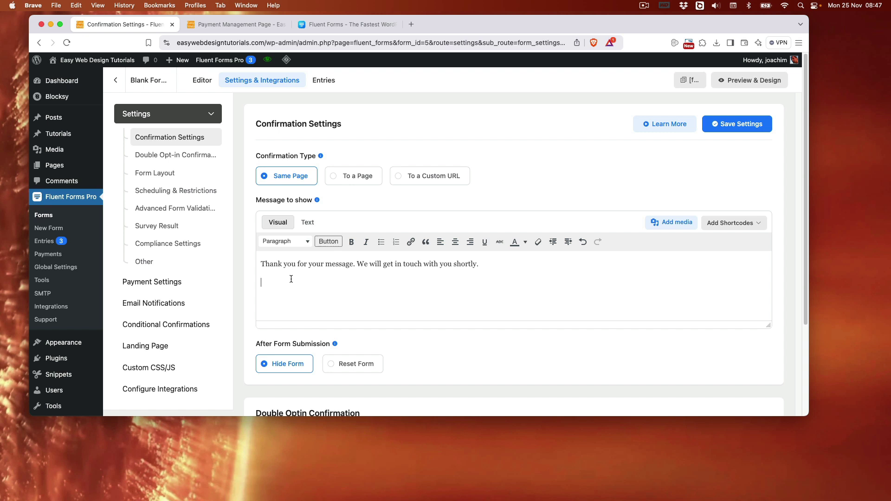
Type 'Go to payment management page' into the confirmation message
{"action": "type", "text": "Go to payment page."}
{"action": "left_click", "coordinate": [311, 282]}
{"action": "type", "text": "managem"}
{"action": "key", "text": "BackSpace"}
{"action": "key", "text": "BackSpace"}
{"action": "type", "text": "ement"}
Link 'payment management page' to the copied page address and save the settings
{"action": "left_click_drag", "start_coordinate": [280, 283], "coordinate": [369, 284]}
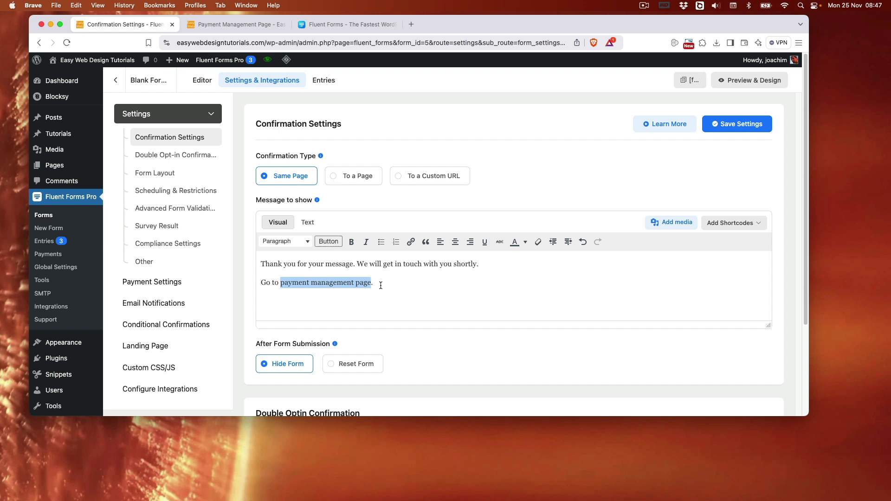
{"action": "left_click", "coordinate": [411, 243]}
{"action": "key", "text": "super+v"}
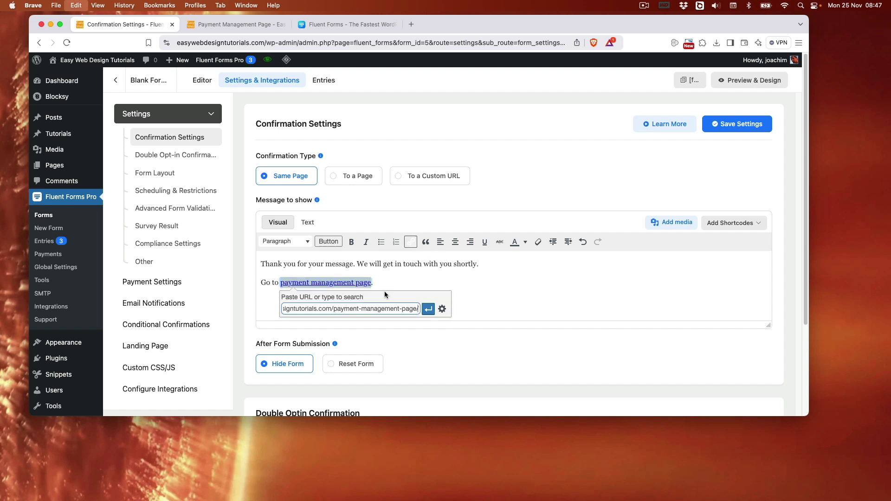
{"action": "left_click", "coordinate": [428, 309]}
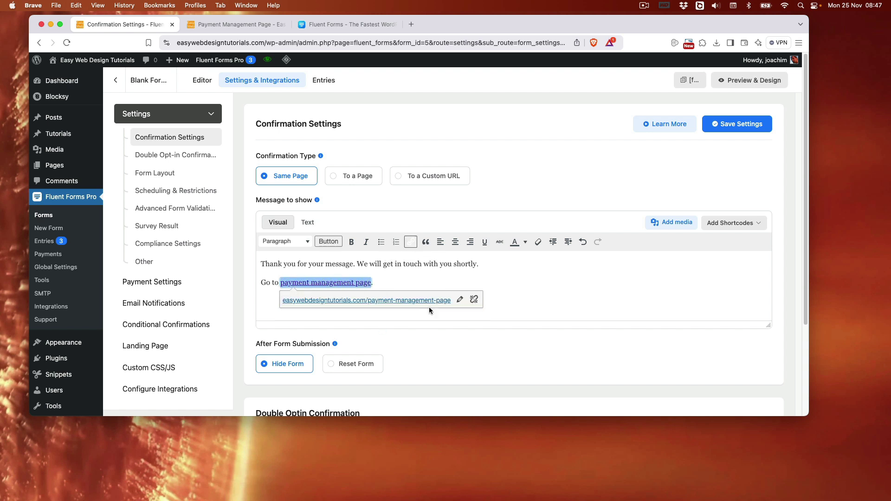
{"action": "left_click", "coordinate": [403, 281]}
{"action": "left_click", "coordinate": [738, 124]}
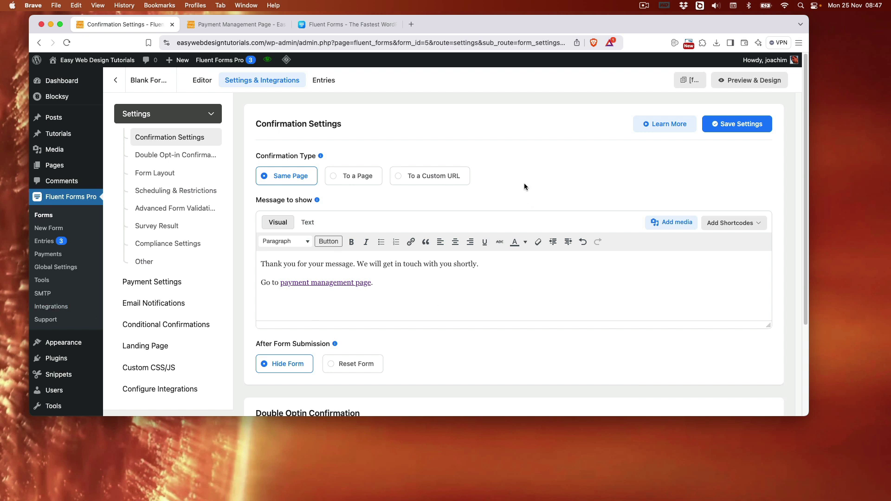
{"action": "mouse_move", "coordinate": [54, 165]}
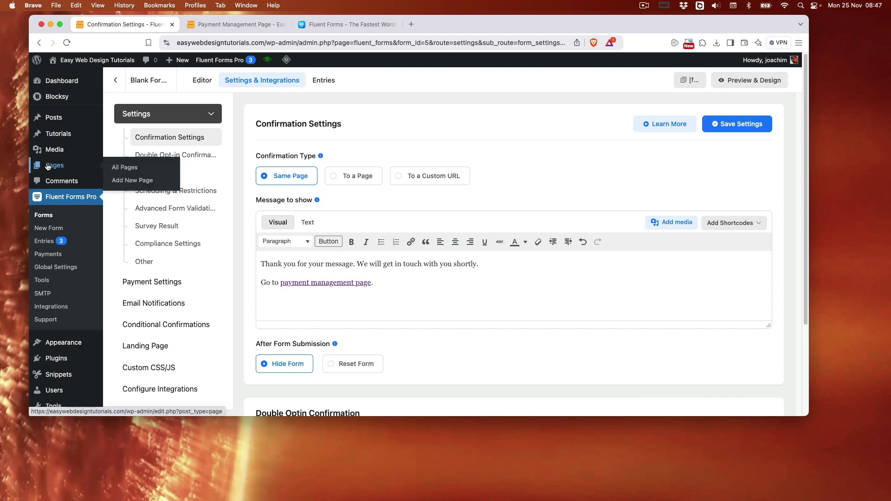
Create a new WordPress page titled 'Products'
{"action": "left_click", "coordinate": [115, 169]}
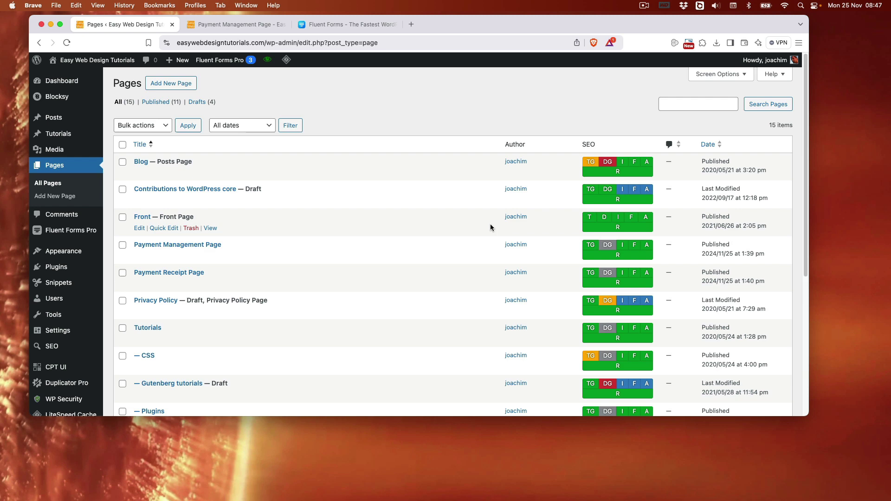
{"action": "left_click", "coordinate": [182, 84]}
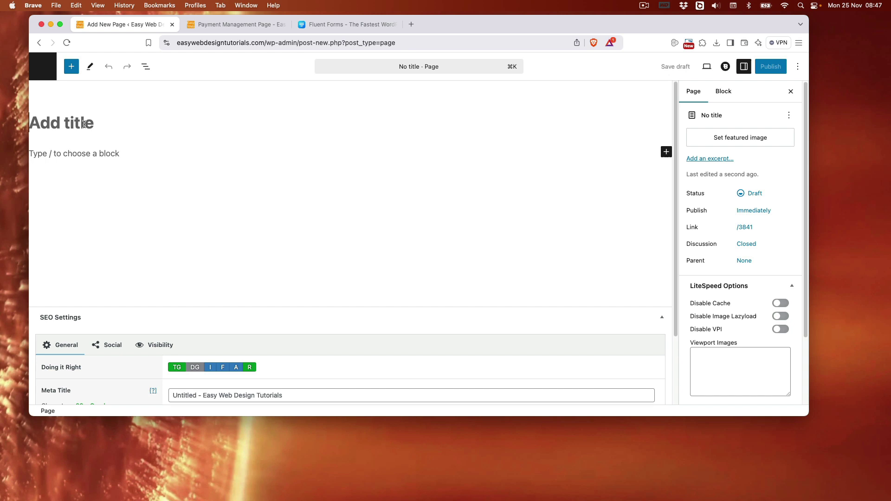
{"action": "type", "text": "Products"}
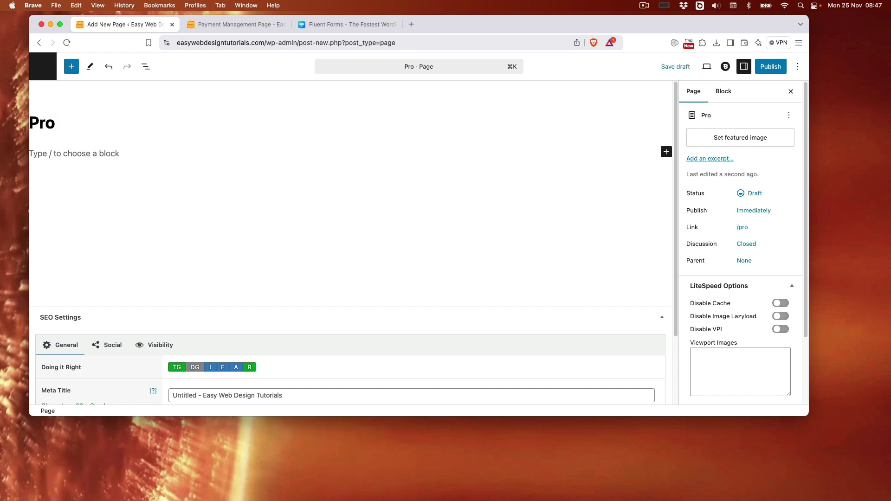
Insert a Fluent Forms block via /fluent, leaving the form unselected
{"action": "left_click", "coordinate": [69, 153]}
{"action": "type", "text": "/"}
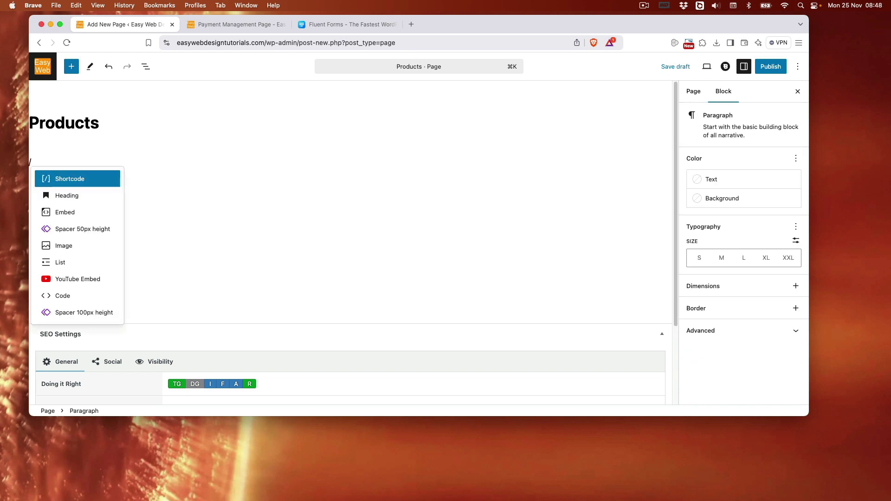
{"action": "type", "text": "fluent"}
{"action": "left_click", "coordinate": [84, 150]}
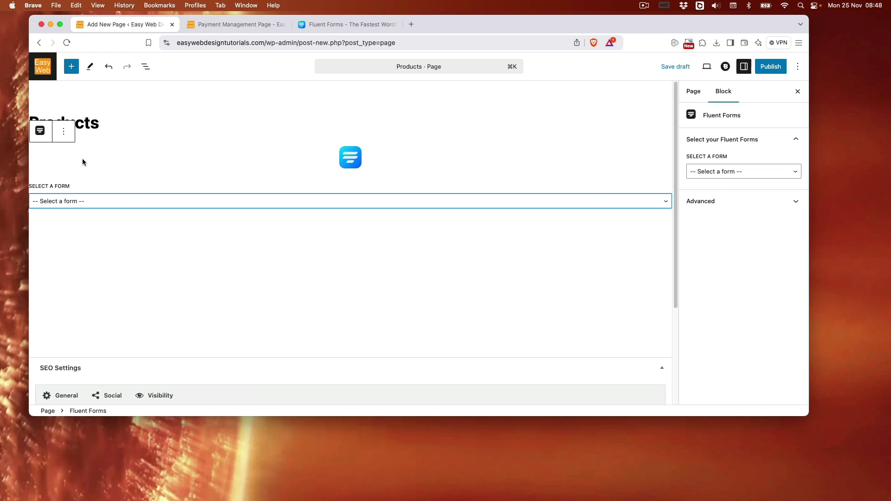
{"action": "left_click", "coordinate": [107, 201]}
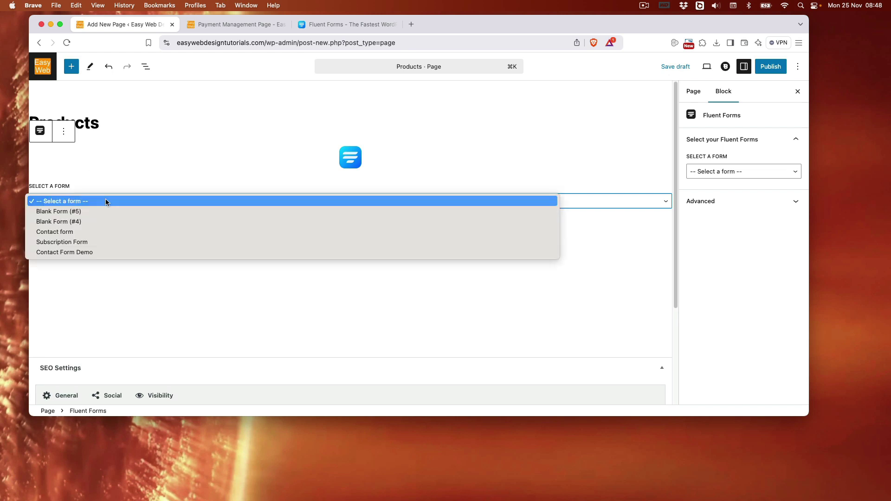
{"action": "left_click", "coordinate": [100, 189]}
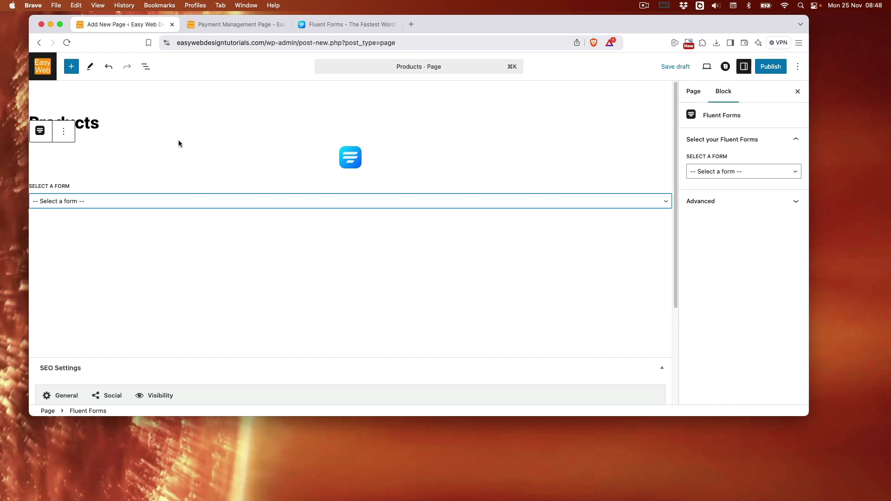
Open Blank Form (#5) in the Fluent Forms editor
{"action": "left_click", "coordinate": [206, 26]}
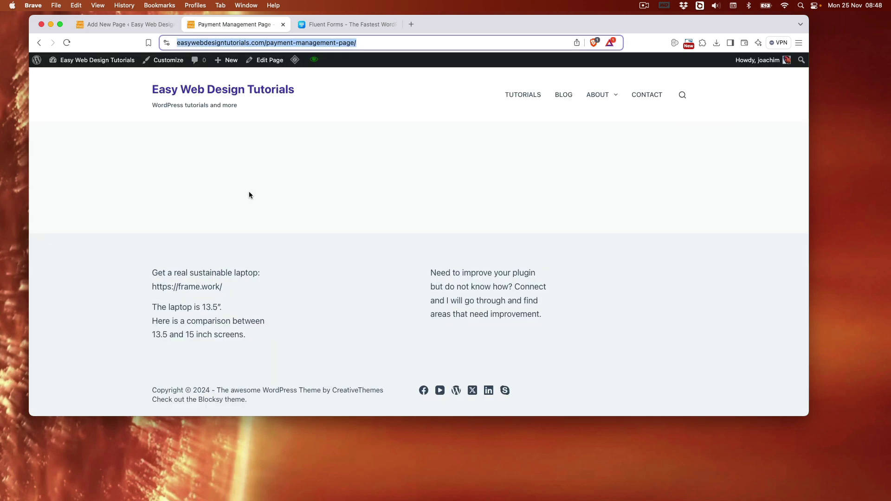
{"action": "key", "text": "super+r"}
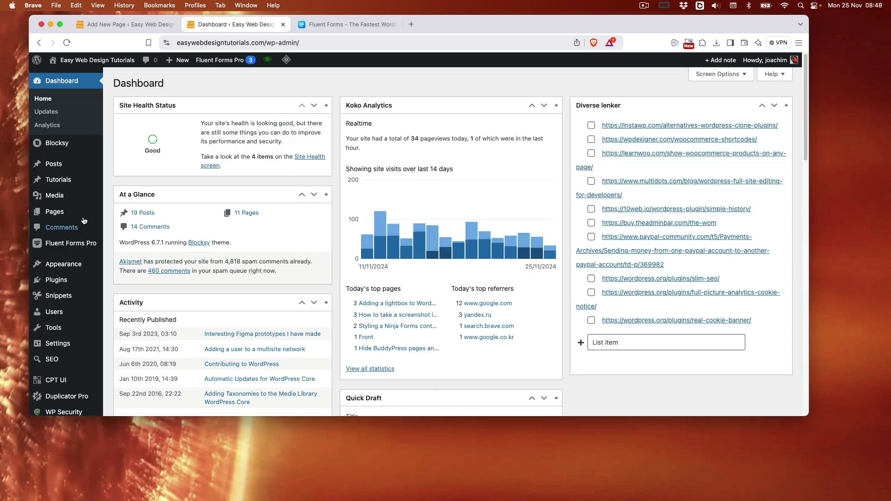
{"action": "left_click", "coordinate": [120, 249]}
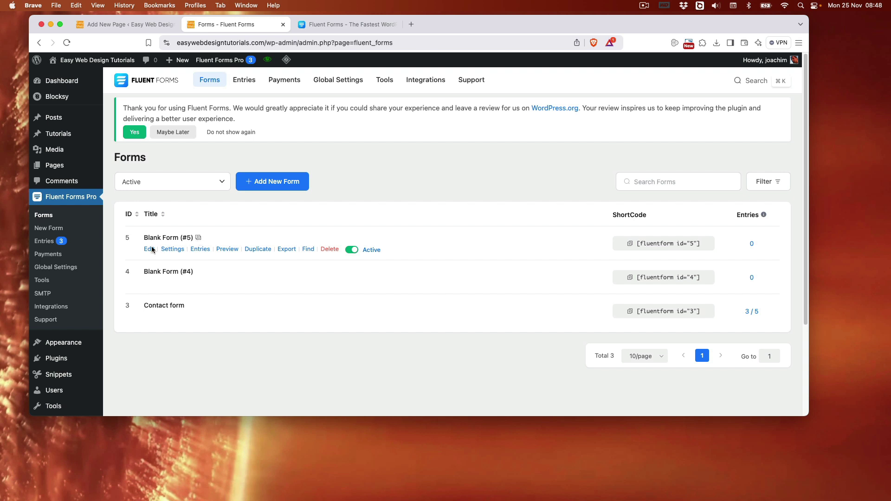
{"action": "left_click", "coordinate": [147, 251]}
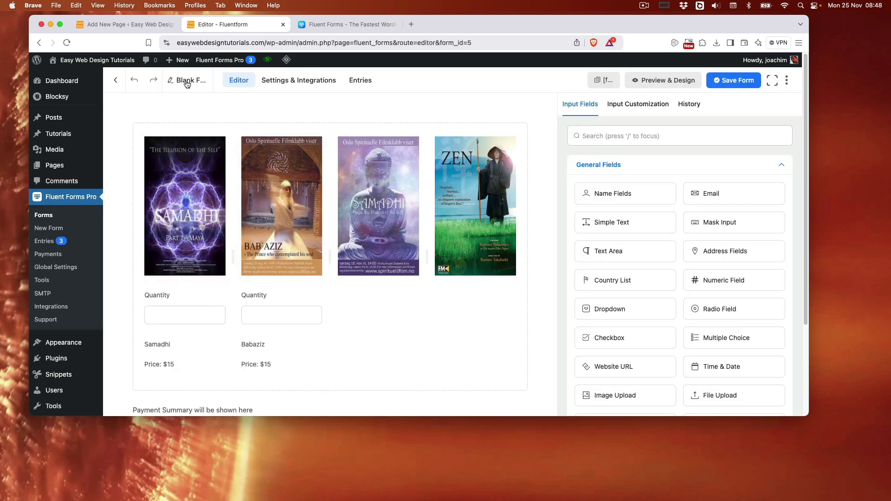
Rename the form to 'Purchase products'
{"action": "left_click", "coordinate": [187, 81]}
{"action": "left_click_drag", "start_coordinate": [310, 176], "coordinate": [233, 176]}
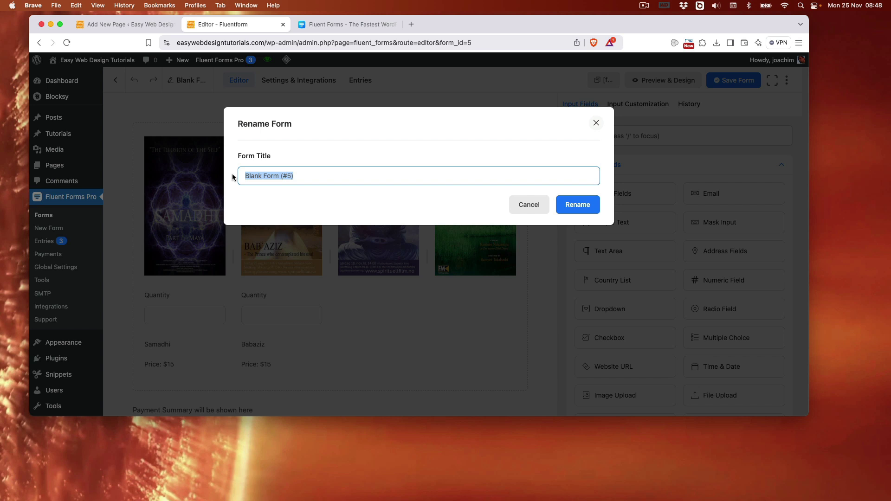
{"action": "type", "text": "Purcha"}
{"action": "key", "text": "BackSpace"}
{"action": "type", "text": "hase products"}
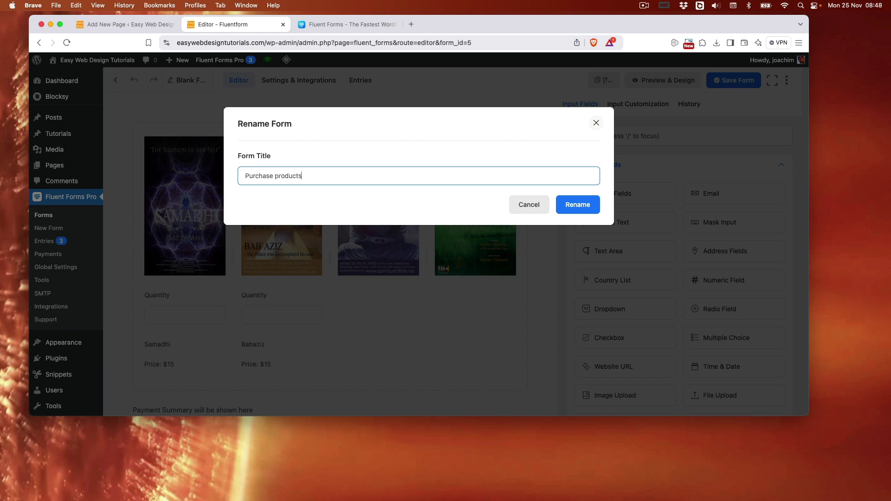
{"action": "left_click", "coordinate": [577, 205]}
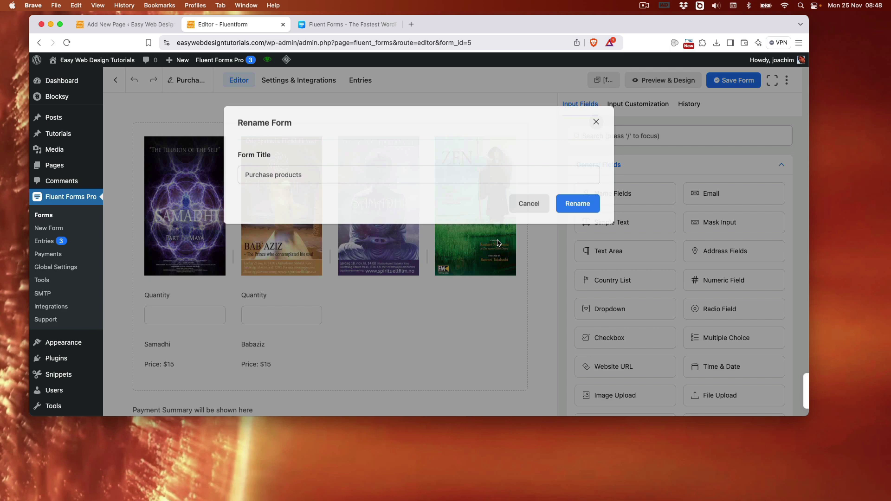
Reload the draft page and title it 'Products purchase'
{"action": "left_click", "coordinate": [114, 26]}
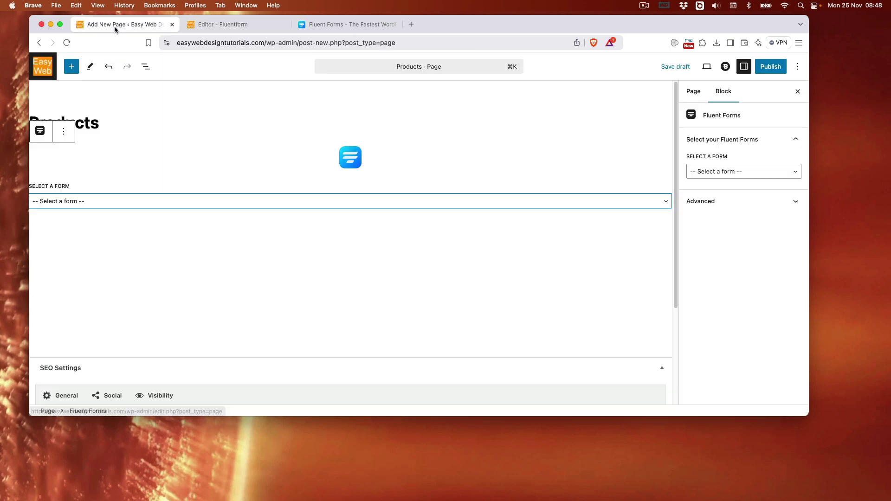
{"action": "left_click", "coordinate": [67, 42]}
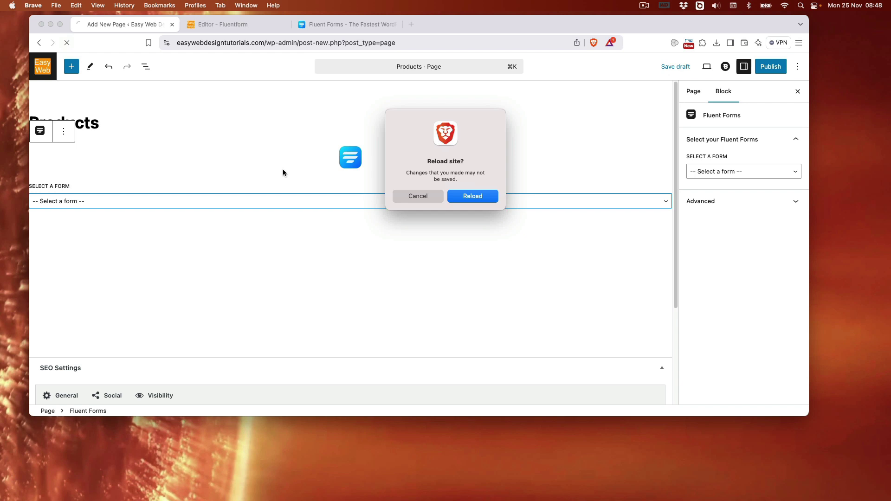
{"action": "left_click", "coordinate": [478, 196]}
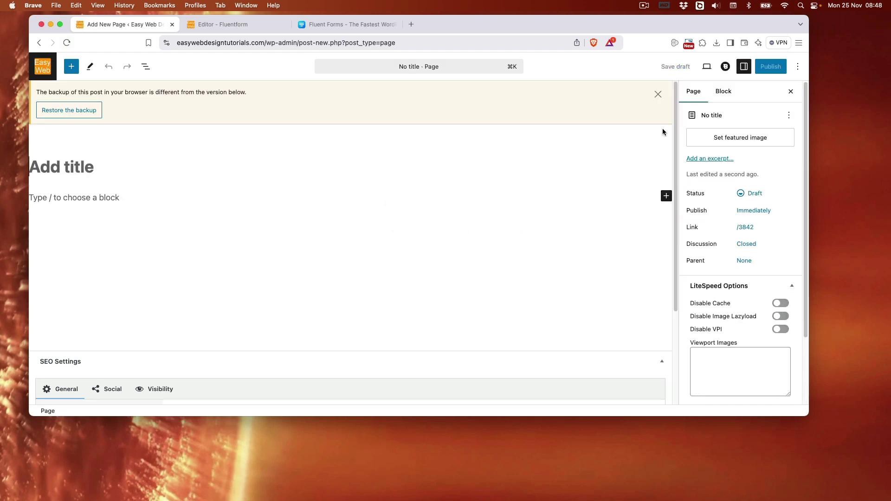
{"action": "left_click", "coordinate": [659, 94]}
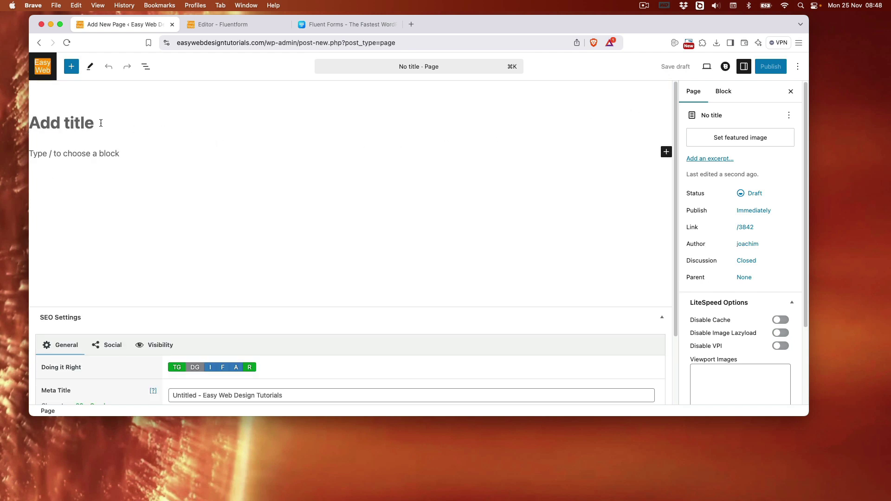
{"action": "type", "text": "Pr"}
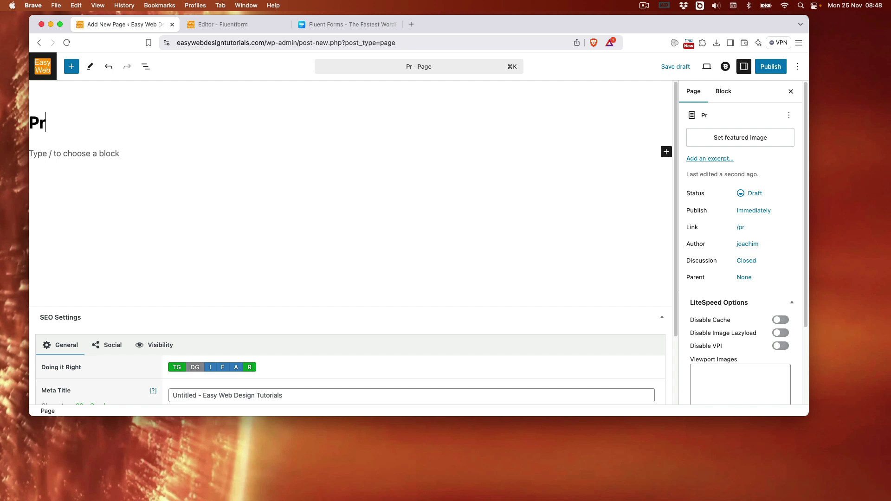
{"action": "type", "text": "oducts purchase"}
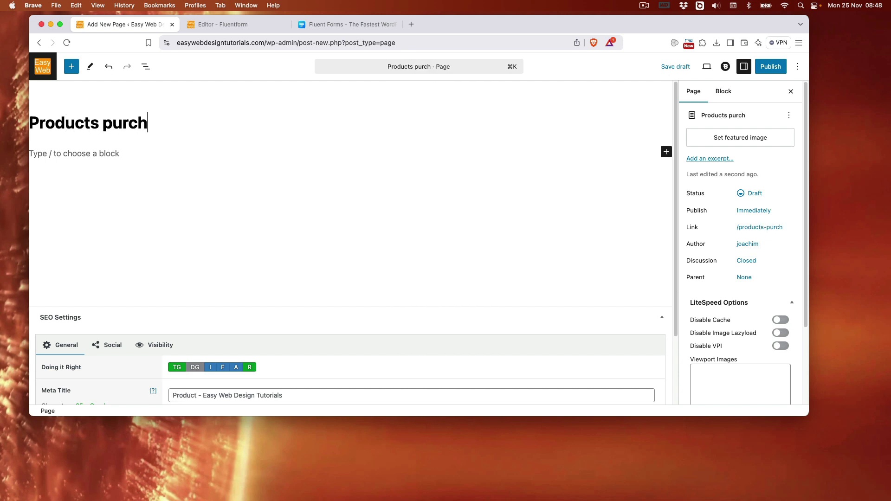
Add a Fluent Forms block embedding the Purchase products form
{"action": "left_click", "coordinate": [77, 154]}
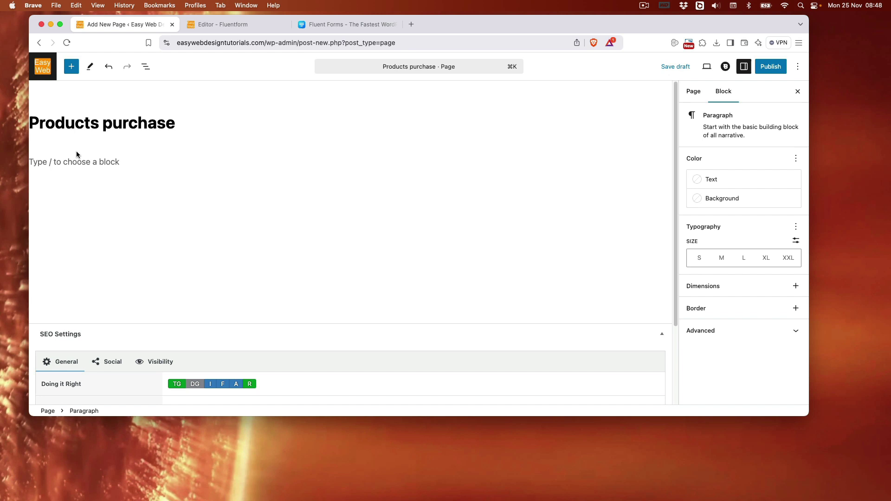
{"action": "type", "text": "/f"}
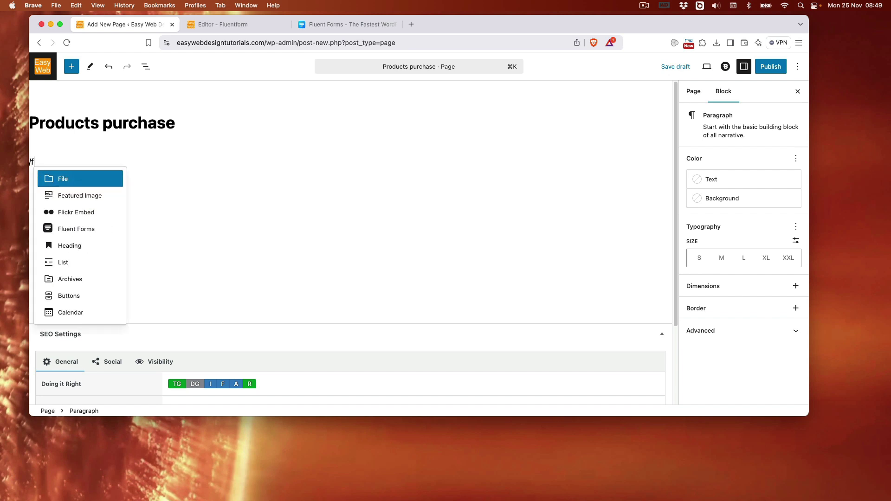
{"action": "type", "text": "lu"}
{"action": "left_click", "coordinate": [102, 145]}
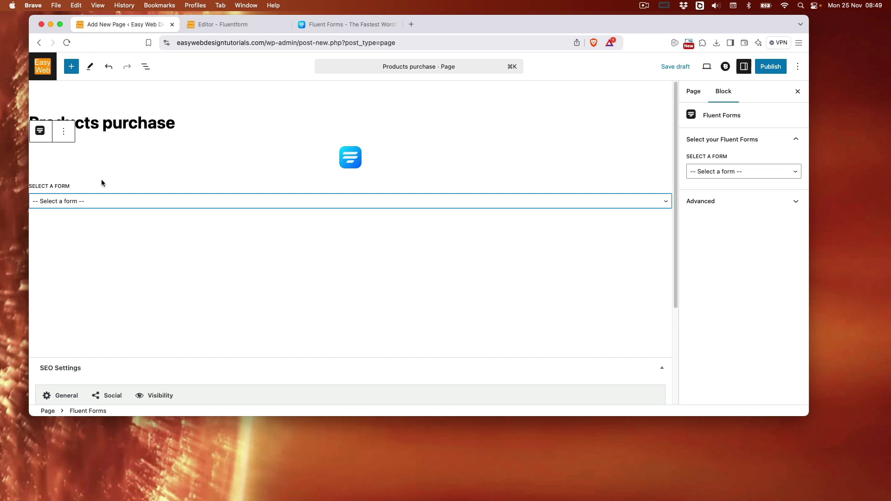
{"action": "left_click", "coordinate": [81, 202]}
{"action": "left_click", "coordinate": [83, 211]}
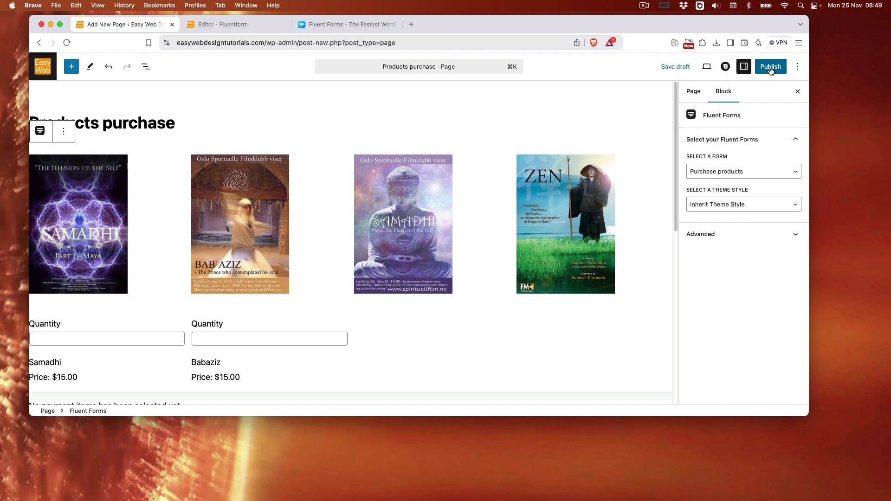
Publish the Products purchase page and view it live
{"action": "left_click", "coordinate": [770, 69]}
{"action": "left_click", "coordinate": [769, 68]}
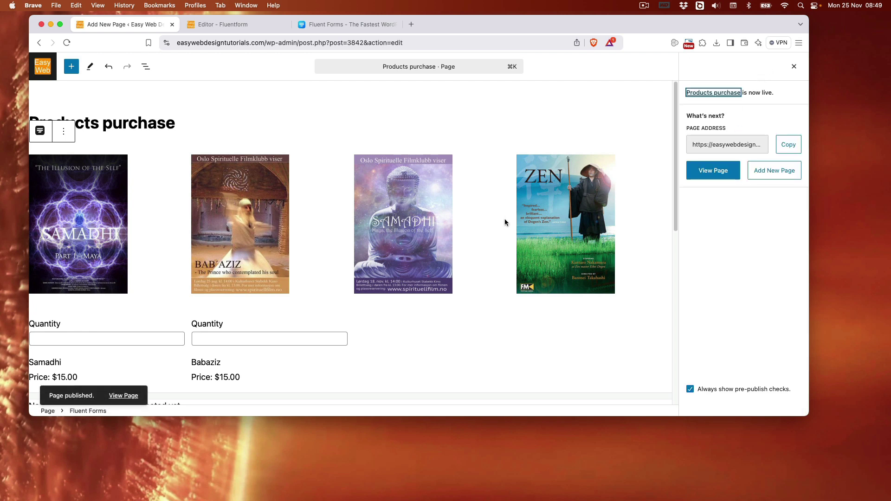
{"action": "left_click", "coordinate": [125, 395]}
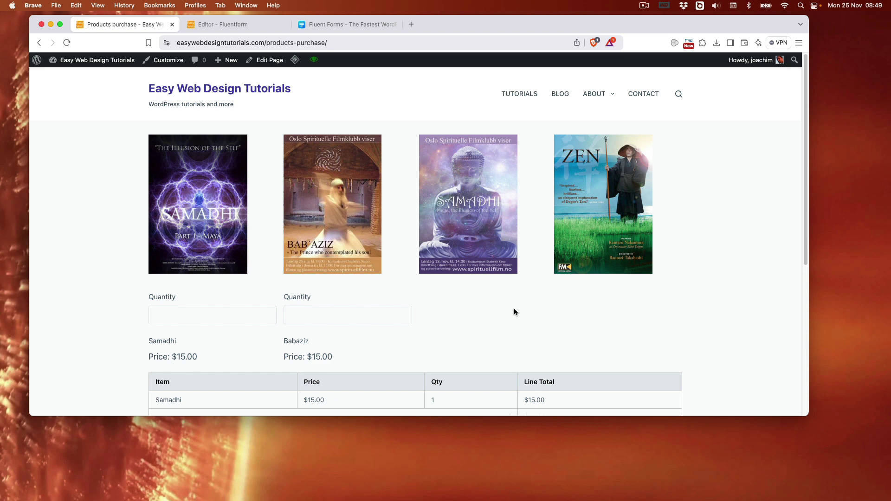
On the live form, enter Samadhi quantity 2 and move to the Babaziz quantity
{"action": "scroll", "coordinate": [514, 308], "scroll_direction": "down", "scroll_amount": 1}
{"action": "scroll", "coordinate": [511, 301], "scroll_direction": "up", "scroll_amount": 1}
{"action": "scroll", "coordinate": [509, 301], "scroll_direction": "down", "scroll_amount": 4}
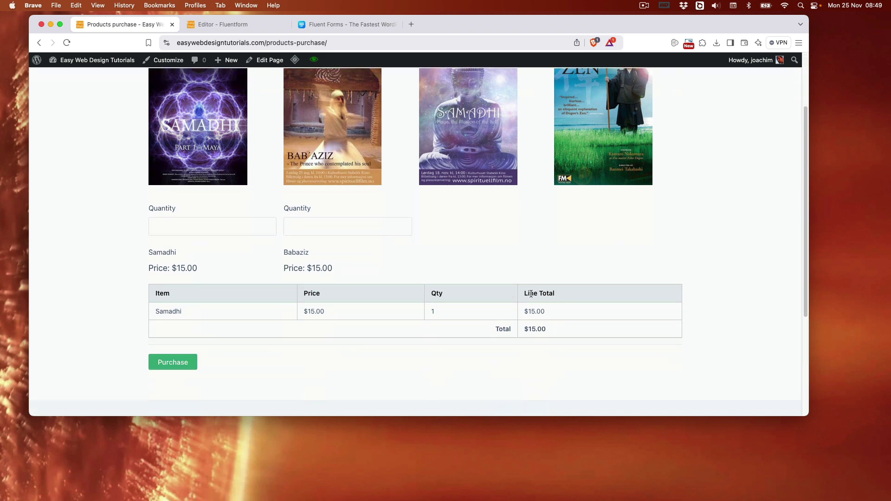
{"action": "left_click", "coordinate": [199, 246]}
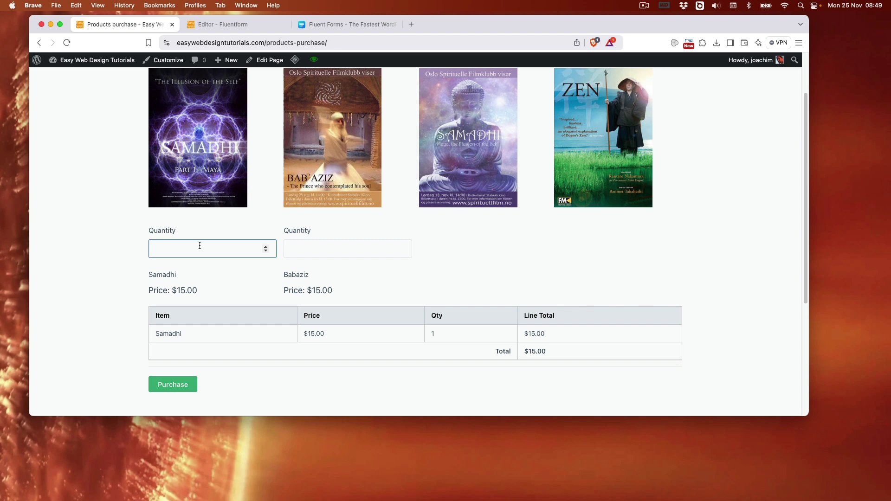
{"action": "type", "text": "2"}
{"action": "left_click", "coordinate": [312, 249]}
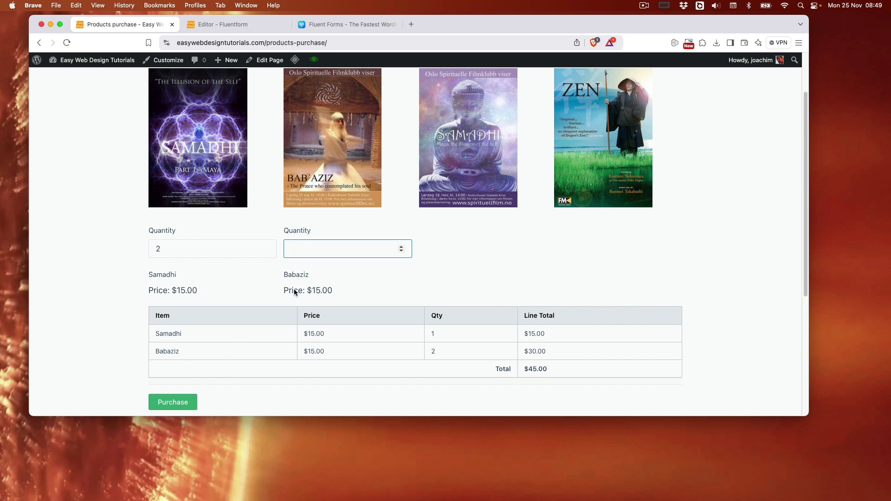
Enter Babaziz quantity 3, then map the first Quantity field to Samadhi in the editor
{"action": "type", "text": "3"}
{"action": "left_click", "coordinate": [446, 258]}
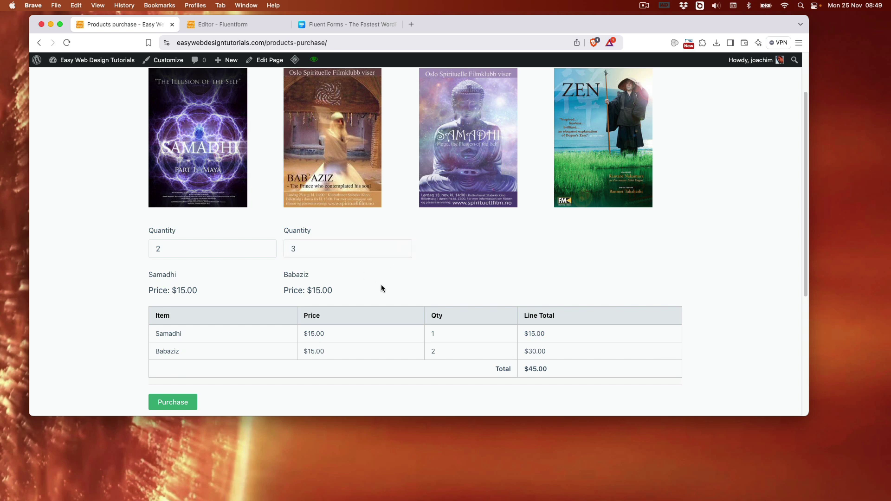
{"action": "left_click", "coordinate": [232, 22]}
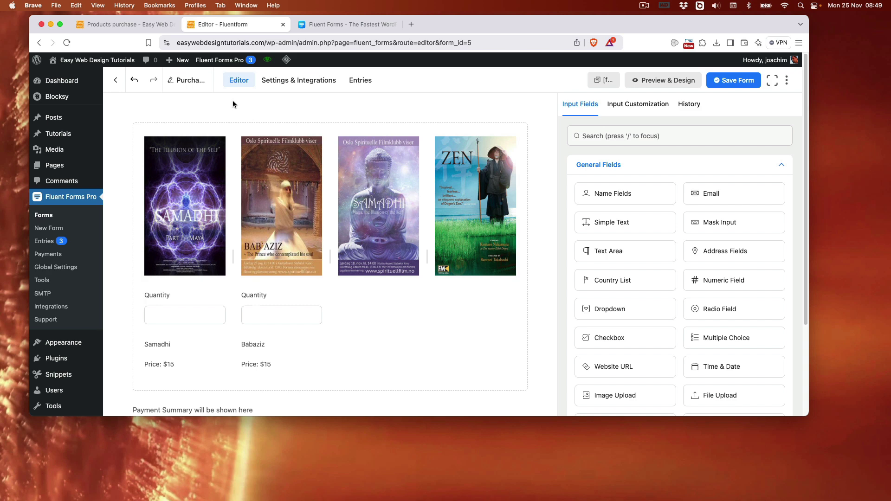
{"action": "left_click", "coordinate": [179, 316]}
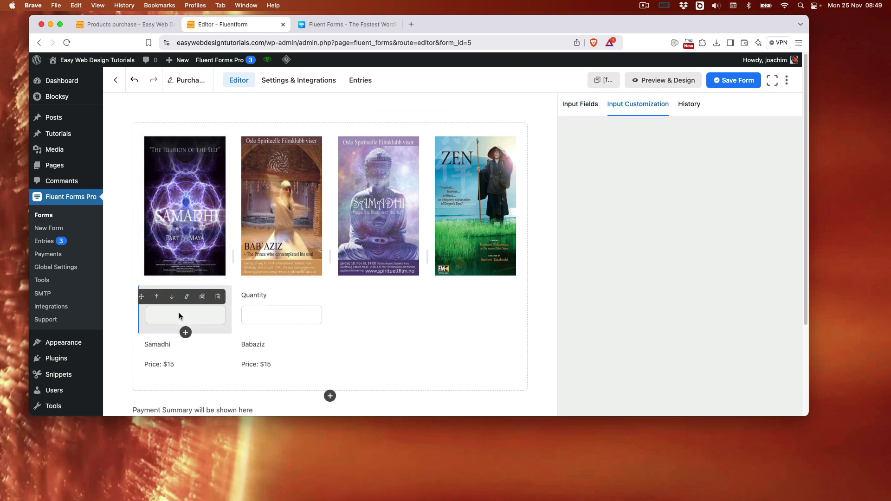
{"action": "mouse_move", "coordinate": [609, 341]}
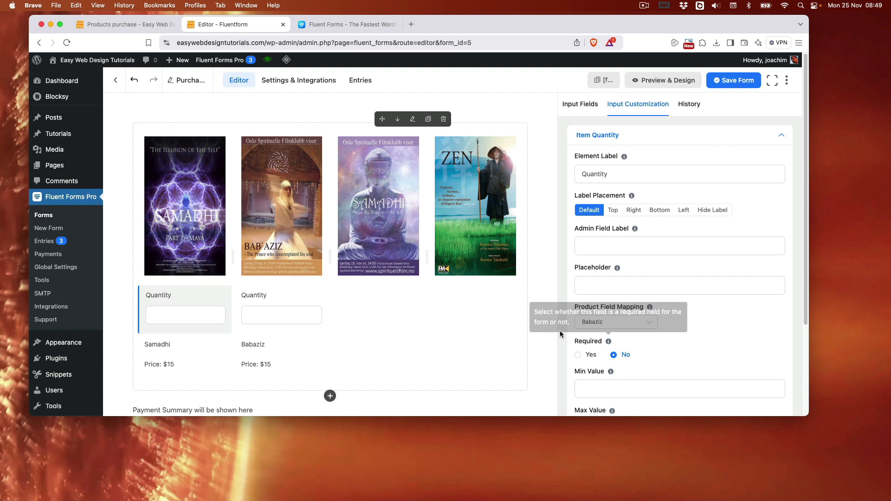
{"action": "left_click", "coordinate": [655, 321]}
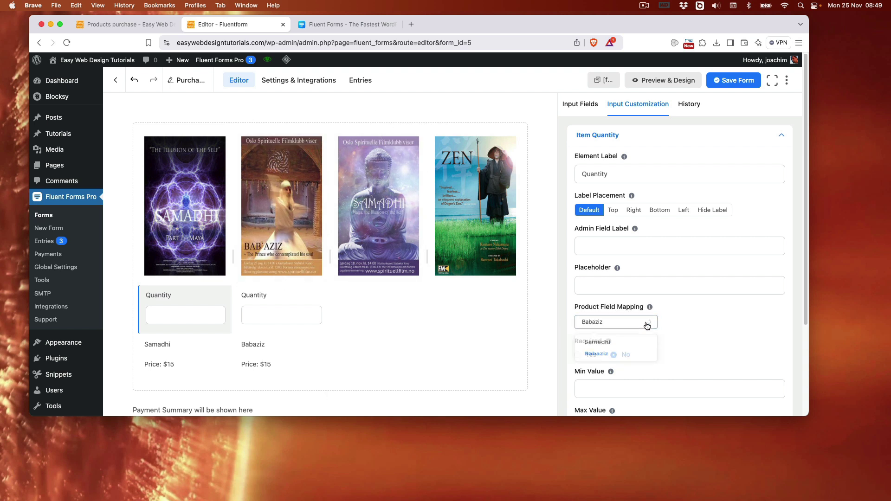
{"action": "left_click", "coordinate": [623, 346]}
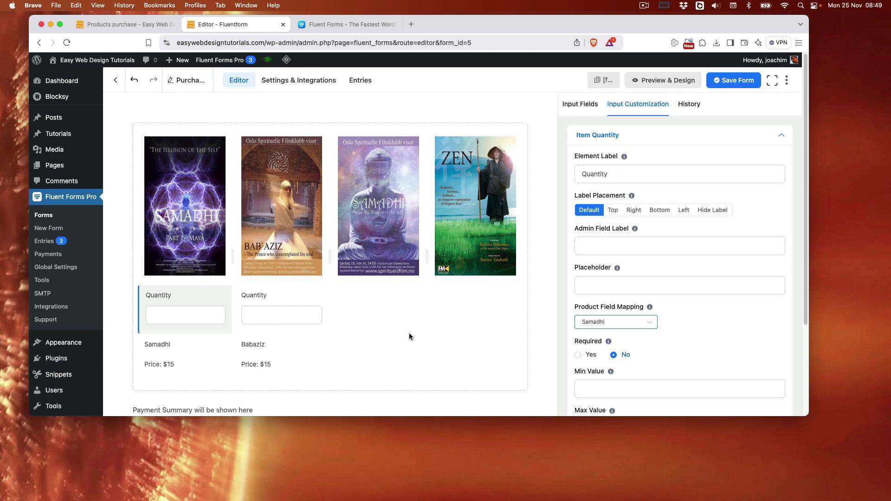
Check both Quantity fields' product mappings and save the Purchase products form
{"action": "left_click", "coordinate": [259, 308]}
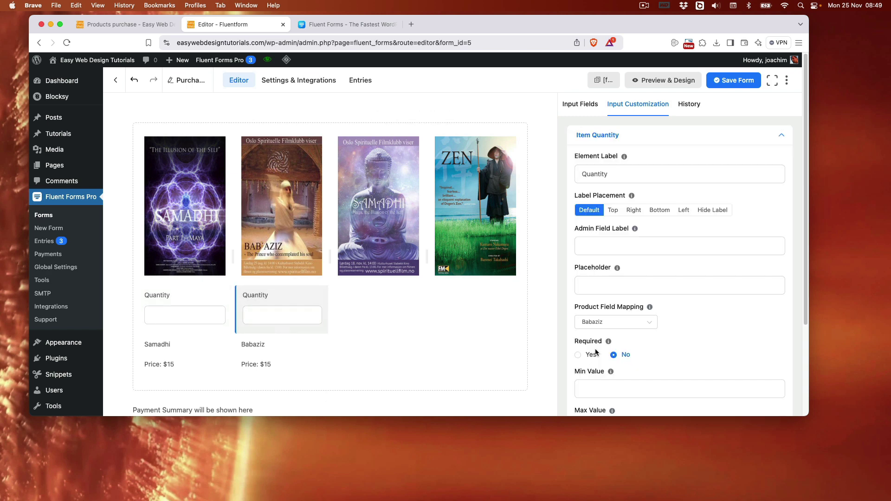
{"action": "left_click", "coordinate": [272, 316]}
{"action": "left_click", "coordinate": [189, 318]}
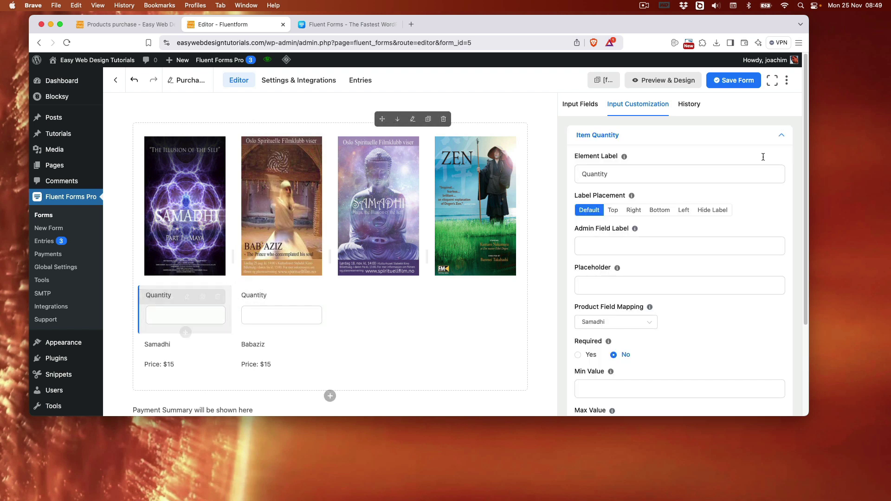
{"action": "left_click", "coordinate": [741, 83]}
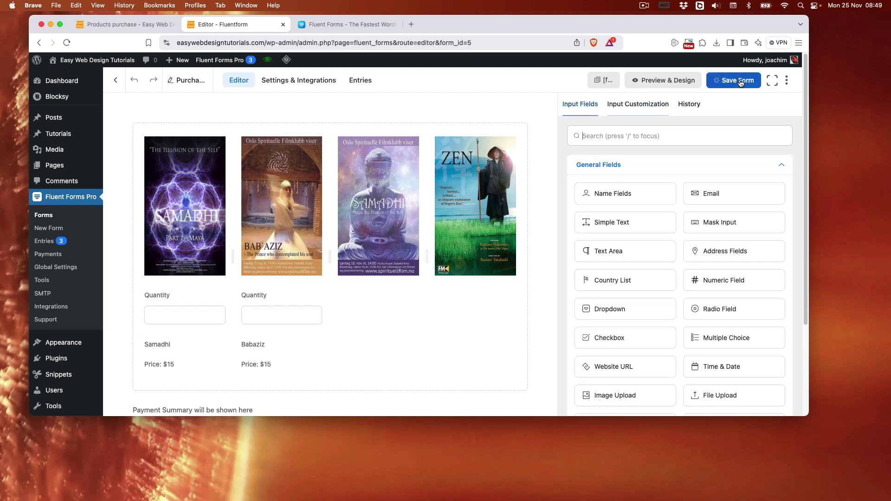
{"action": "left_click", "coordinate": [327, 25]}
{"action": "left_click", "coordinate": [218, 27]}
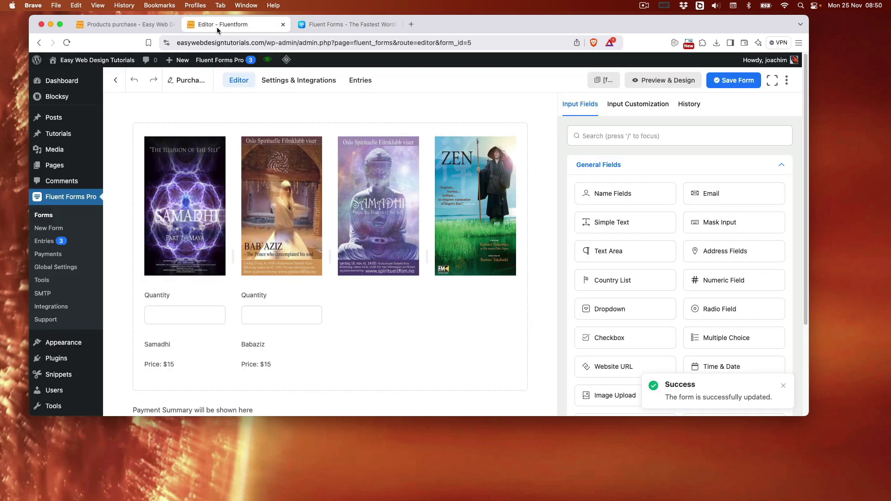
{"action": "left_click", "coordinate": [140, 26]}
Reload the live form and enter Samadhi quantity 1 and Babaziz quantity 2, totalling $45.00
{"action": "left_click", "coordinate": [63, 42]}
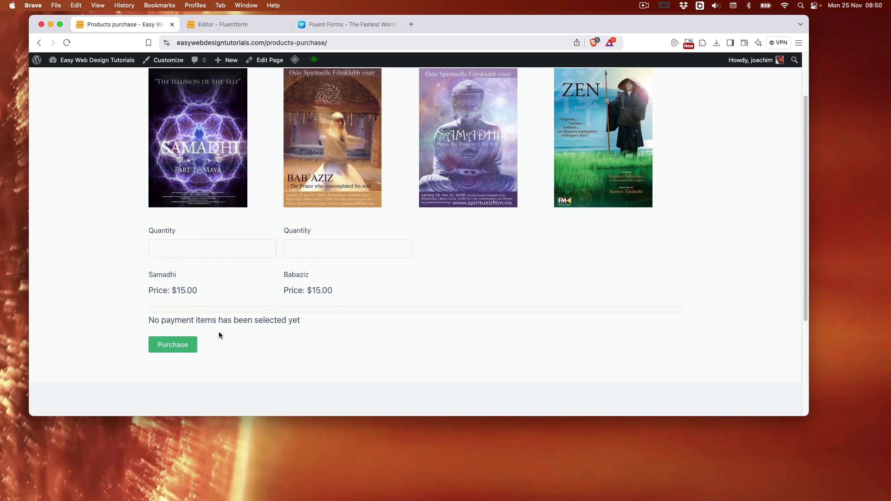
{"action": "left_click", "coordinate": [201, 248]}
{"action": "type", "text": "1"}
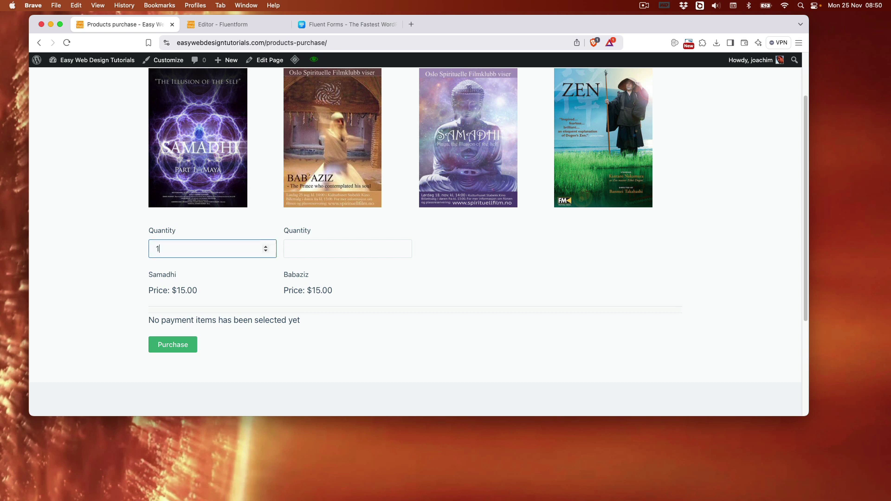
{"action": "left_click", "coordinate": [104, 273]}
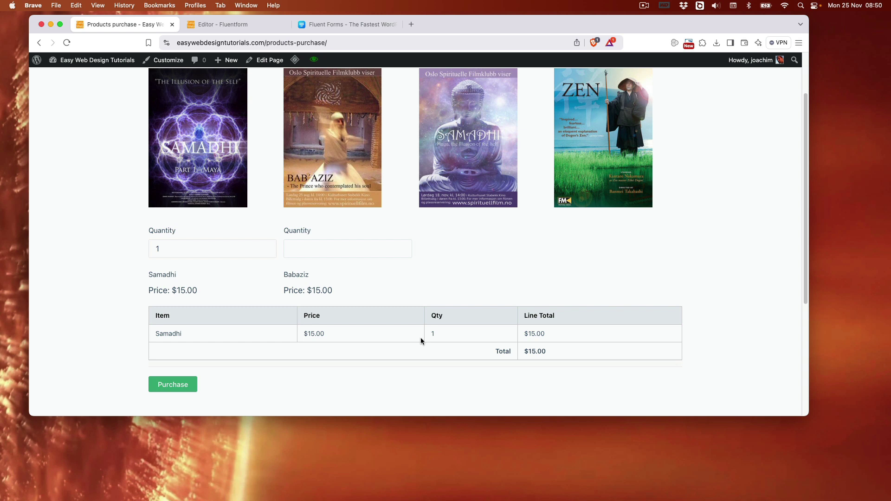
{"action": "left_click", "coordinate": [314, 248]}
{"action": "type", "text": "2"}
{"action": "left_click", "coordinate": [540, 274]}
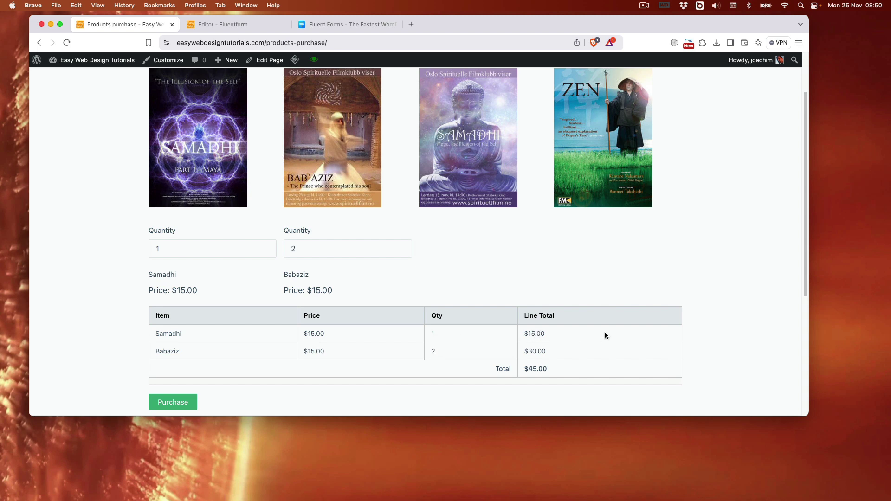
{"action": "scroll", "coordinate": [680, 321], "scroll_direction": "up", "scroll_amount": 3}
{"action": "scroll", "coordinate": [680, 322], "scroll_direction": "down", "scroll_amount": 6}
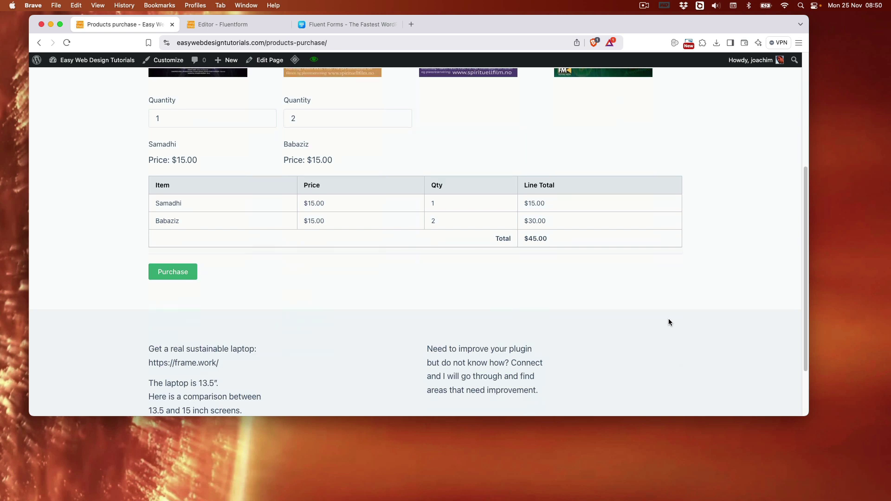
{"action": "scroll", "coordinate": [668, 318], "scroll_direction": "up", "scroll_amount": 3}
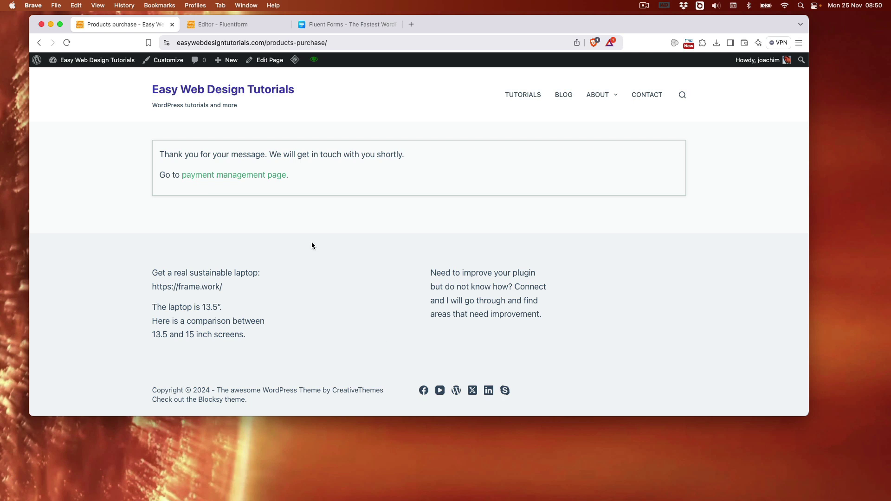
Open the payment management page and view the receipt for payment #1
{"action": "left_click", "coordinate": [230, 178]}
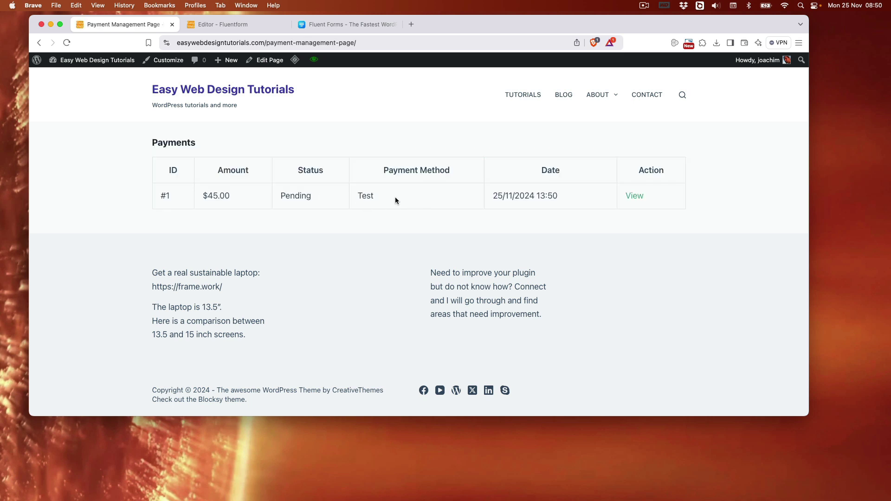
{"action": "left_click", "coordinate": [636, 196]}
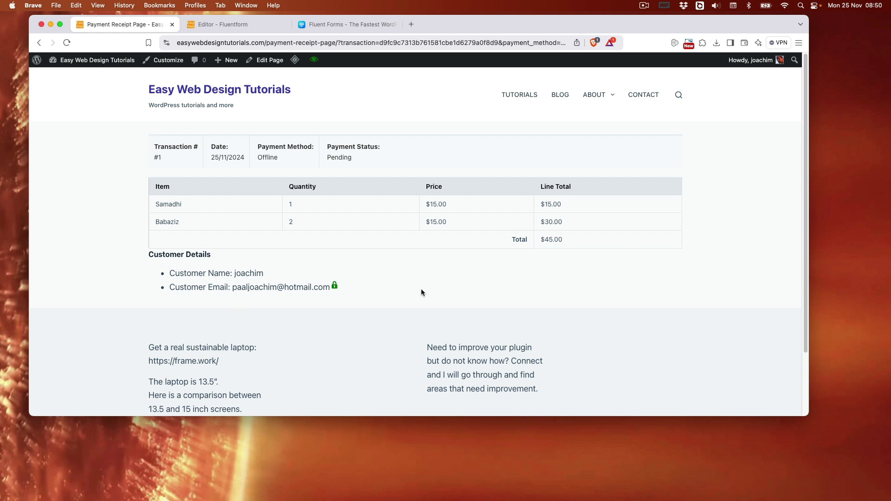
{"action": "left_click", "coordinate": [224, 30]}
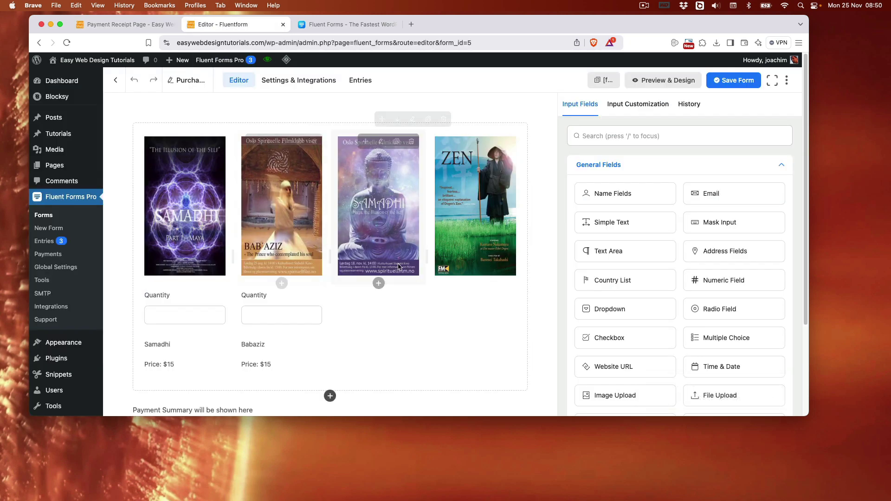
{"action": "scroll", "coordinate": [457, 326], "scroll_direction": "down", "scroll_amount": 1}
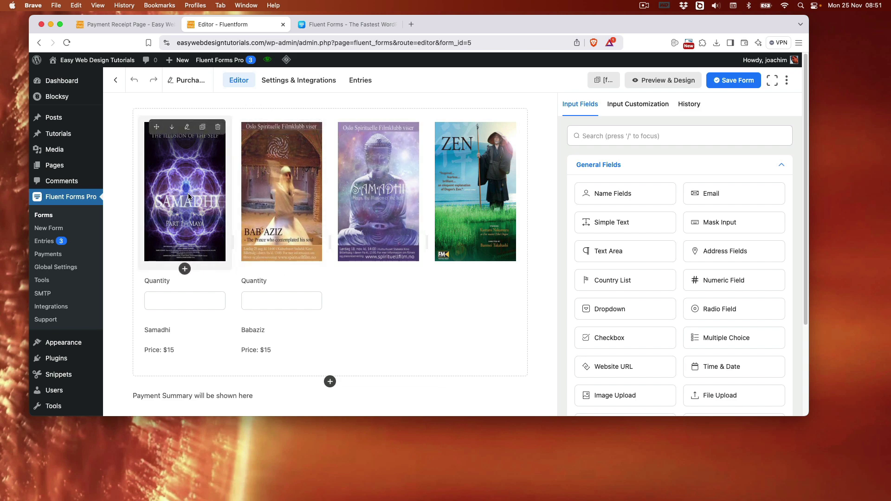
{"action": "left_click", "coordinate": [194, 302]}
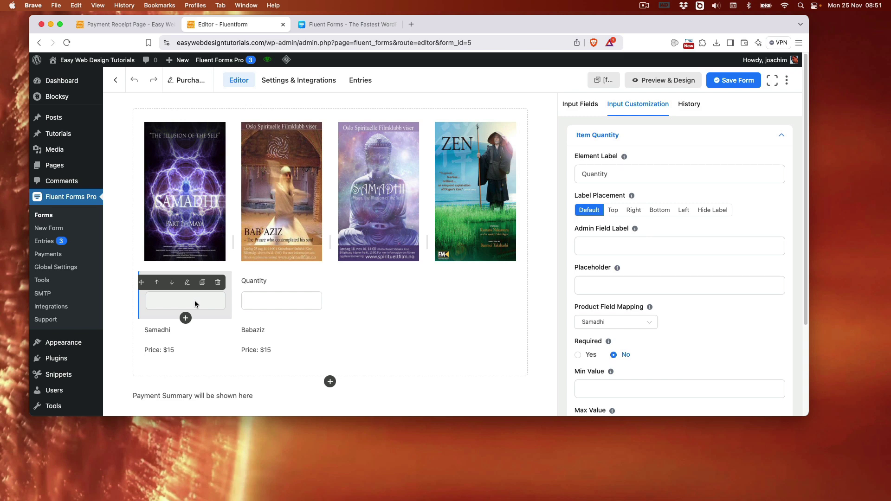
{"action": "left_click", "coordinate": [193, 347]}
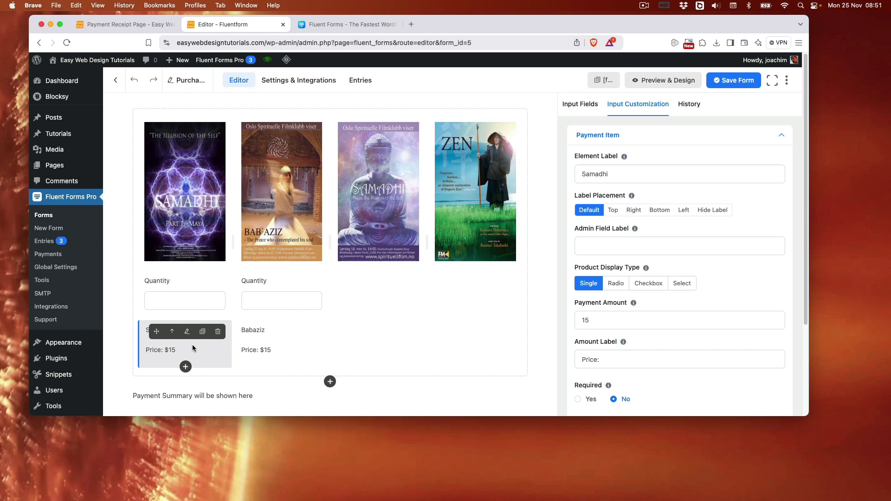
{"action": "left_click", "coordinate": [195, 302]}
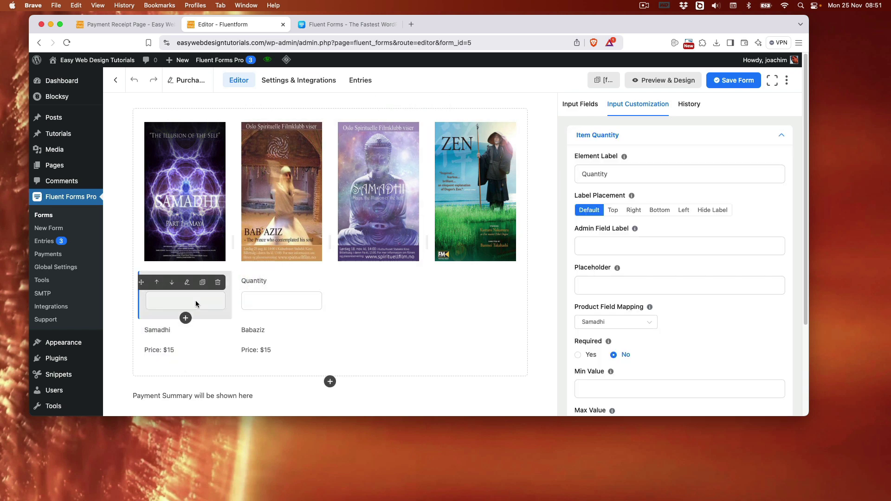
{"action": "left_click", "coordinate": [193, 349]}
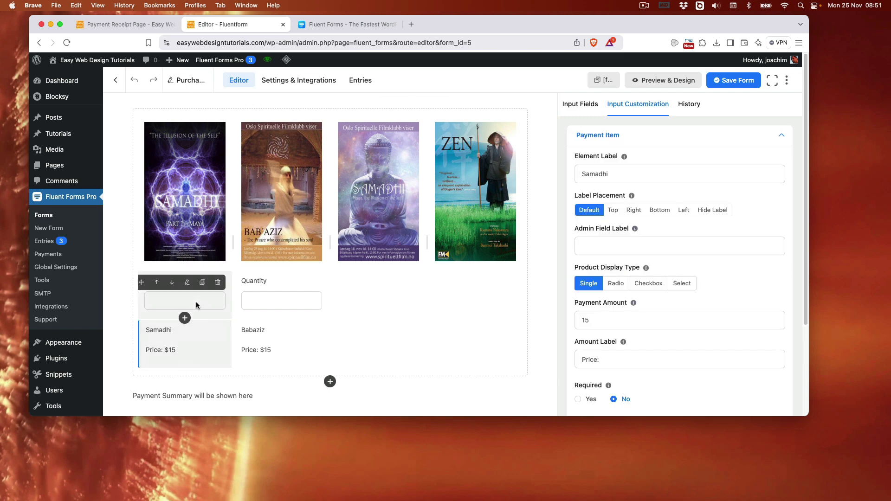
{"action": "left_click", "coordinate": [192, 302]}
{"action": "left_click", "coordinate": [621, 293]}
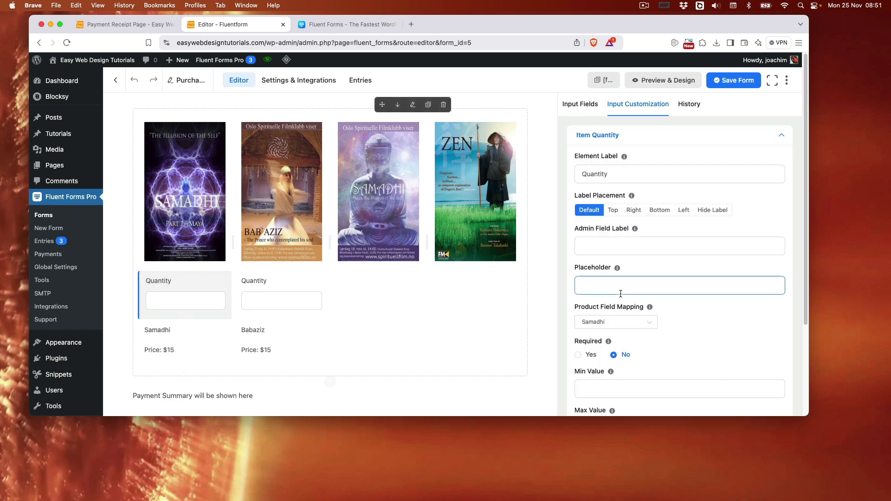
{"action": "left_click", "coordinate": [618, 323]}
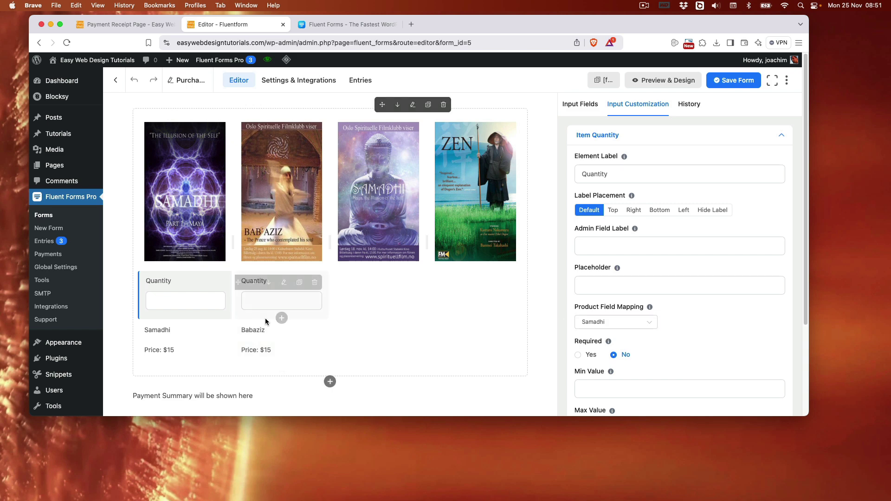
{"action": "left_click", "coordinate": [176, 346]}
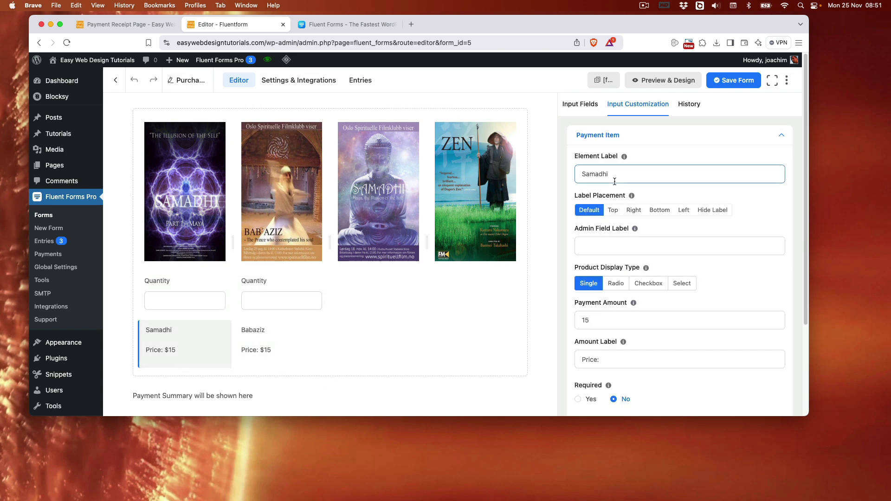
{"action": "scroll", "coordinate": [470, 273], "scroll_direction": "down", "scroll_amount": 3}
{"action": "left_click", "coordinate": [303, 335]}
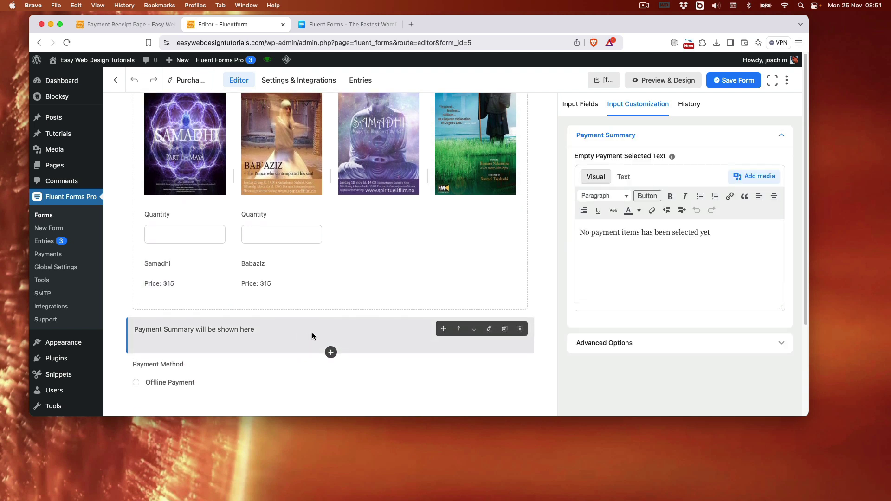
{"action": "scroll", "coordinate": [312, 333], "scroll_direction": "down", "scroll_amount": 1}
{"action": "left_click", "coordinate": [277, 358]}
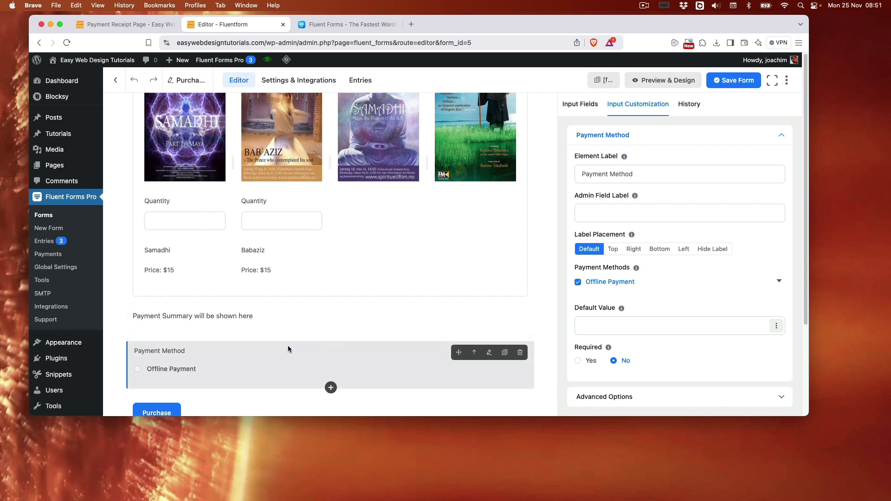
{"action": "left_click", "coordinate": [116, 25]}
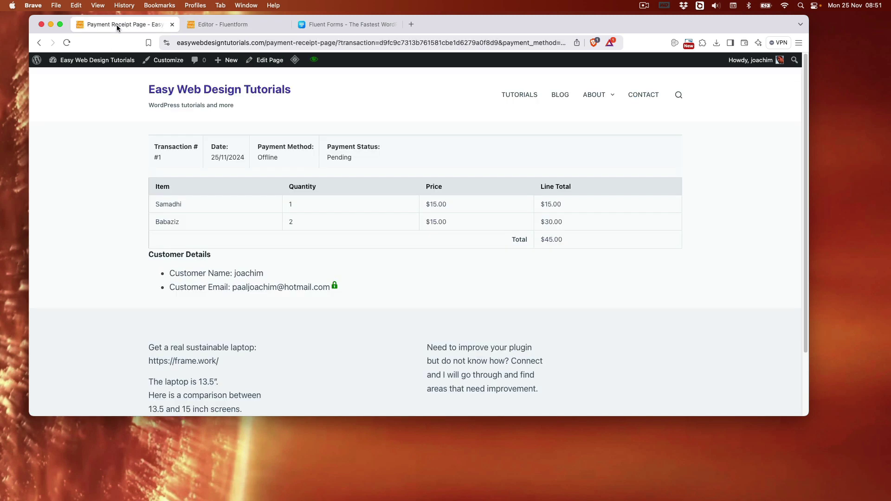
Open the Products purchase page in the block editor from All Pages
{"action": "left_click", "coordinate": [215, 24]}
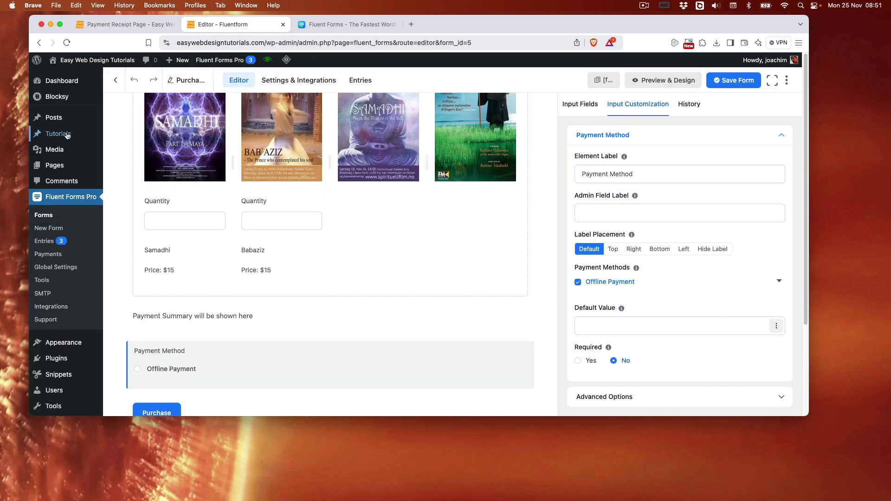
{"action": "left_click", "coordinate": [123, 165]}
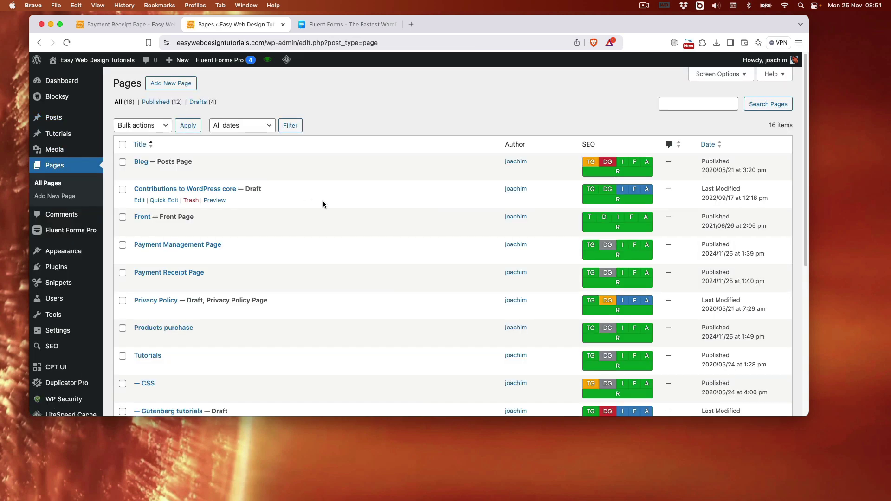
{"action": "scroll", "coordinate": [323, 201], "scroll_direction": "down", "scroll_amount": 2}
{"action": "scroll", "coordinate": [321, 202], "scroll_direction": "down", "scroll_amount": 2}
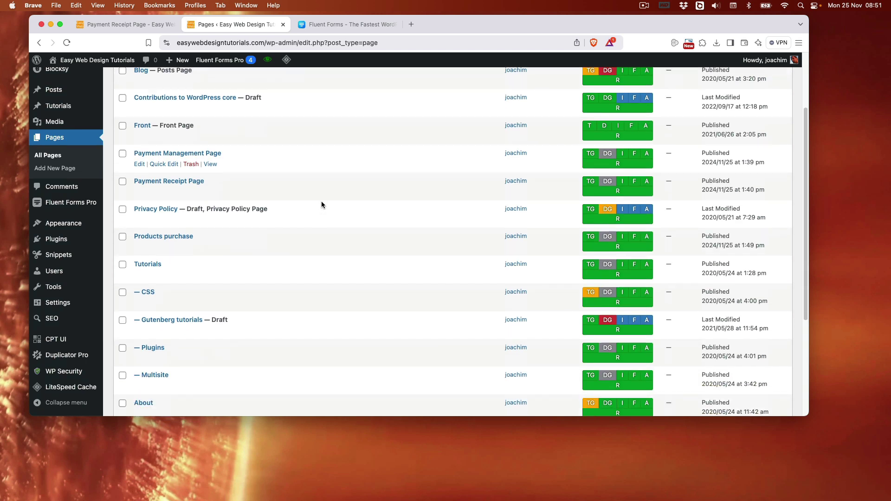
{"action": "left_click", "coordinate": [173, 228]}
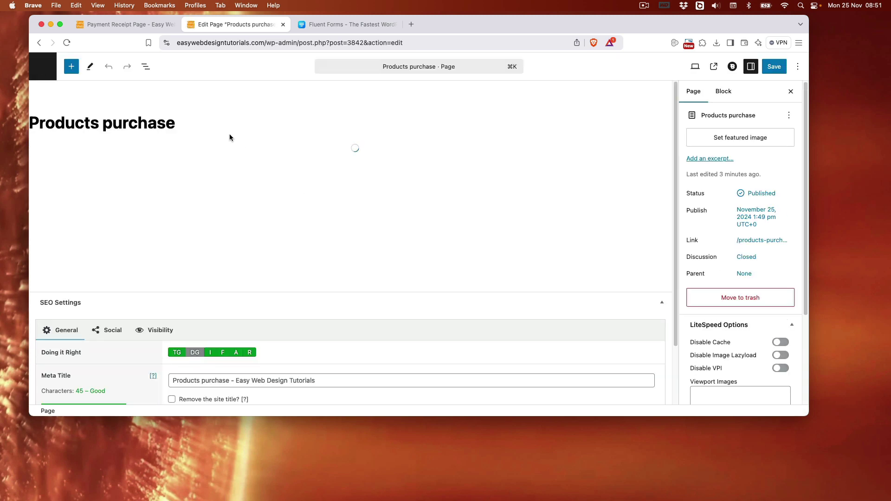
Add an empty plain Group block under the page title using /group
{"action": "key", "text": "Return"}
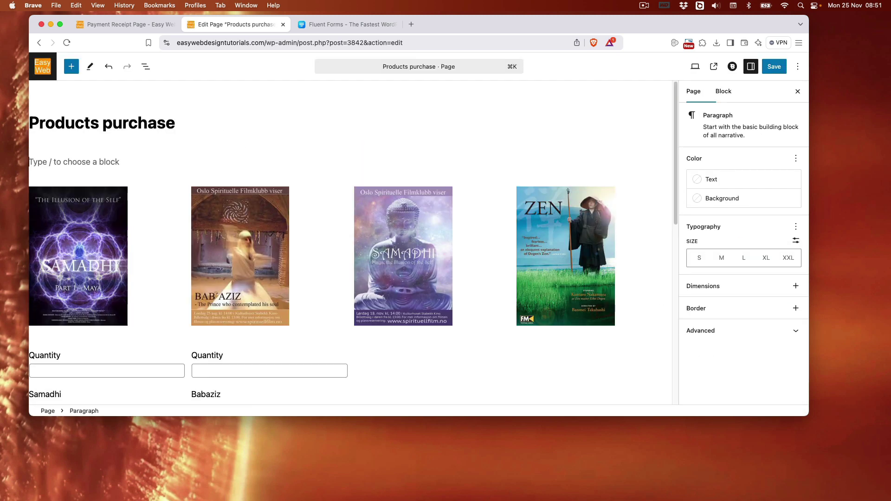
{"action": "type", "text": "/group"}
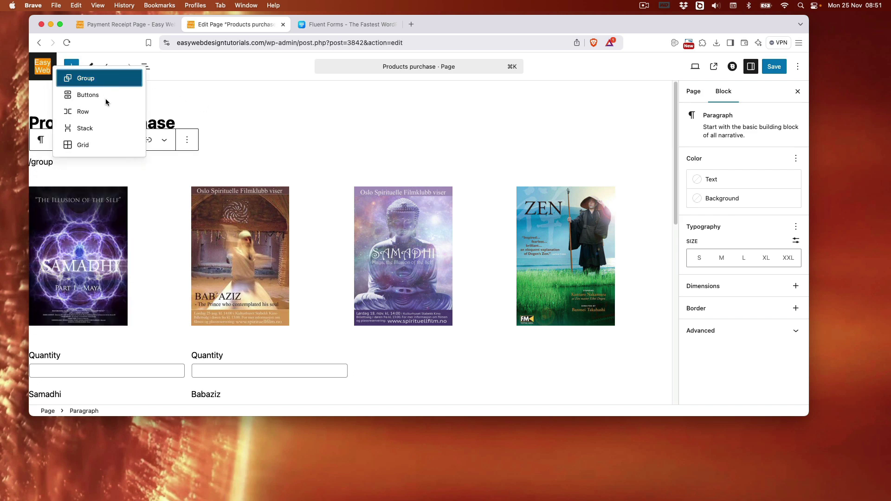
{"action": "key", "text": "Return"}
{"action": "left_click", "coordinate": [60, 180]}
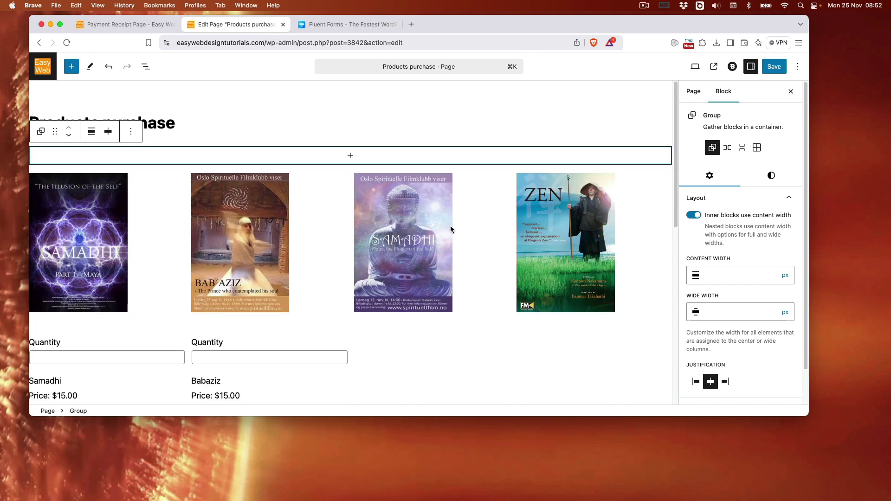
{"action": "left_click", "coordinate": [725, 276]}
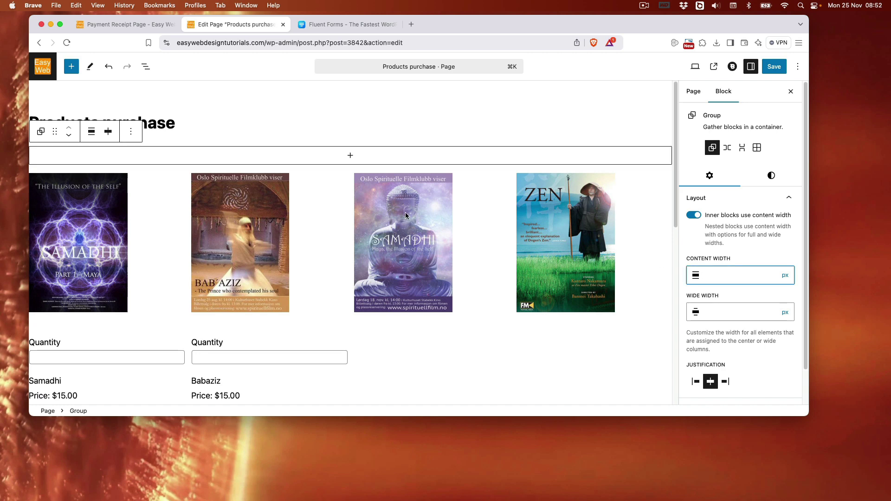
{"action": "left_click", "coordinate": [351, 156]}
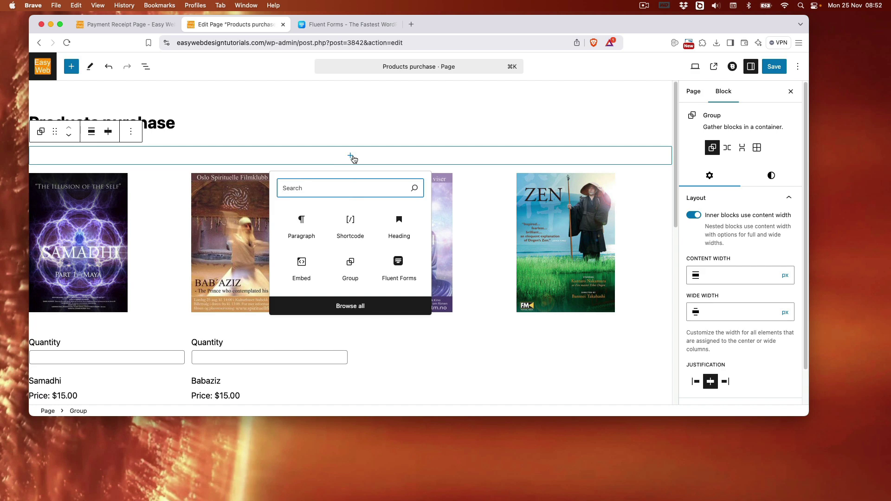
{"action": "left_click", "coordinate": [406, 130]}
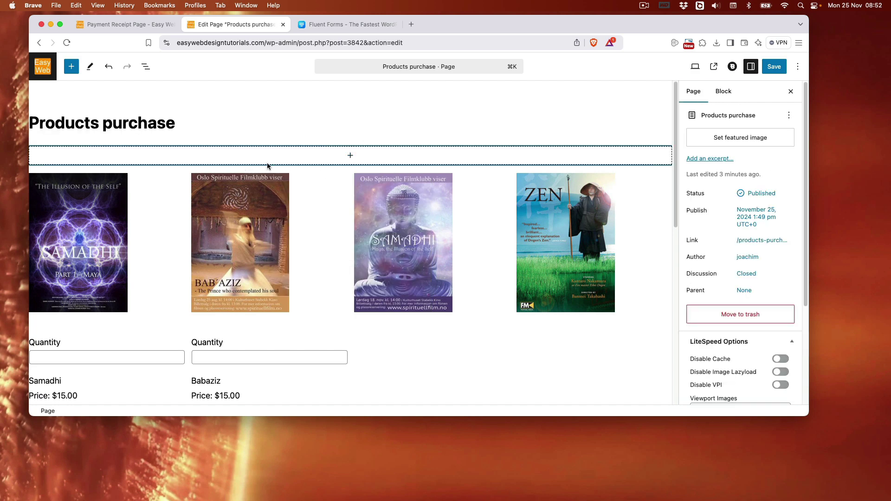
Drag the Fluent Forms block into the Group and set the group's content width to 90%
{"action": "left_click", "coordinate": [327, 219]}
{"action": "left_click_drag", "start_coordinate": [57, 154], "coordinate": [362, 163]}
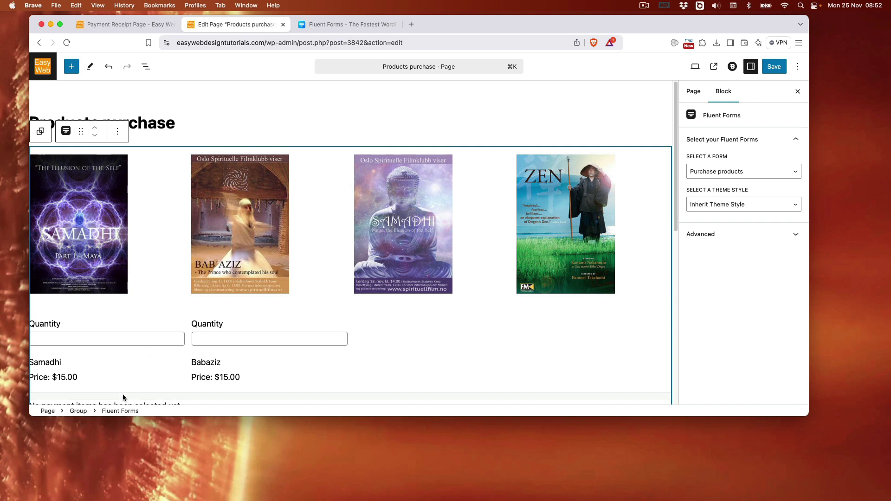
{"action": "left_click", "coordinate": [78, 411]}
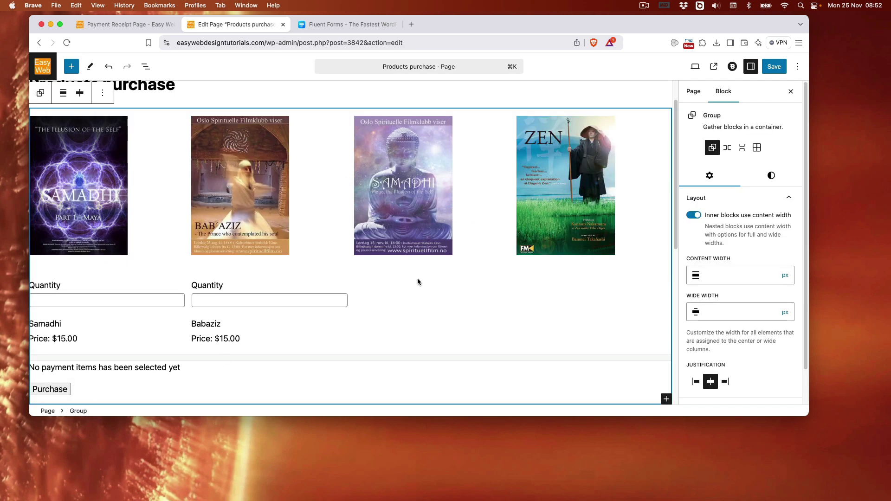
{"action": "left_click", "coordinate": [785, 276]}
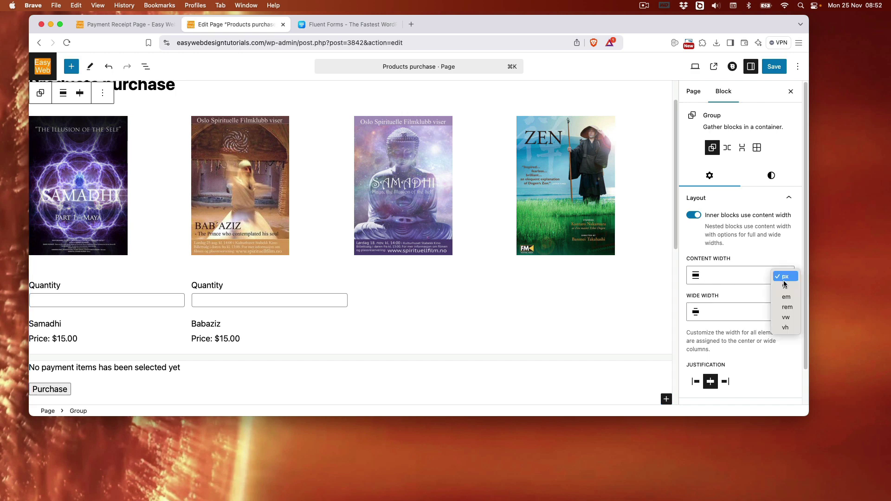
{"action": "left_click", "coordinate": [782, 287]}
{"action": "left_click", "coordinate": [745, 276]}
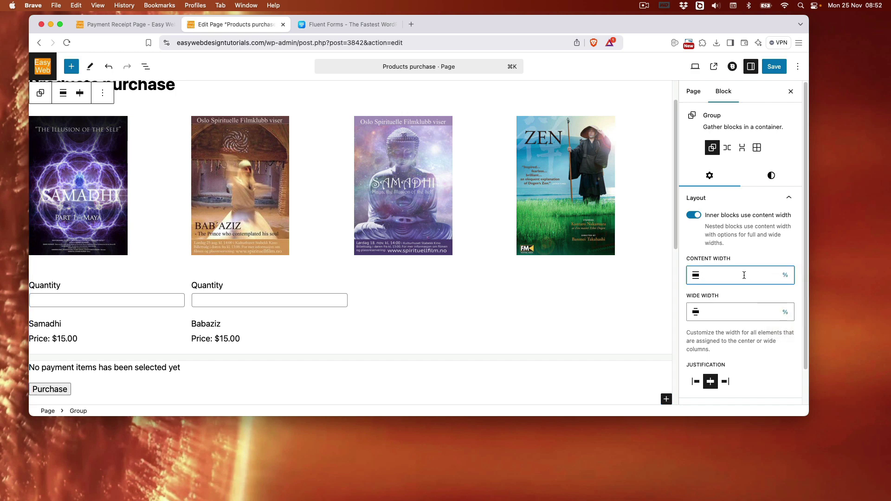
{"action": "type", "text": "70"}
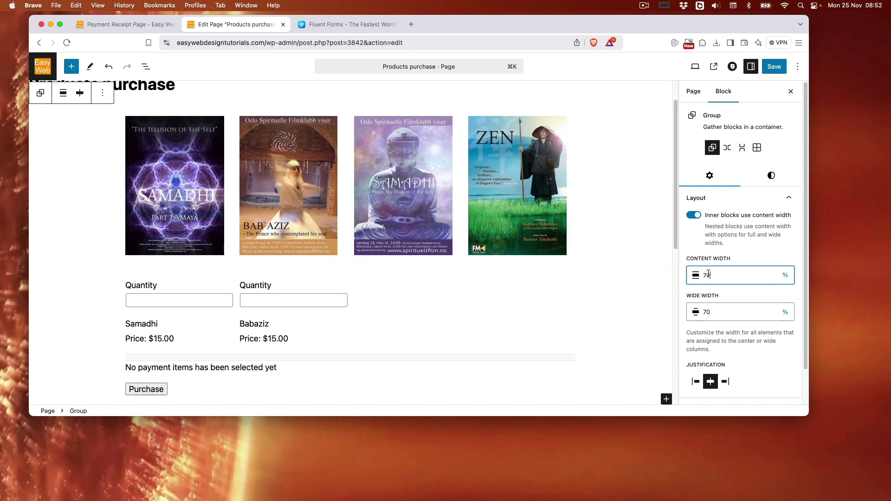
{"action": "left_click_drag", "start_coordinate": [709, 274], "coordinate": [701, 275]}
{"action": "type", "text": "9"}
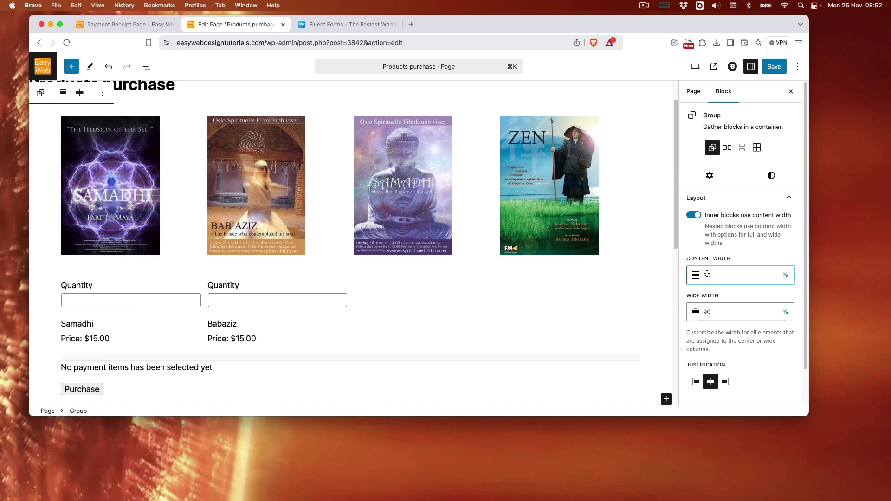